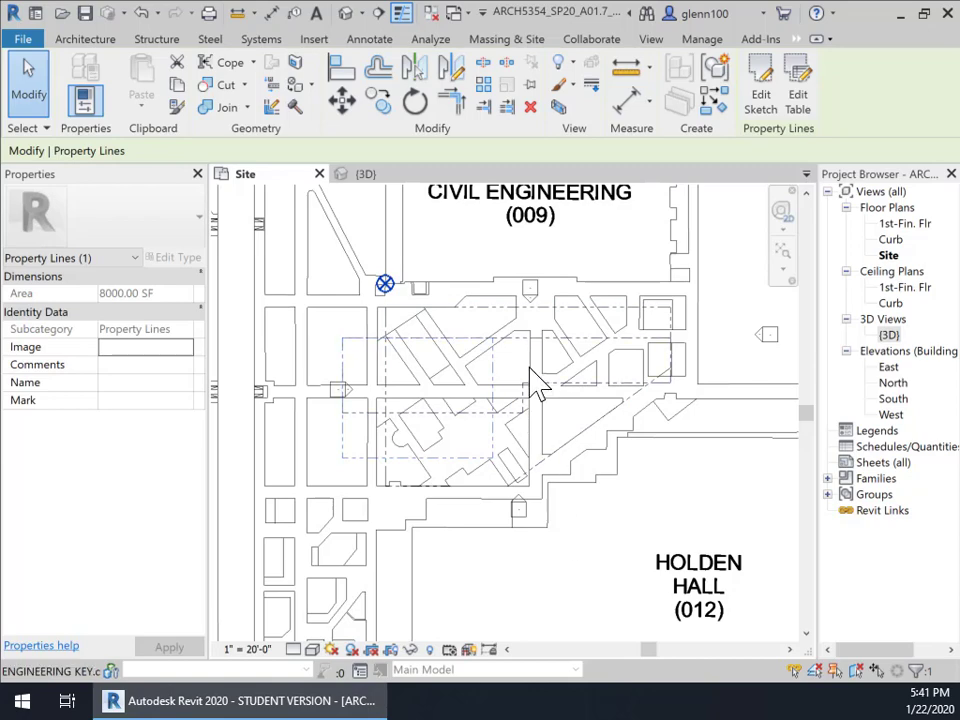
Delete the irregular property line boundary with the diagonal southeast edge between Civil Engineering and Holden Hall
{"action": "left_click", "coordinate": [641, 408]}
{"action": "key", "text": "Delete"}
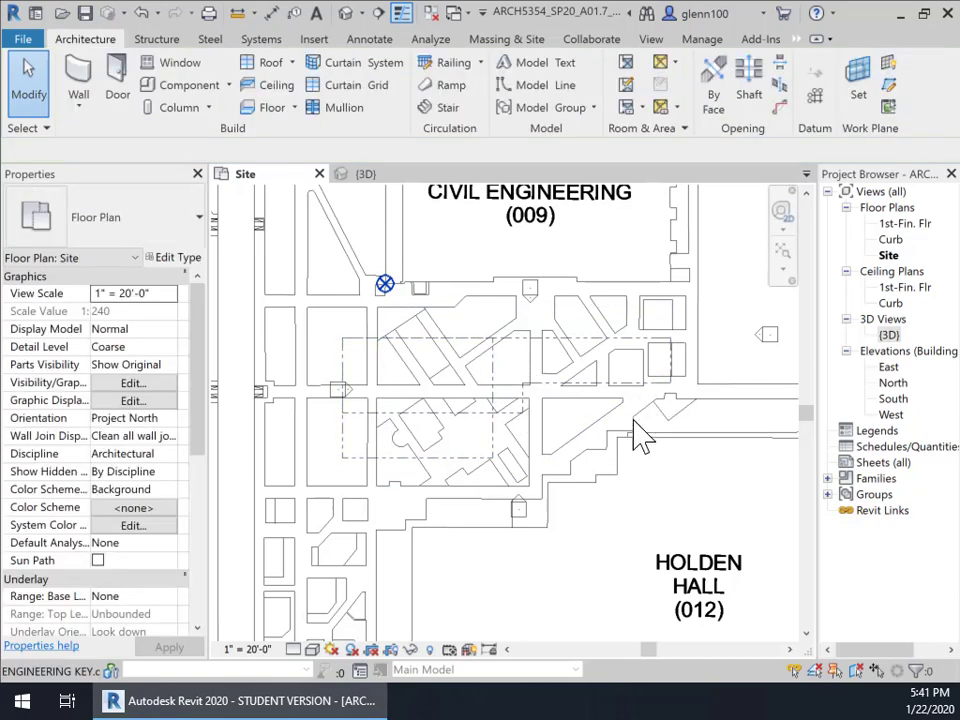
{"action": "scroll", "coordinate": [537, 489], "scroll_direction": "down", "scroll_amount": 1}
{"action": "middle_click_drag", "start_coordinate": [437, 478], "coordinate": [525, 460]}
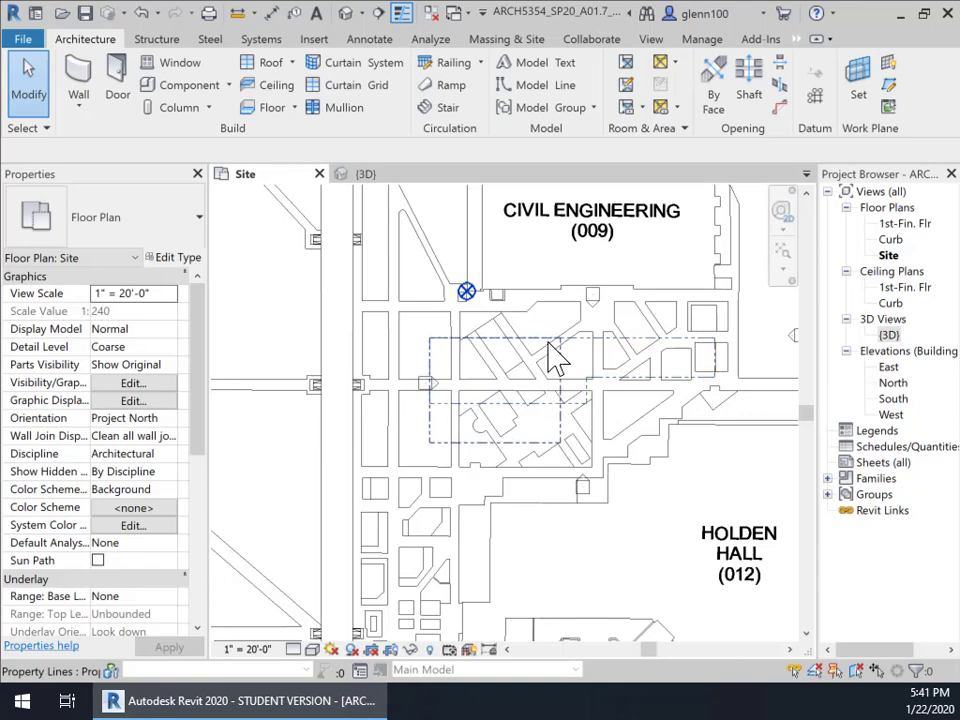
{"action": "scroll", "coordinate": [445, 380], "scroll_direction": "down", "scroll_amount": 2}
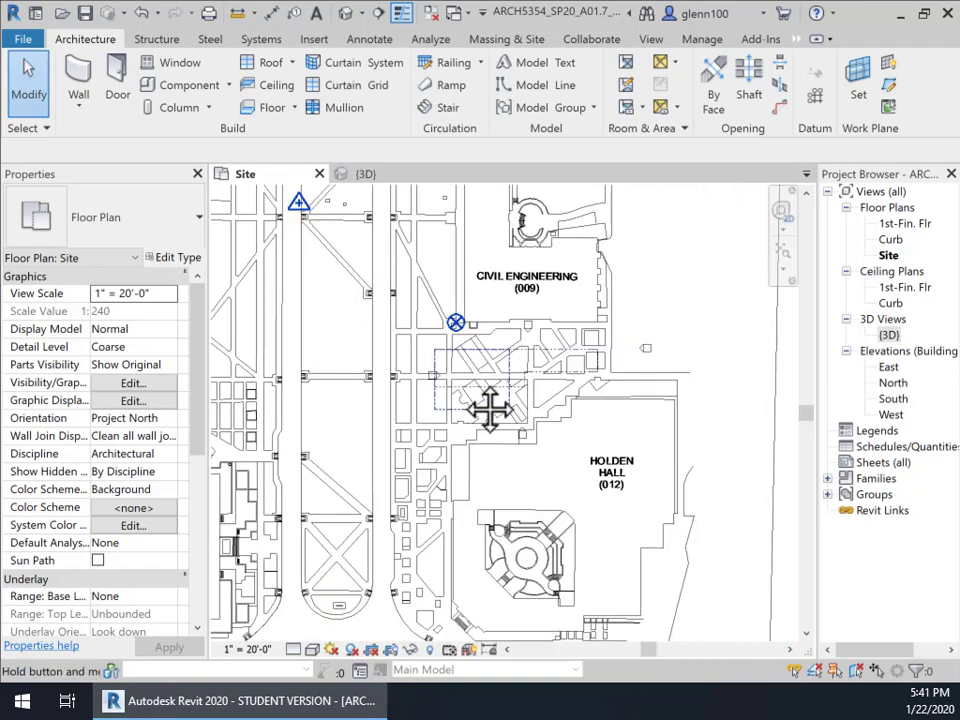
{"action": "mouse_move", "coordinate": [484, 407]}
{"action": "middle_mouse_down"}
{"action": "mouse_move", "coordinate": [456, 465]}
{"action": "mouse_move", "coordinate": [446, 459]}
{"action": "mouse_move", "coordinate": [480, 428]}
{"action": "middle_mouse_up"}
{"action": "scroll", "coordinate": [450, 460], "scroll_direction": "down", "scroll_amount": 2}
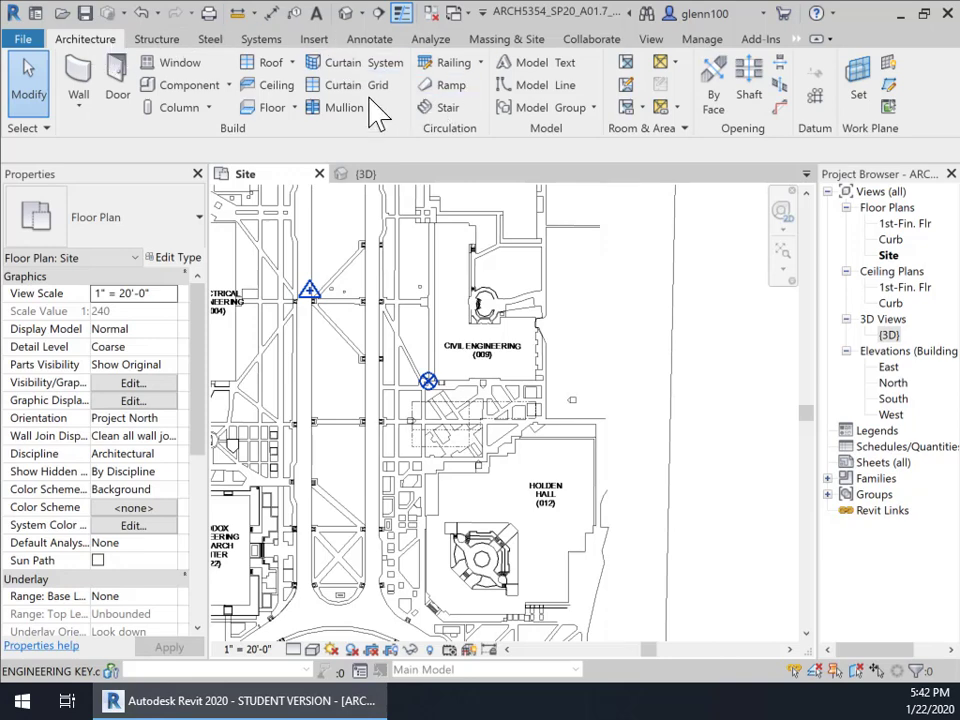
{"action": "left_click", "coordinate": [533, 63]}
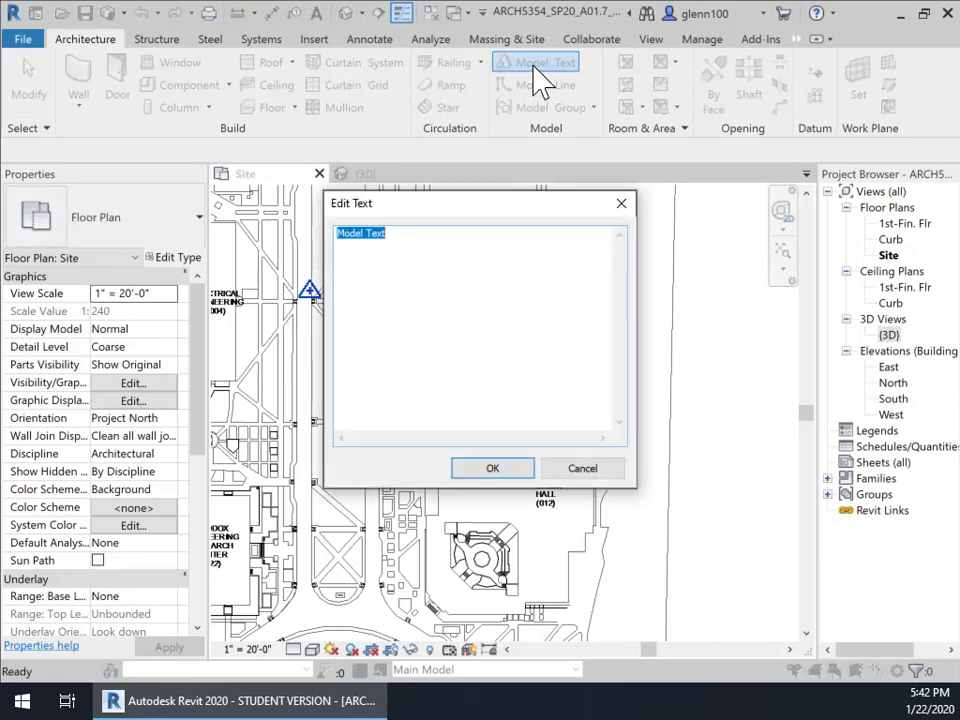
{"action": "left_click", "coordinate": [582, 470]}
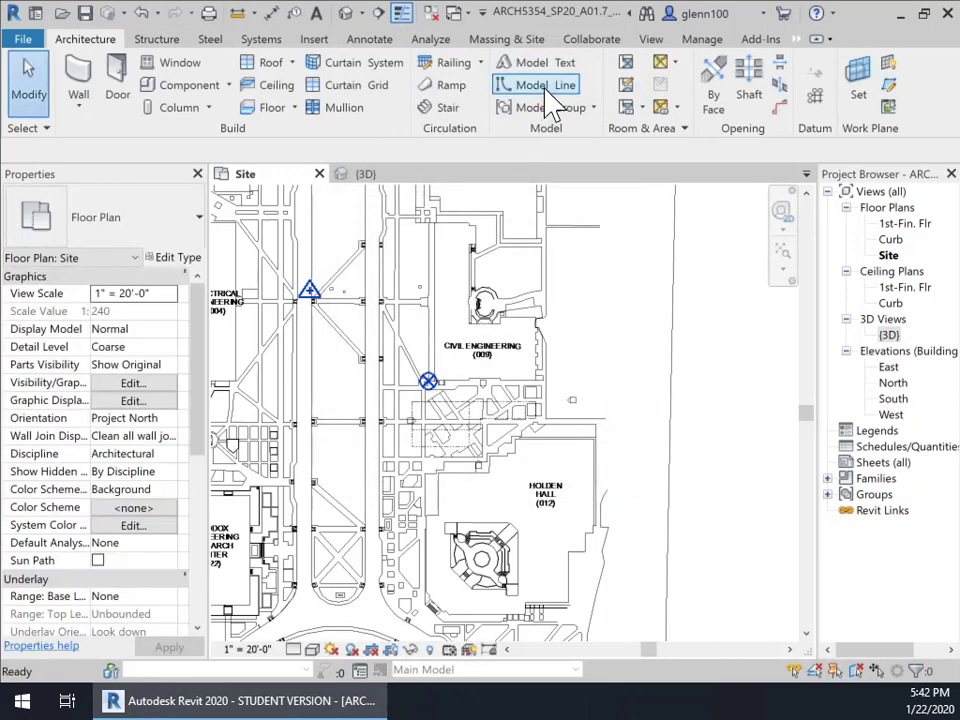
Draw a Hidden Lines model-line rectangle about 492 by 724 feet around Civil Engineering, Holden Hall and the building site
{"action": "left_click", "coordinate": [548, 87]}
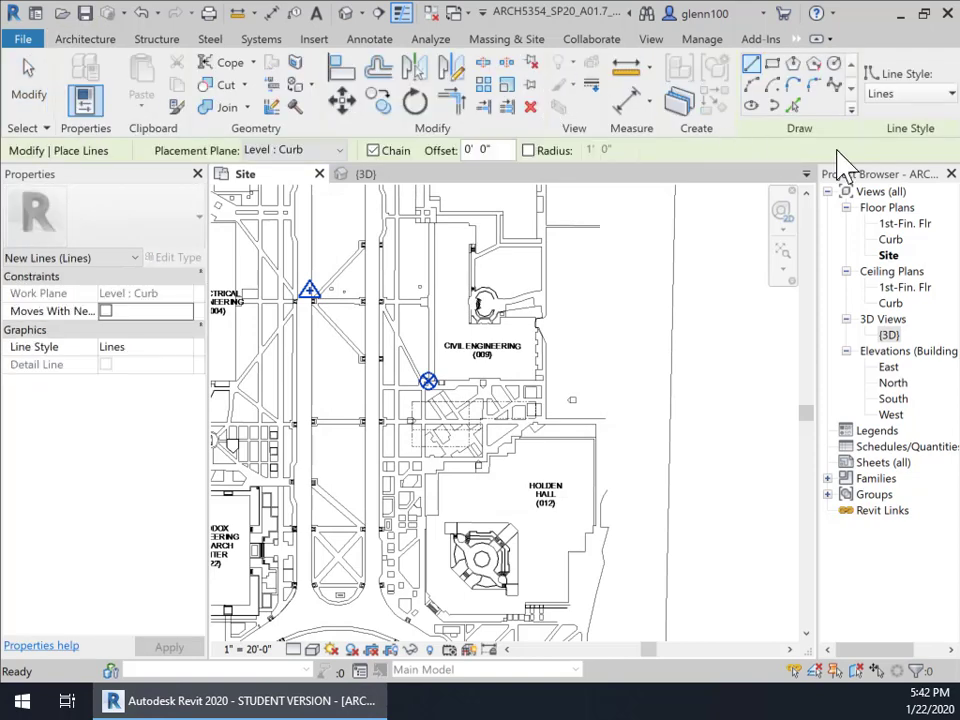
{"action": "left_click", "coordinate": [878, 93]}
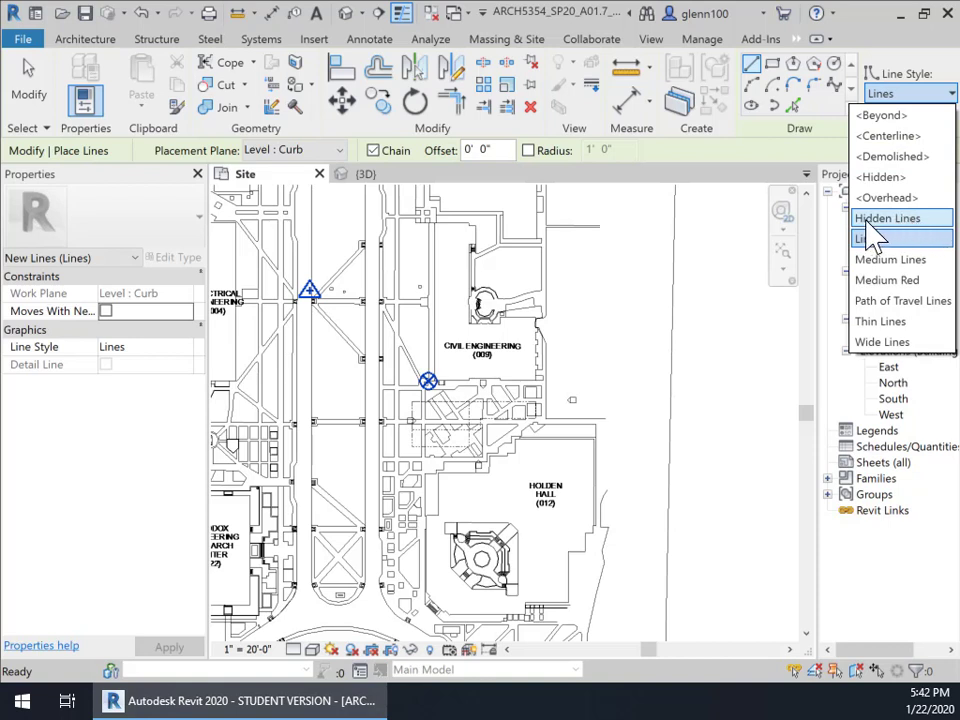
{"action": "left_click", "coordinate": [898, 219]}
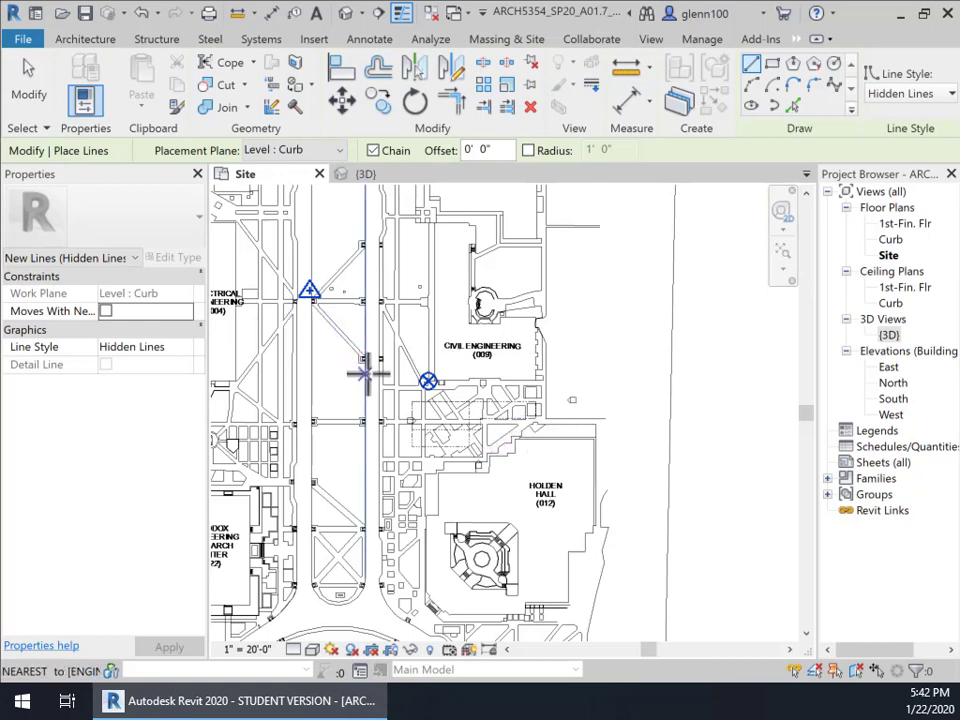
{"action": "left_click", "coordinate": [338, 219]}
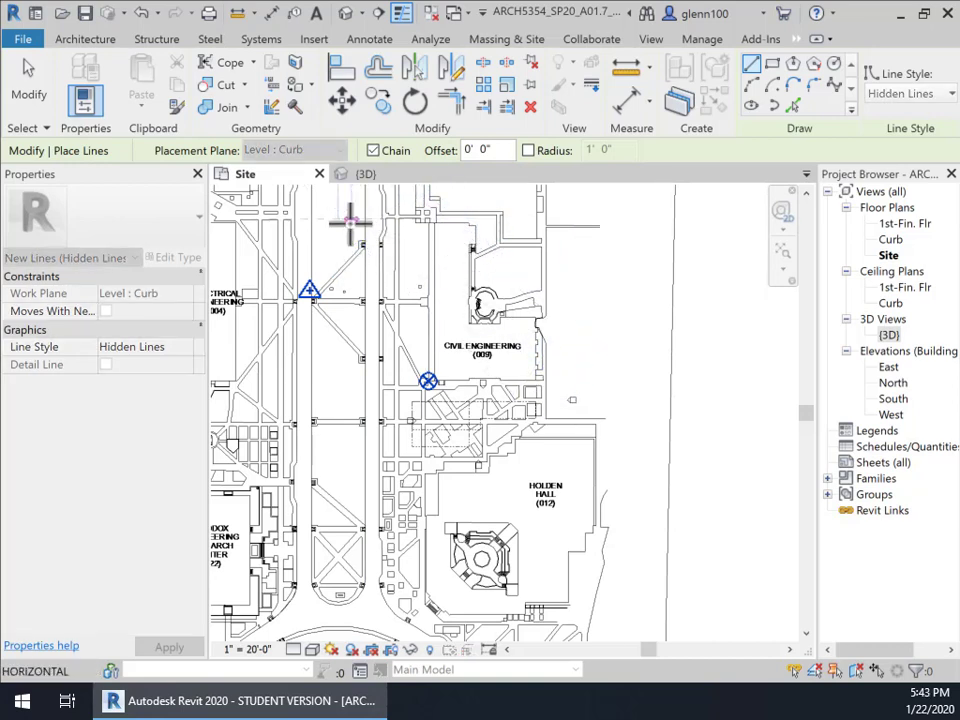
{"action": "key", "text": "Escape"}
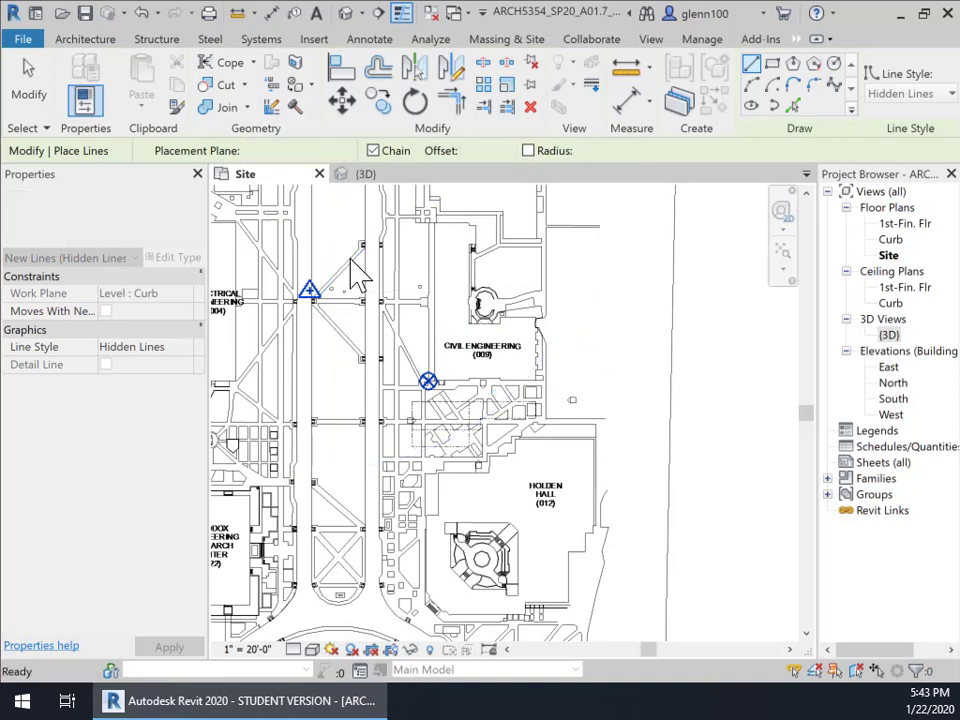
{"action": "left_click", "coordinate": [774, 66]}
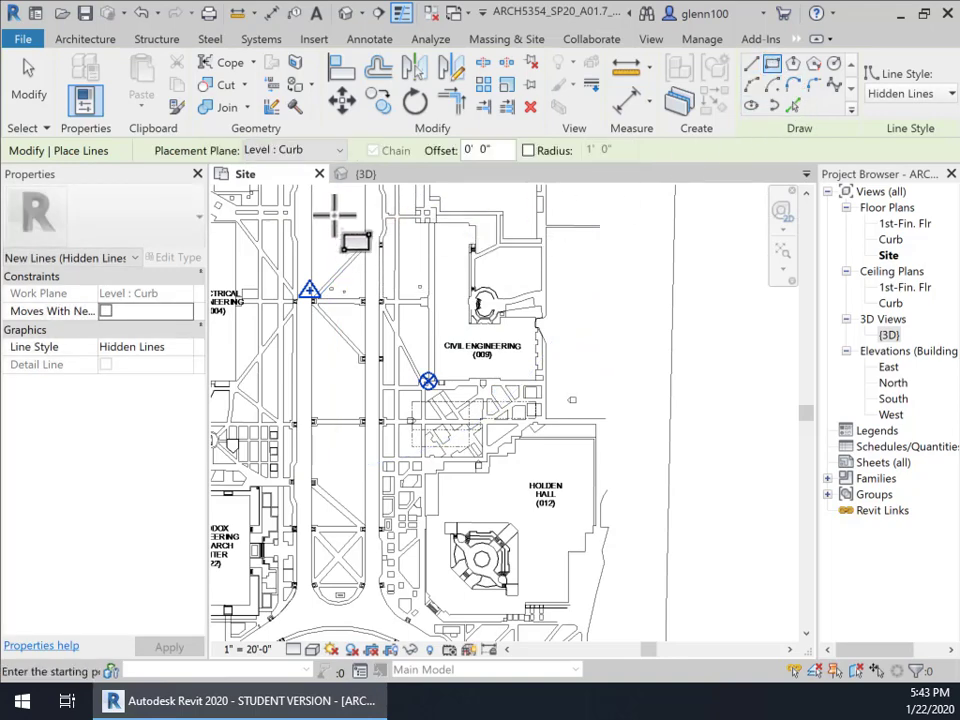
{"action": "left_click", "coordinate": [335, 211]}
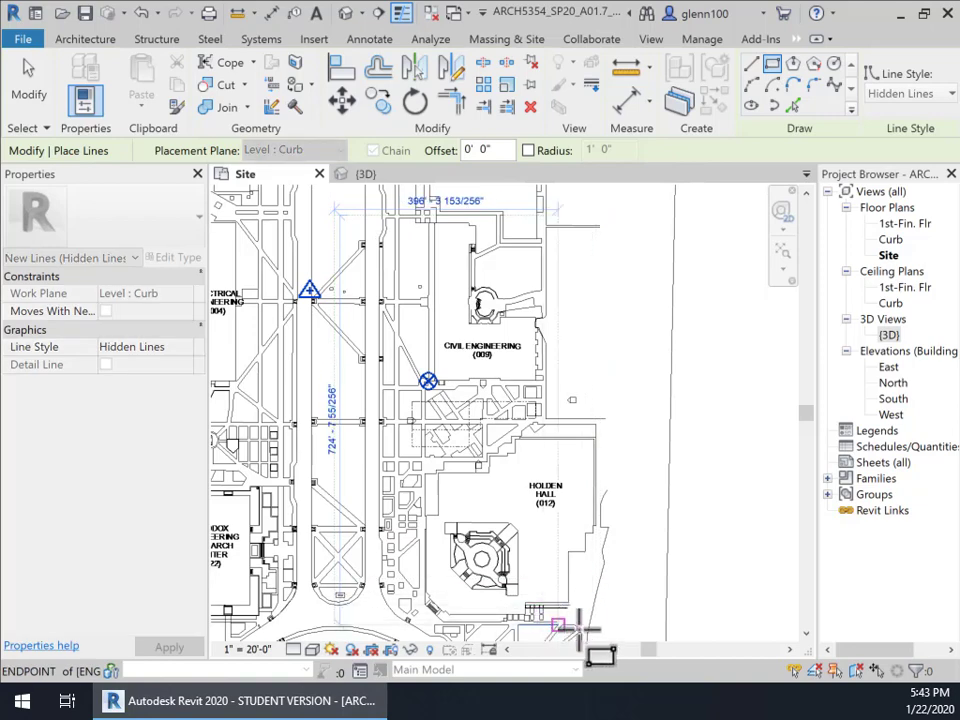
{"action": "left_click", "coordinate": [613, 627]}
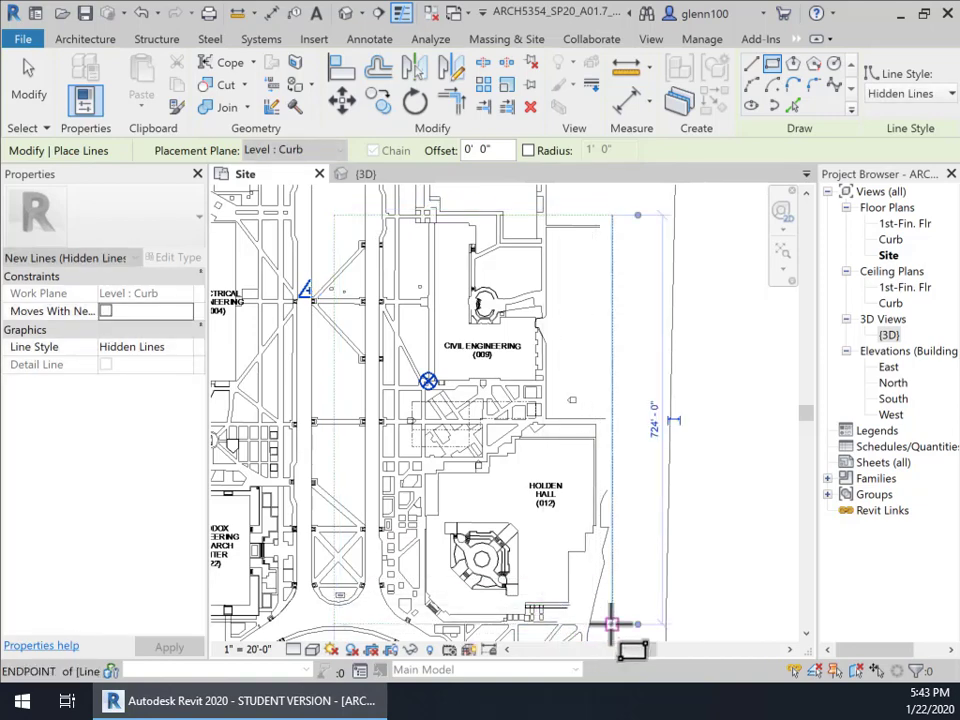
Try to align the rectangle's north line with the walkway edge south of Engineering Tech Labs
{"action": "scroll", "coordinate": [362, 250], "scroll_direction": "up", "scroll_amount": 2}
{"action": "middle_click_drag", "start_coordinate": [362, 250], "coordinate": [336, 499]}
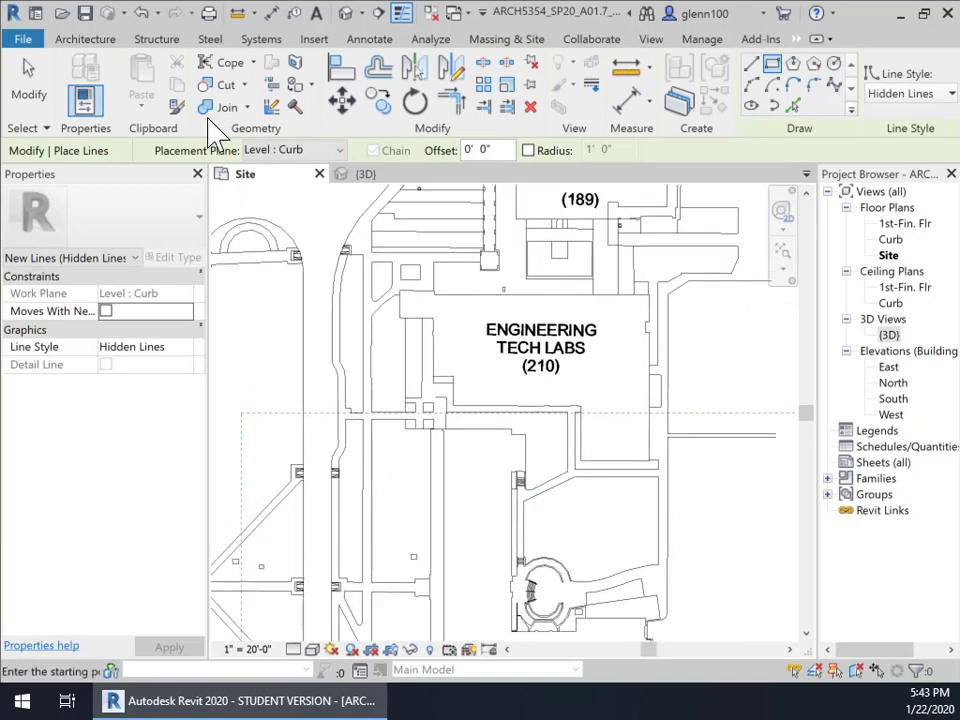
{"action": "left_click", "coordinate": [27, 84]}
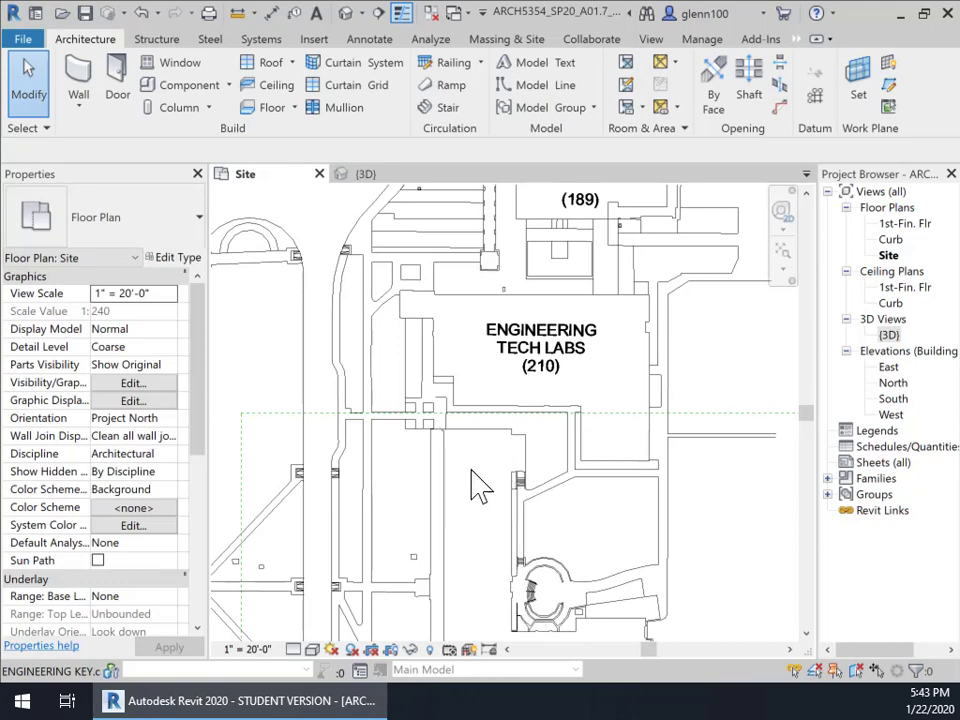
{"action": "left_click", "coordinate": [314, 413]}
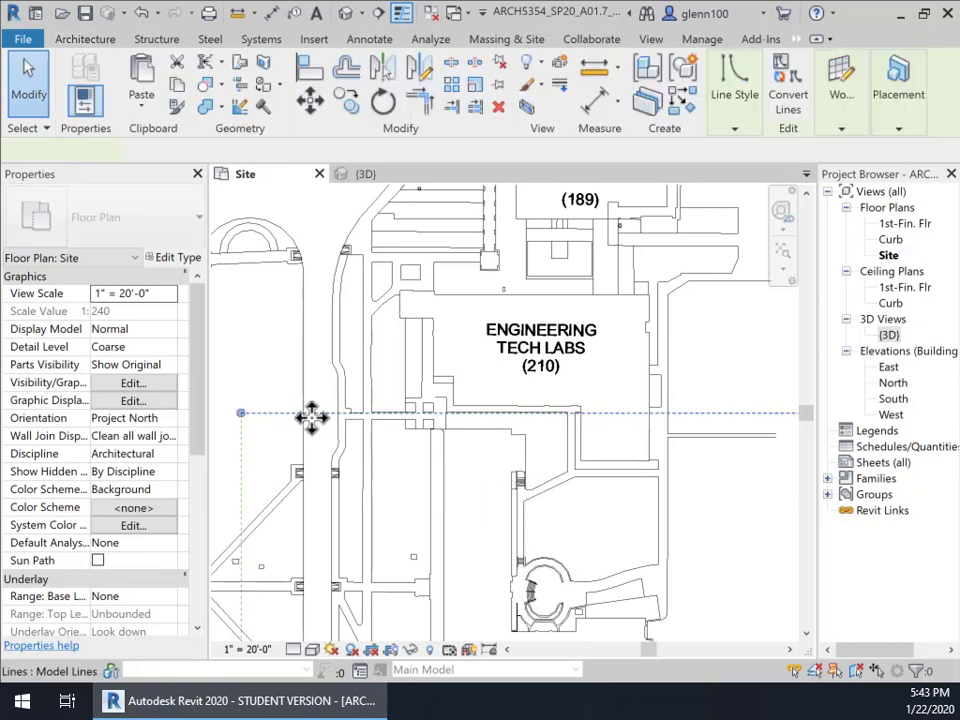
{"action": "left_click_drag", "start_coordinate": [312, 452], "coordinate": [312, 418]}
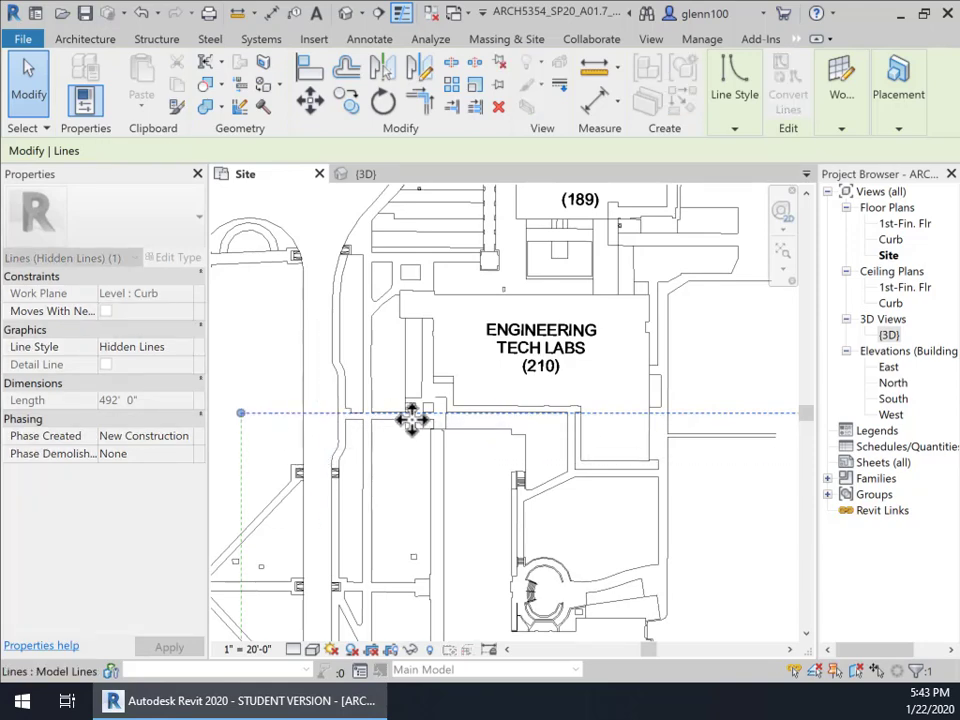
{"action": "scroll", "coordinate": [430, 432], "scroll_direction": "up", "scroll_amount": 3}
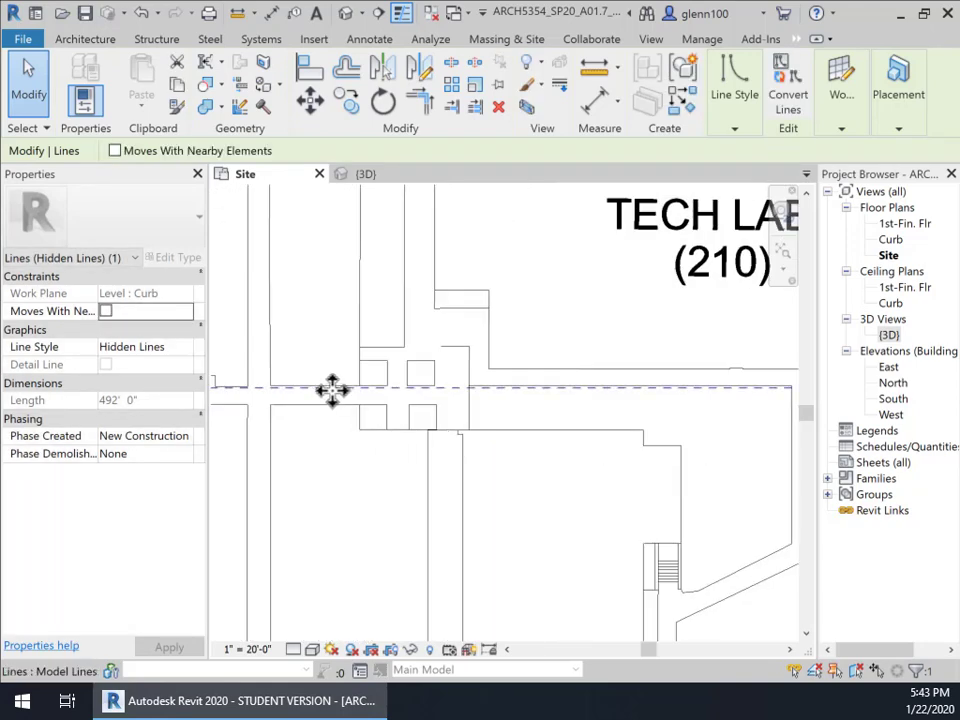
{"action": "left_click", "coordinate": [310, 67]}
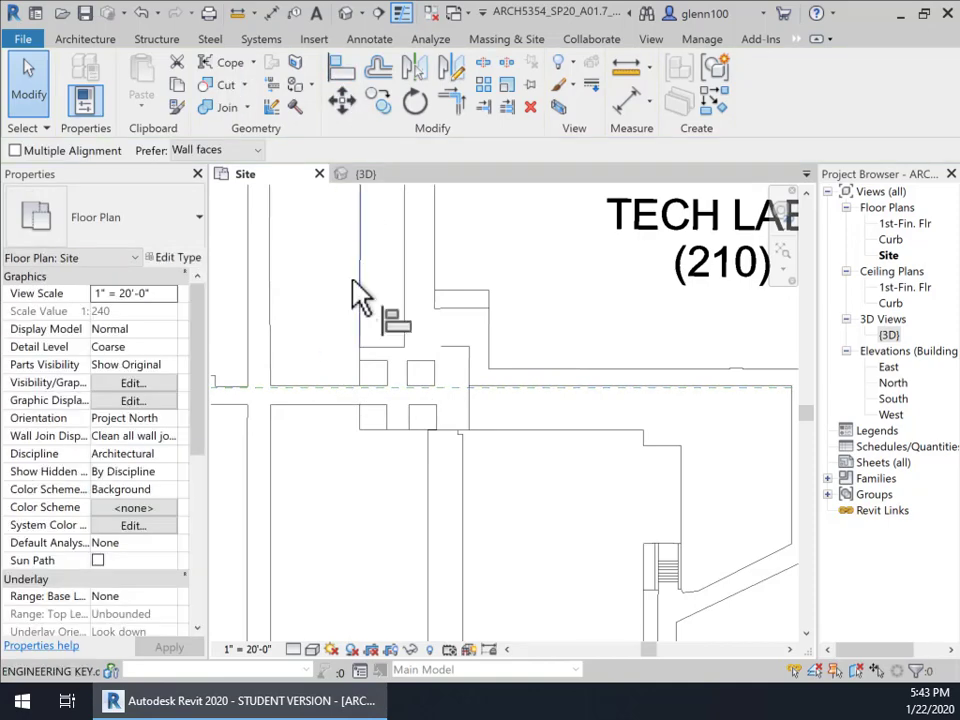
{"action": "left_click", "coordinate": [332, 396]}
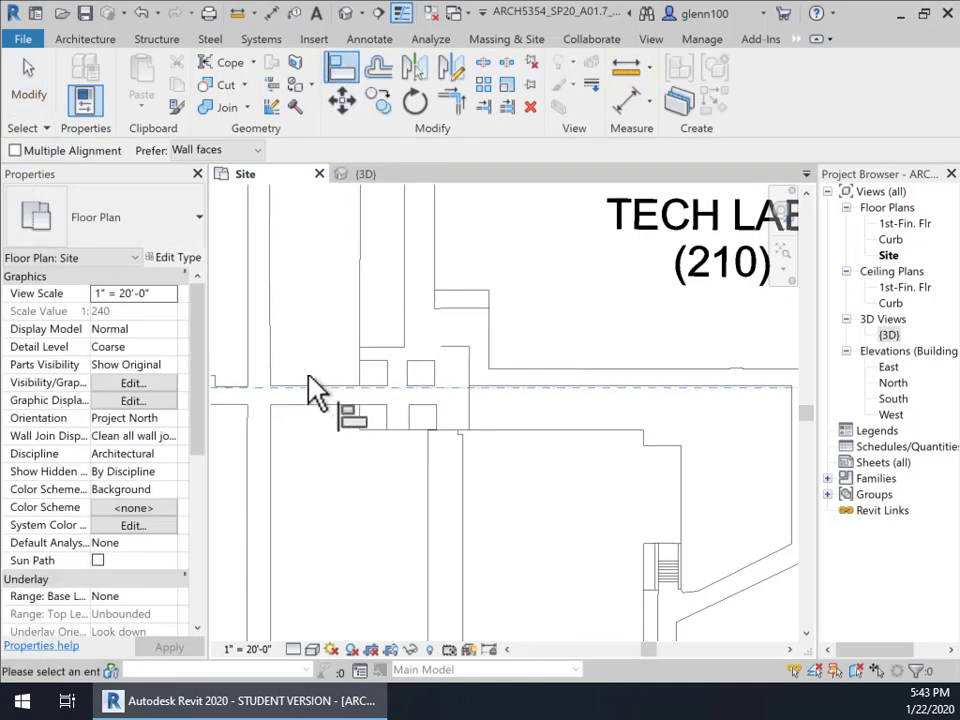
{"action": "key", "text": "Escape"}
{"action": "key", "text": "Escape"}
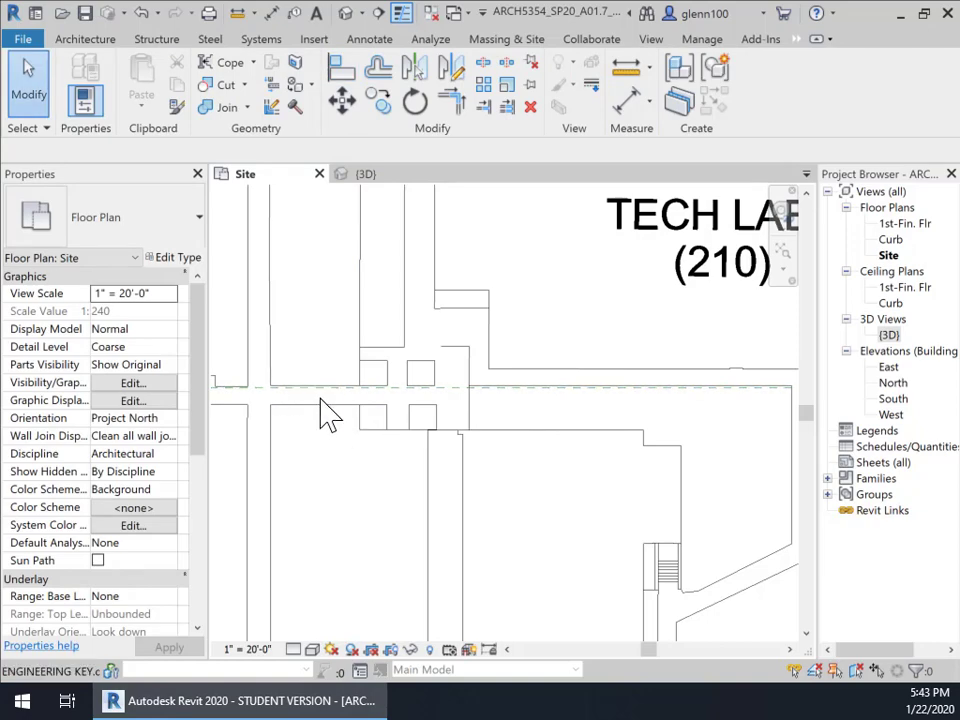
Move the rectangle's north line onto the edge of the walkway south of Engineering Tech Labs
{"action": "scroll", "coordinate": [328, 400], "scroll_direction": "up", "scroll_amount": 3}
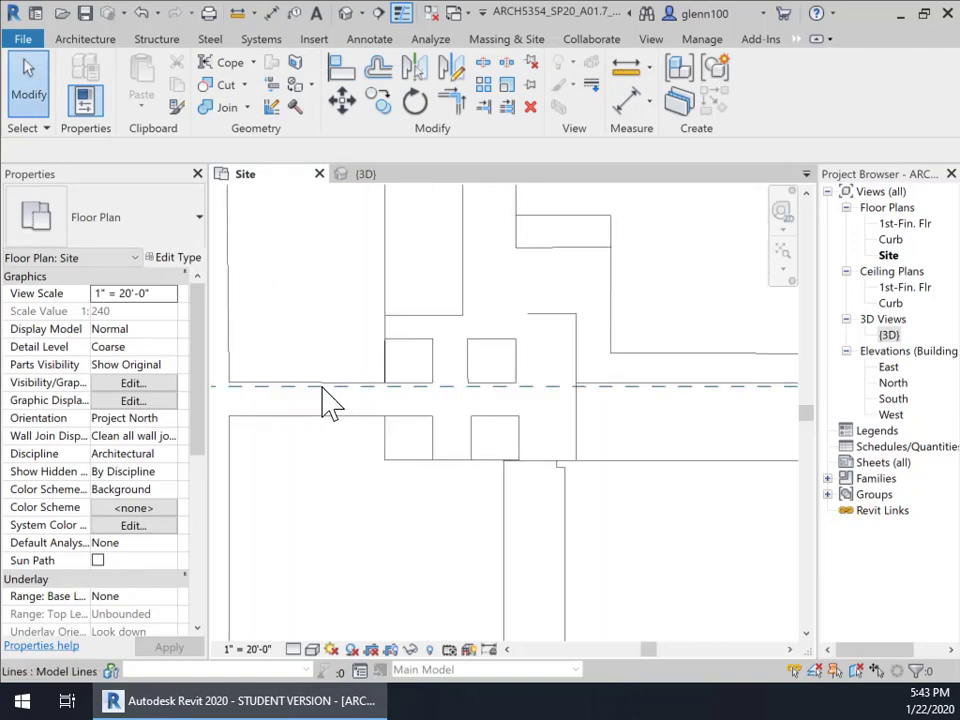
{"action": "left_click", "coordinate": [323, 387]}
{"action": "mouse_move", "coordinate": [323, 387]}
{"action": "left_mouse_down"}
{"action": "mouse_move", "coordinate": [319, 354]}
{"action": "mouse_move", "coordinate": [327, 383]}
{"action": "left_mouse_up"}
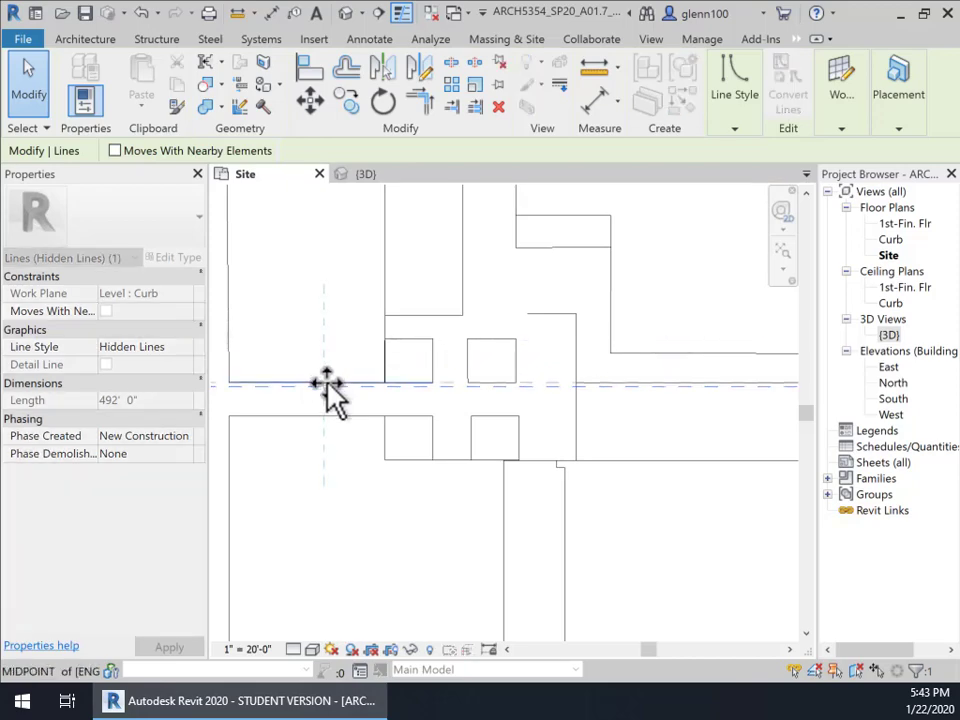
Shift the rectangle's west line within the mall so it crosses the connecting walkway just west of its midpoint
{"action": "scroll", "coordinate": [400, 437], "scroll_direction": "down", "scroll_amount": 6}
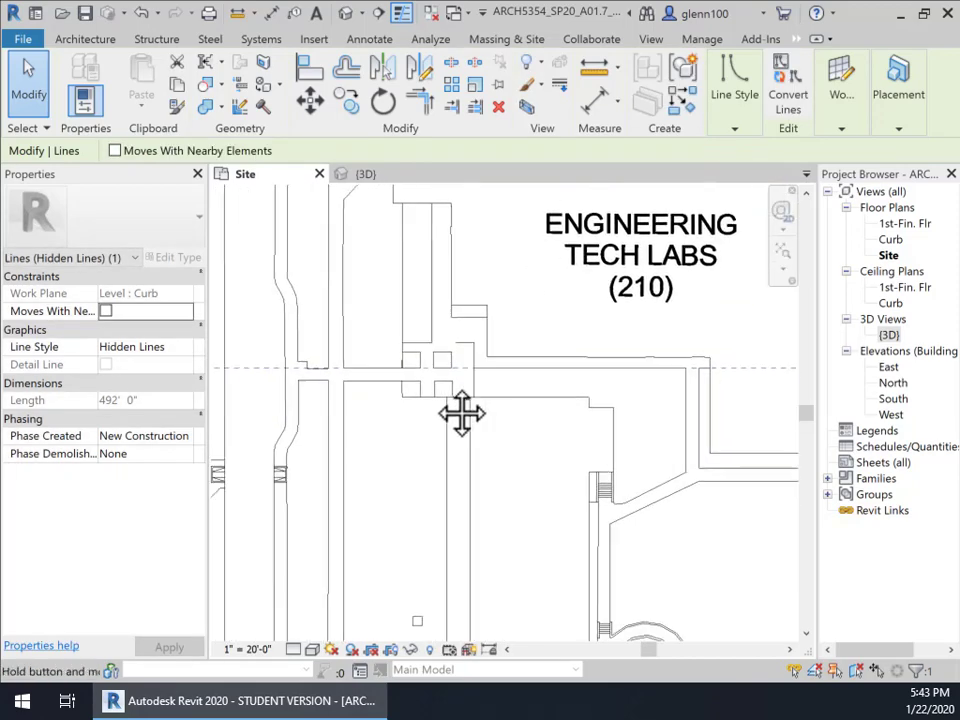
{"action": "middle_click_drag", "start_coordinate": [462, 413], "coordinate": [530, 298]}
{"action": "scroll", "coordinate": [432, 400], "scroll_direction": "down", "scroll_amount": 2}
{"action": "middle_click_drag", "start_coordinate": [490, 405], "coordinate": [645, 272]}
{"action": "scroll", "coordinate": [452, 441], "scroll_direction": "down", "scroll_amount": 1}
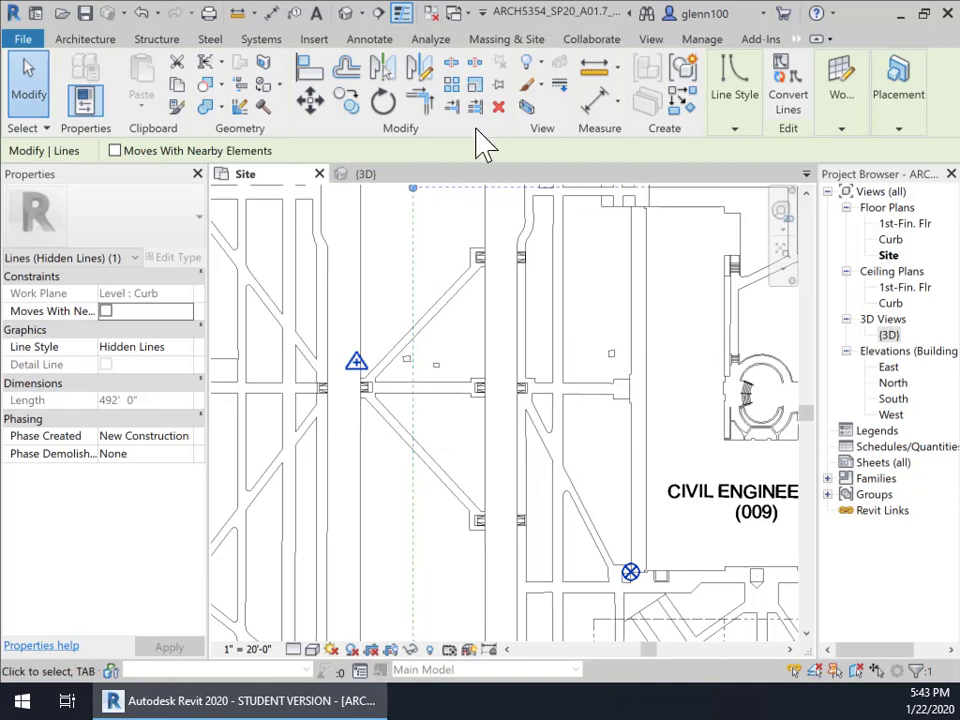
{"action": "left_click_drag", "start_coordinate": [414, 429], "coordinate": [424, 390]}
{"action": "scroll", "coordinate": [446, 425], "scroll_direction": "down", "scroll_amount": 2}
{"action": "middle_click_drag", "start_coordinate": [476, 452], "coordinate": [465, 240]}
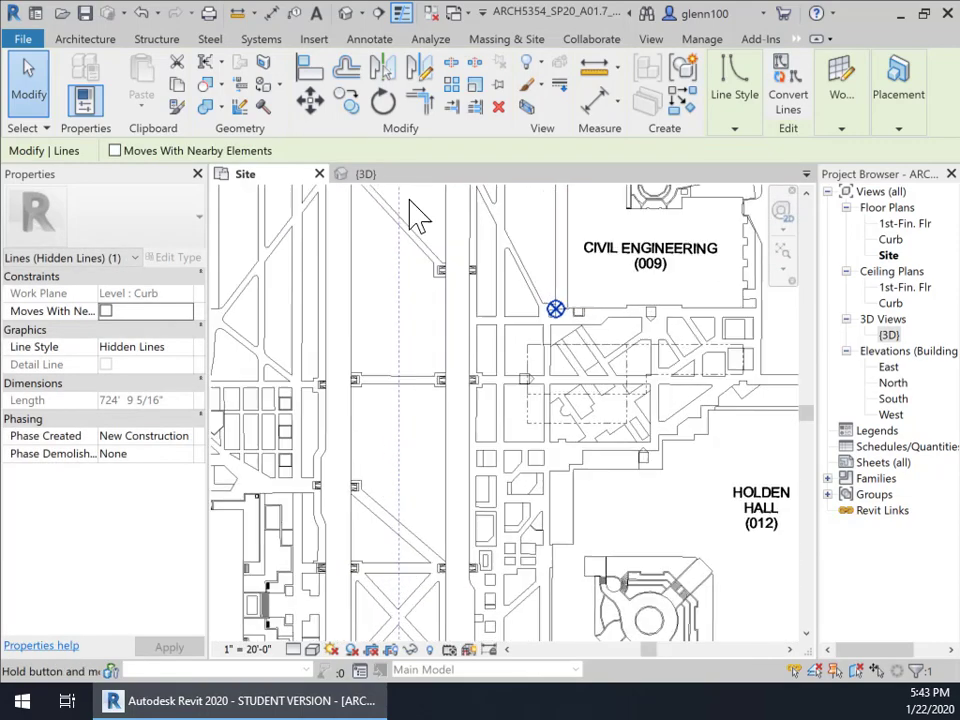
{"action": "middle_click_drag", "start_coordinate": [452, 553], "coordinate": [424, 300]}
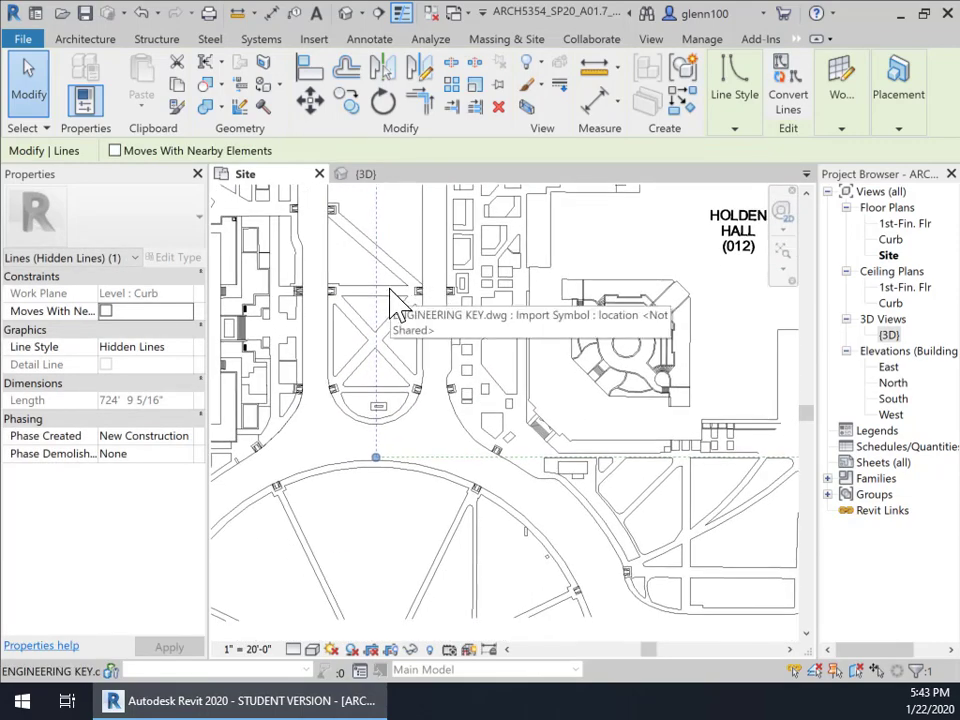
{"action": "middle_click_drag", "start_coordinate": [428, 392], "coordinate": [407, 621]}
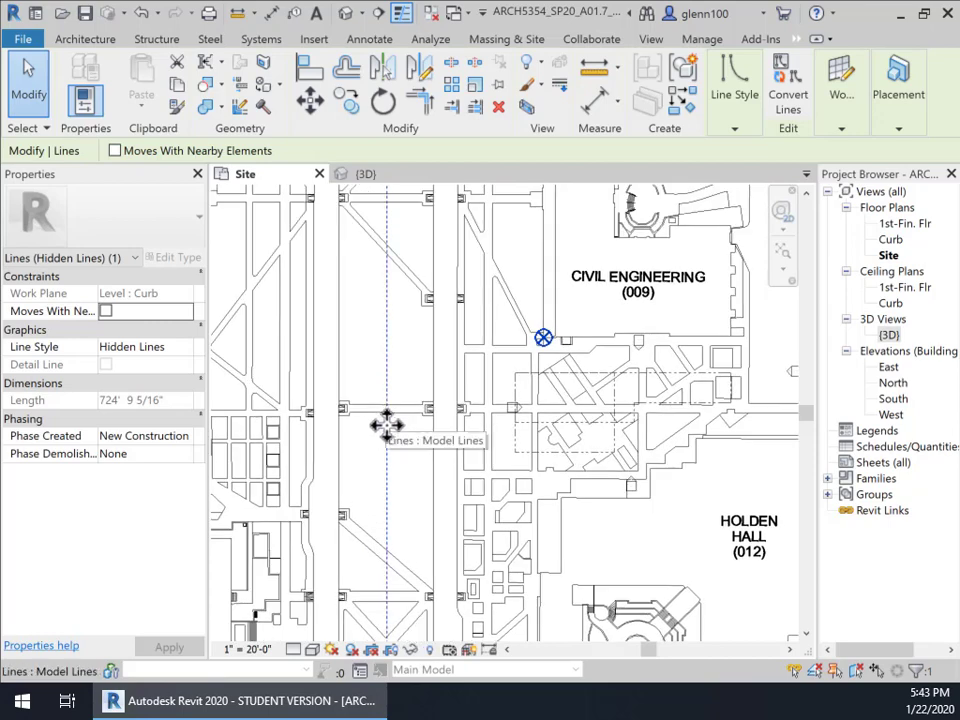
{"action": "mouse_move", "coordinate": [390, 413]}
{"action": "left_mouse_down"}
{"action": "mouse_move", "coordinate": [336, 422]}
{"action": "mouse_move", "coordinate": [386, 422]}
{"action": "mouse_move", "coordinate": [392, 412]}
{"action": "mouse_move", "coordinate": [373, 412]}
{"action": "left_mouse_up"}
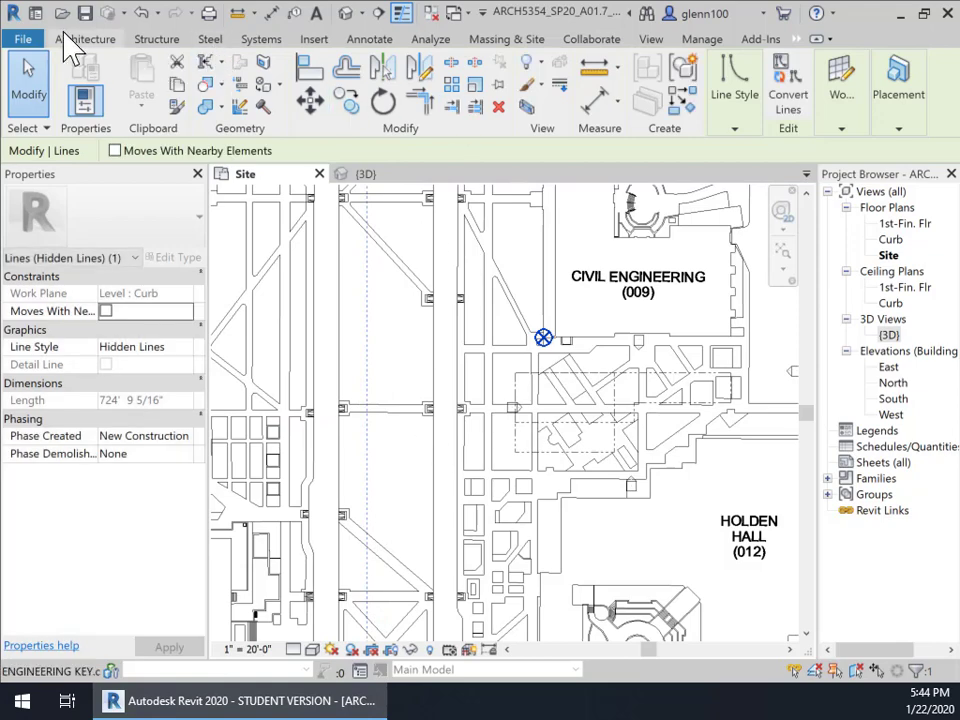
Draw a vertical Hidden Lines model line about 68 feet long, running south from the midpoint of the mall's crossing walkway
{"action": "left_click", "coordinate": [110, 36]}
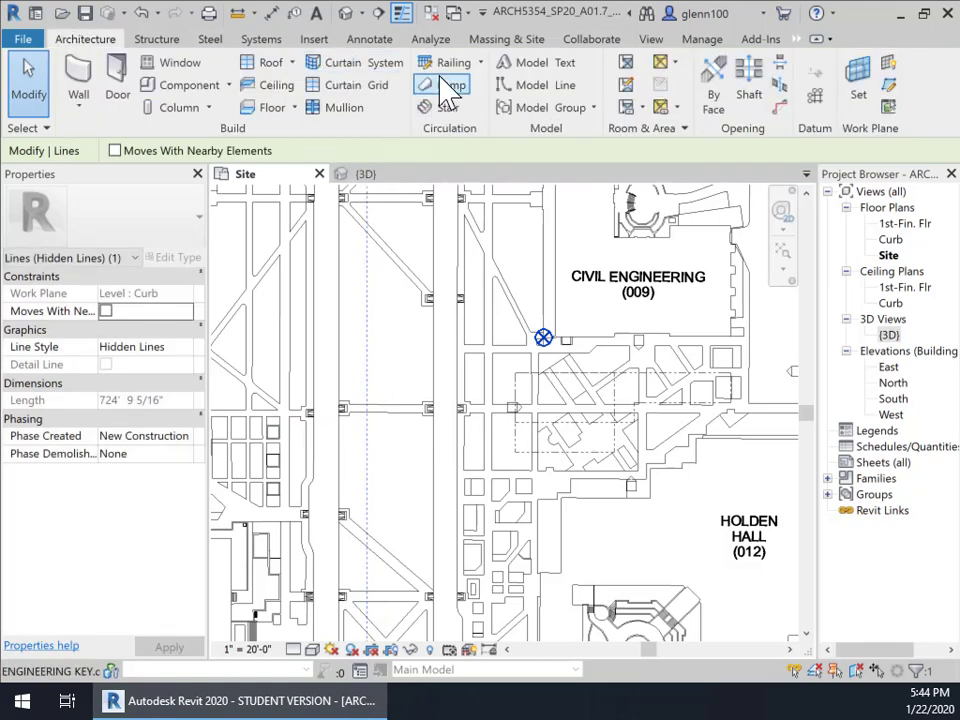
{"action": "left_click", "coordinate": [545, 87]}
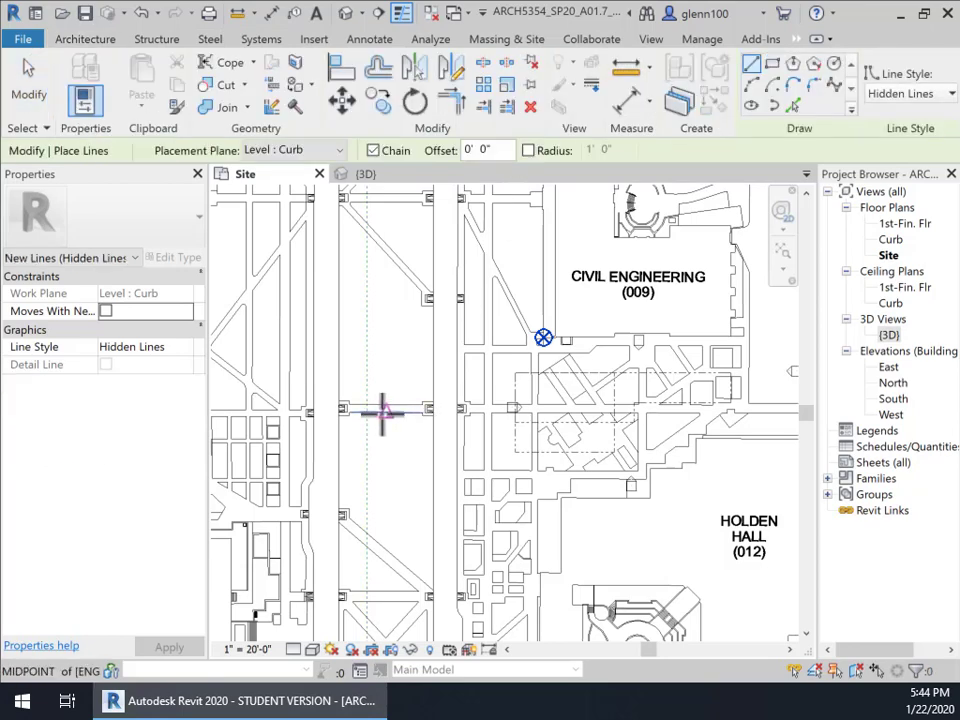
{"action": "left_click", "coordinate": [384, 413]}
{"action": "left_click", "coordinate": [385, 478]}
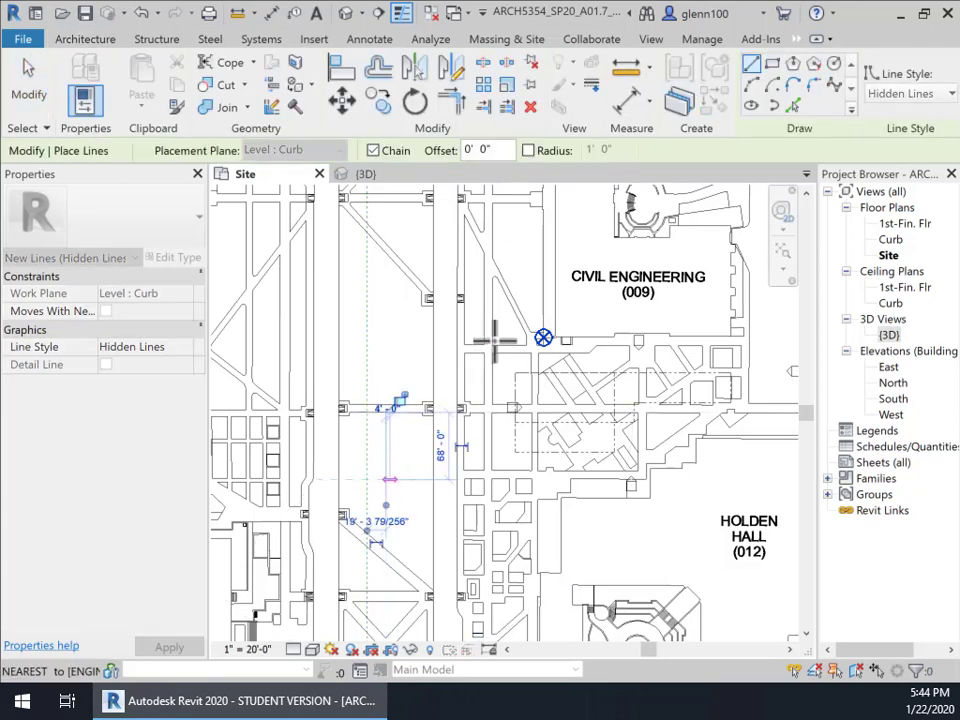
{"action": "key", "text": "Escape"}
{"action": "key", "text": "Escape"}
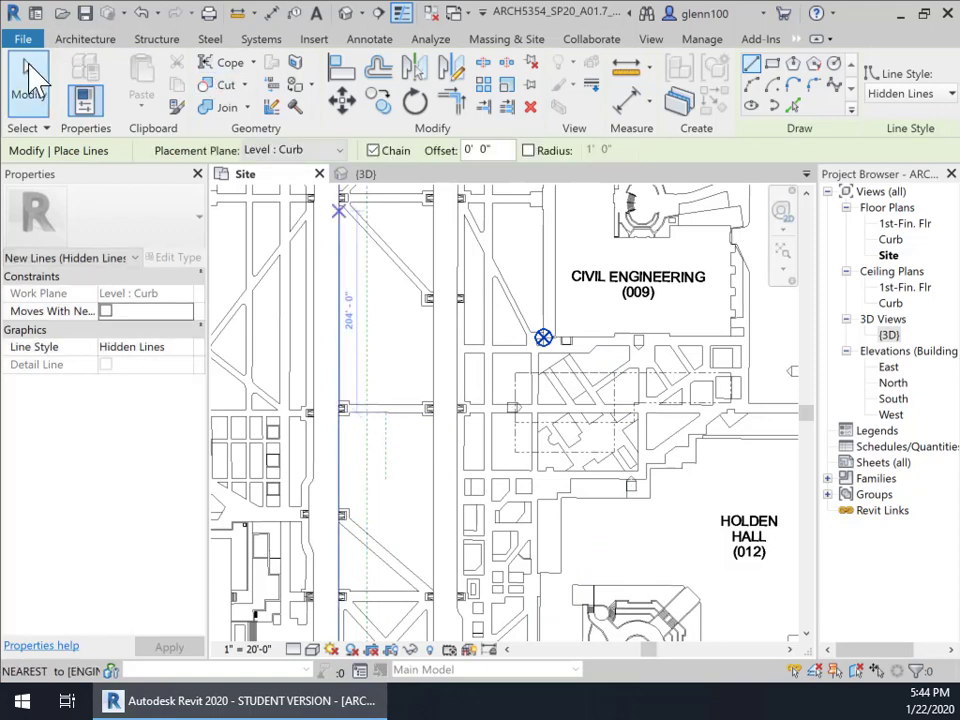
Move the rectangle's west line onto the 68-foot vertical line at the centre of the mall
{"action": "left_click", "coordinate": [28, 65]}
{"action": "left_click", "coordinate": [385, 458]}
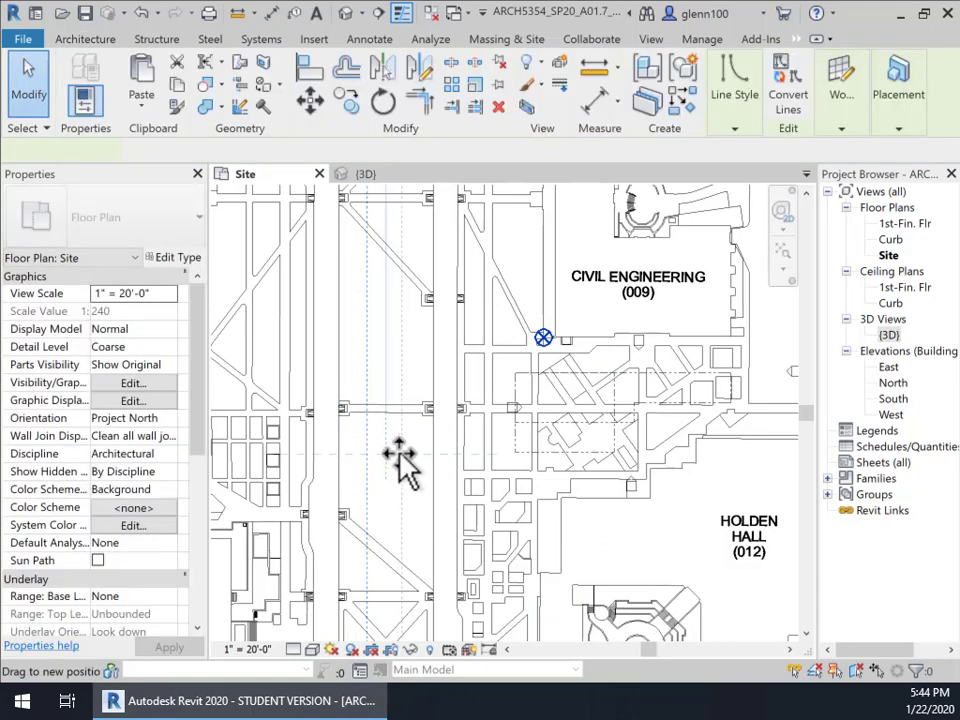
{"action": "key", "text": "Escape"}
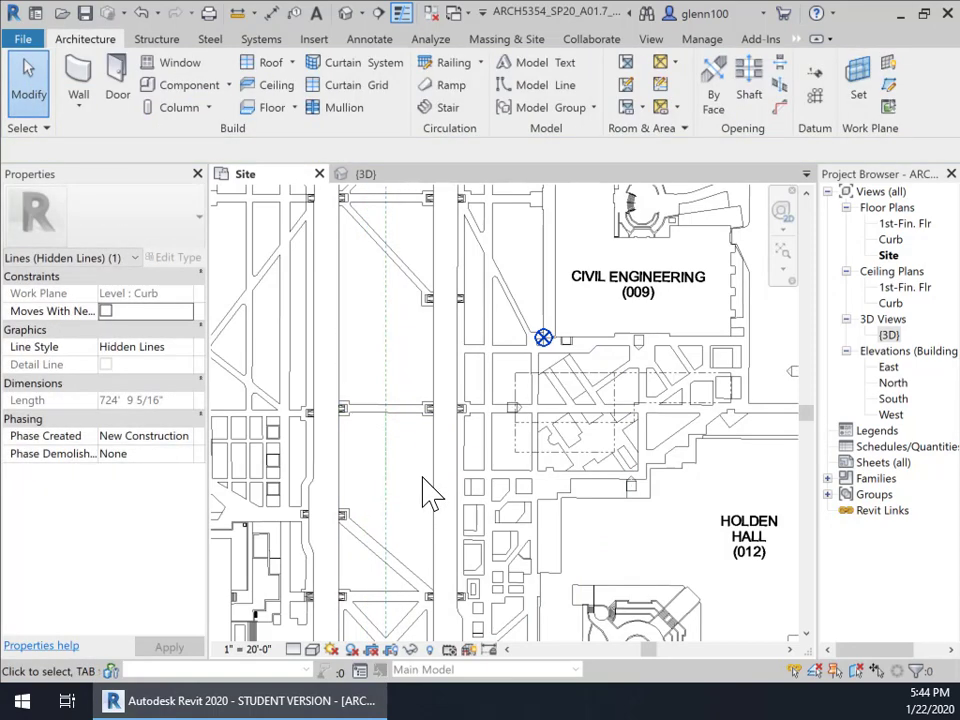
{"action": "left_click_drag", "start_coordinate": [364, 373], "coordinate": [394, 488]}
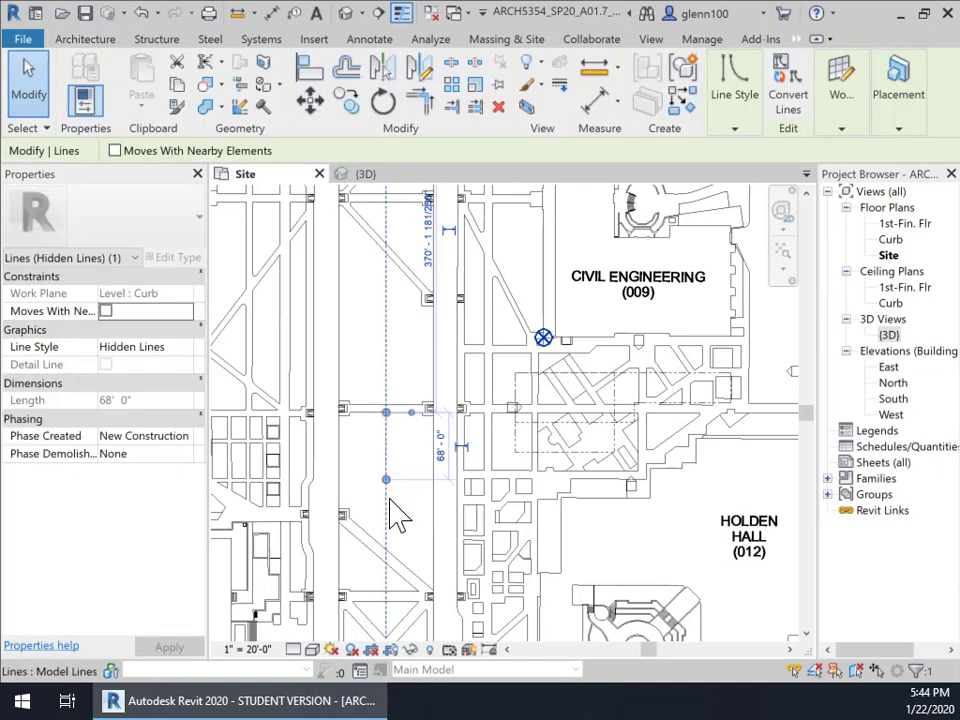
{"action": "key", "text": "Escape"}
Examine the rectangle's south and east sides around Holden Hall and its extent within the whole campus site
{"action": "scroll", "coordinate": [580, 470], "scroll_direction": "down", "scroll_amount": 2}
{"action": "scroll", "coordinate": [561, 452], "scroll_direction": "down", "scroll_amount": 1}
{"action": "middle_click_drag", "start_coordinate": [561, 452], "coordinate": [456, 204]}
{"action": "scroll", "coordinate": [534, 440], "scroll_direction": "up", "scroll_amount": 4}
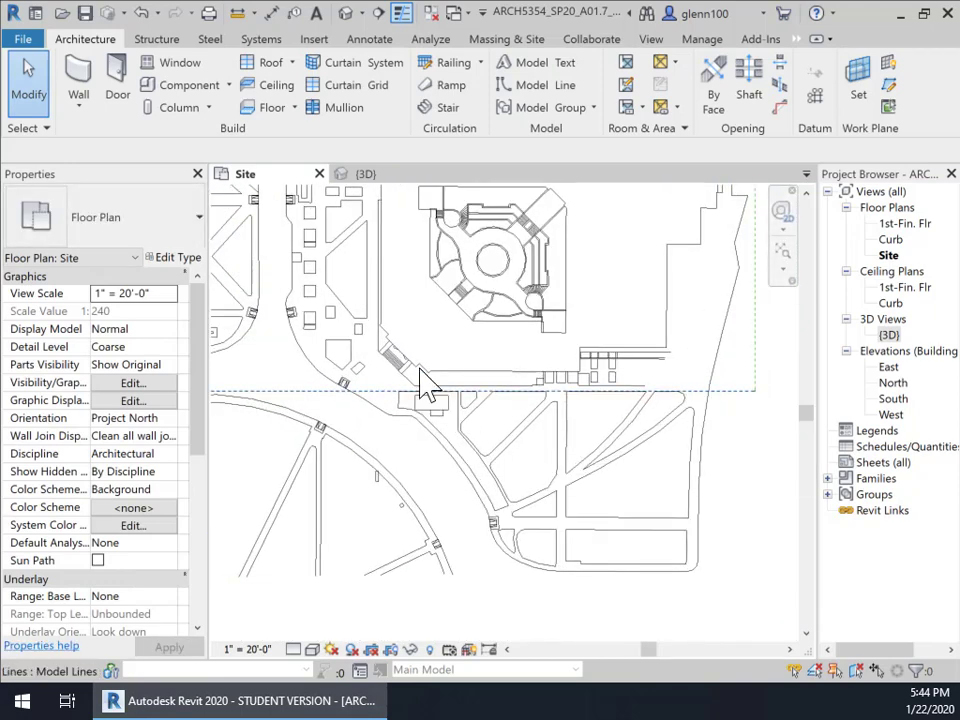
{"action": "middle_click_drag", "start_coordinate": [643, 378], "coordinate": [457, 594]}
{"action": "scroll", "coordinate": [457, 594], "scroll_direction": "down", "scroll_amount": 1}
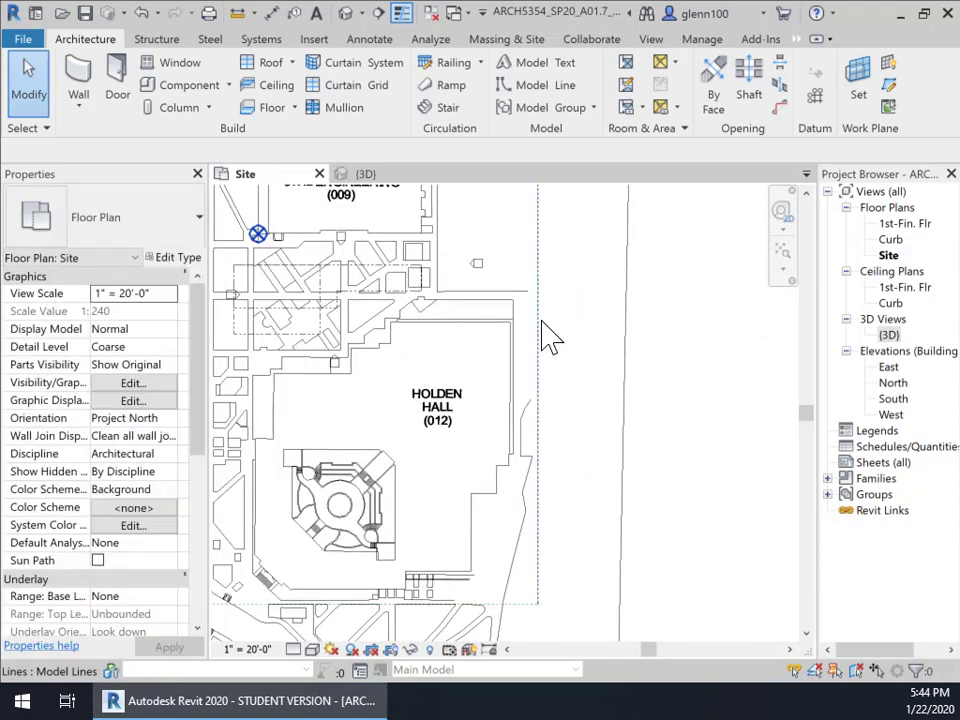
{"action": "middle_click_drag", "start_coordinate": [511, 318], "coordinate": [519, 332]}
{"action": "left_click", "coordinate": [540, 368]}
{"action": "scroll", "coordinate": [570, 367], "scroll_direction": "down", "scroll_amount": 4}
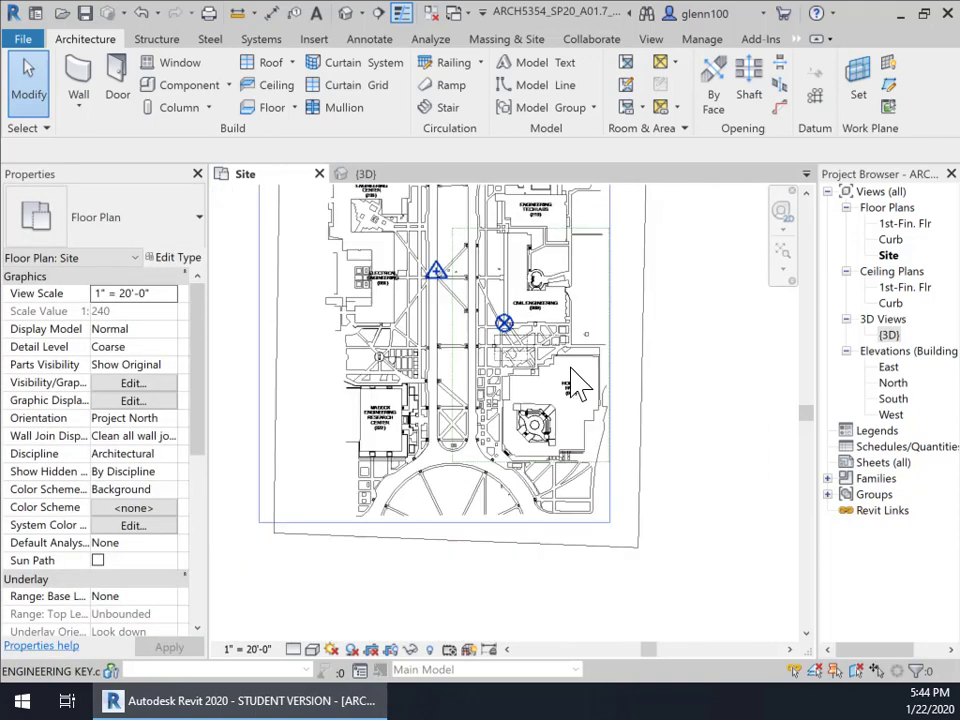
{"action": "middle_click_drag", "start_coordinate": [434, 349], "coordinate": [500, 447]}
{"action": "scroll", "coordinate": [492, 447], "scroll_direction": "down", "scroll_amount": 2}
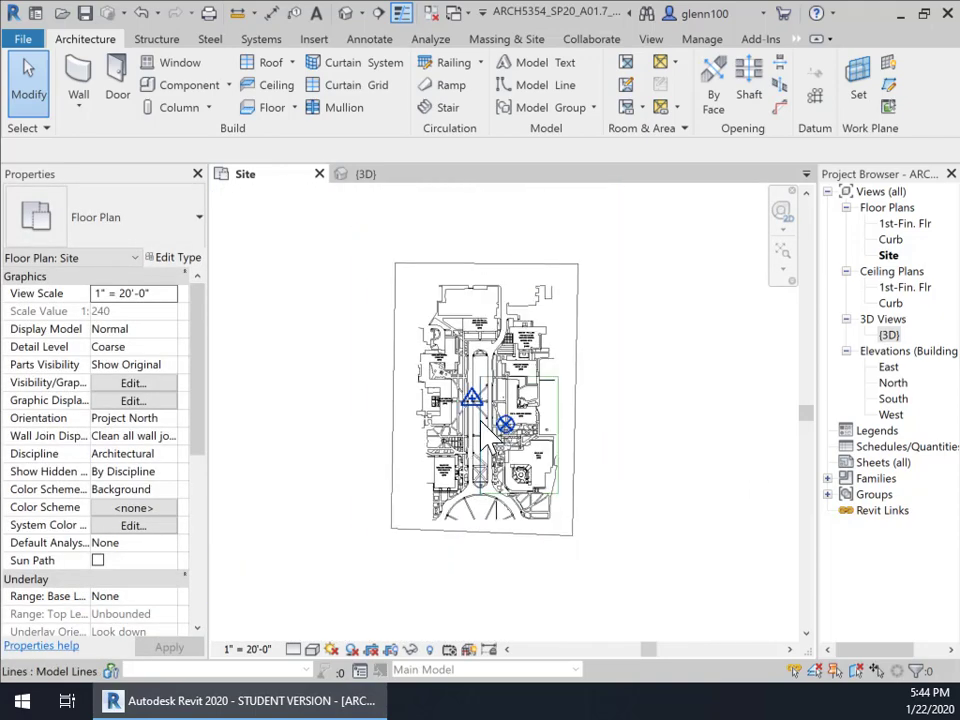
Edit the topography surface so its four boundary points sit on the corners of the hidden-line rectangle
{"action": "left_click", "coordinate": [578, 328]}
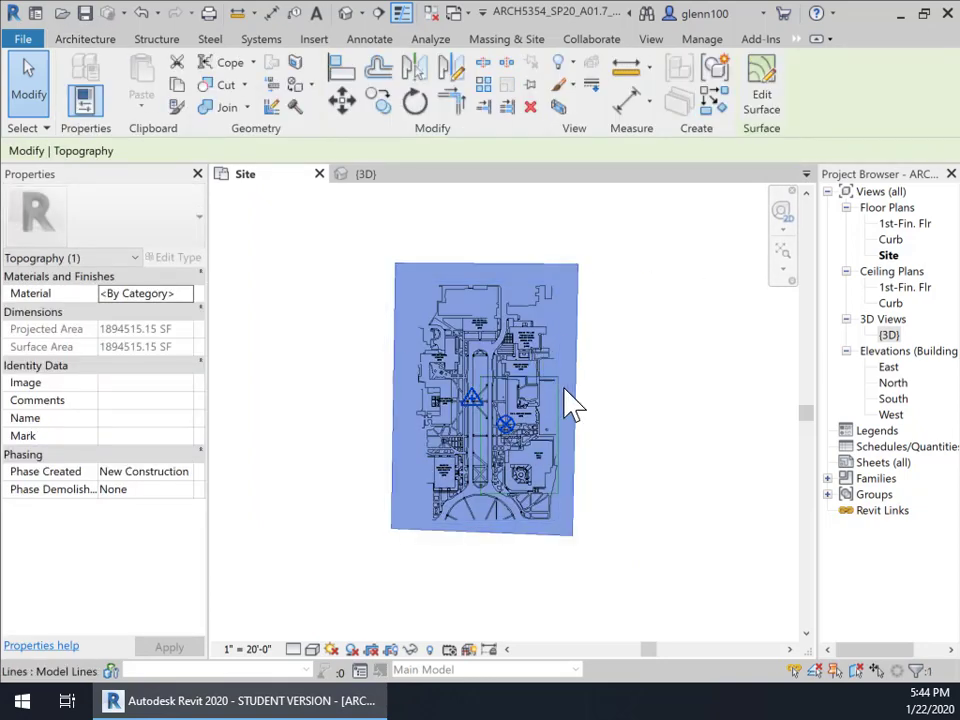
{"action": "left_click", "coordinate": [762, 90]}
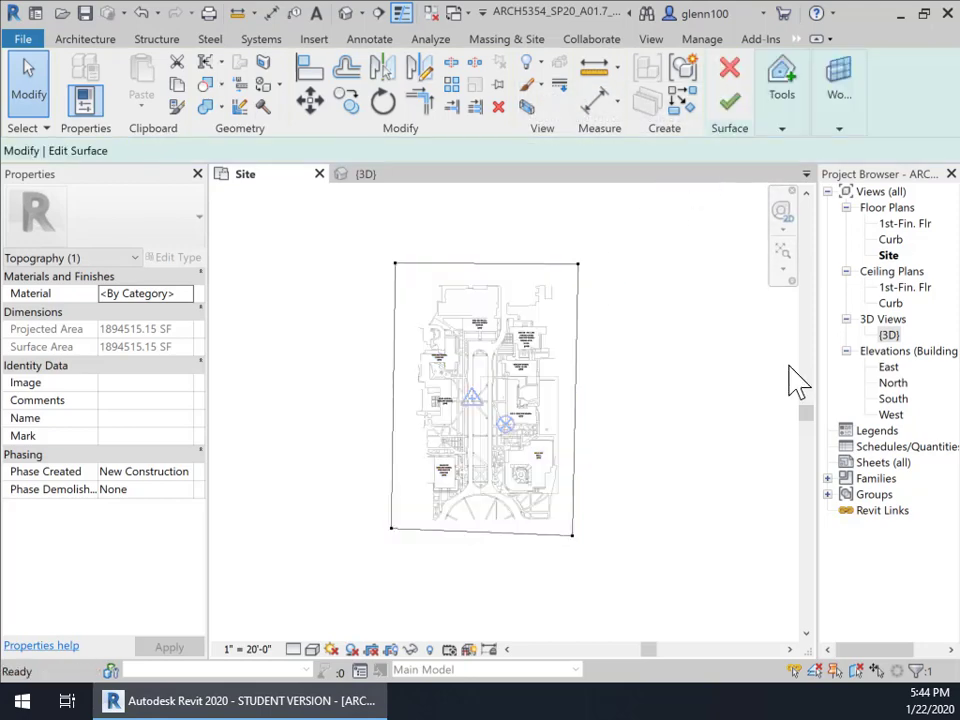
{"action": "left_click_drag", "start_coordinate": [578, 268], "coordinate": [558, 377]}
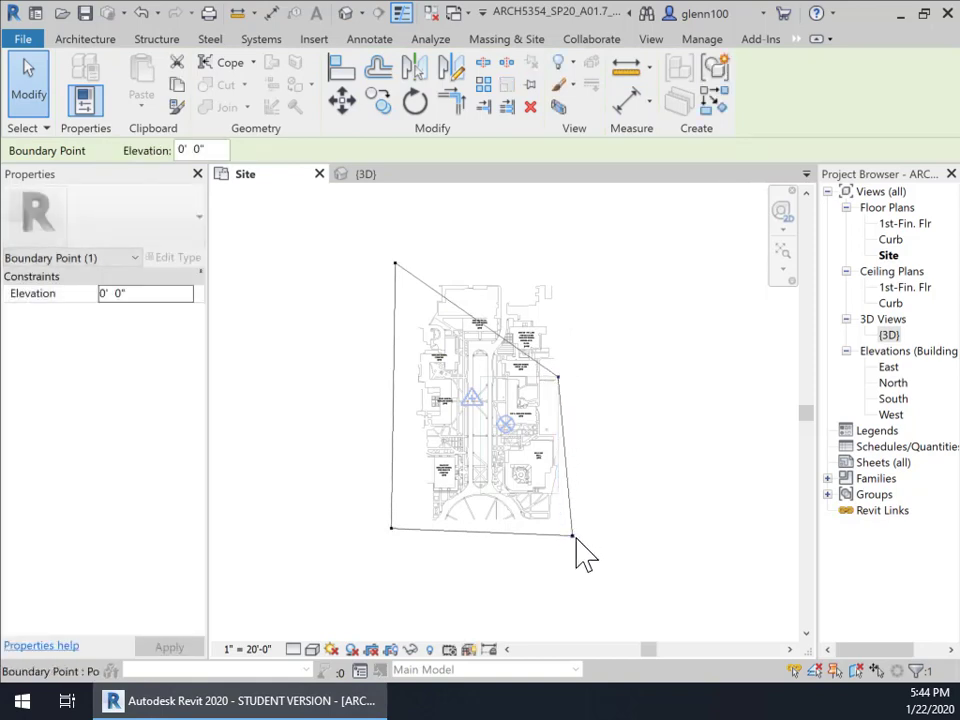
{"action": "left_click_drag", "start_coordinate": [573, 536], "coordinate": [558, 493]}
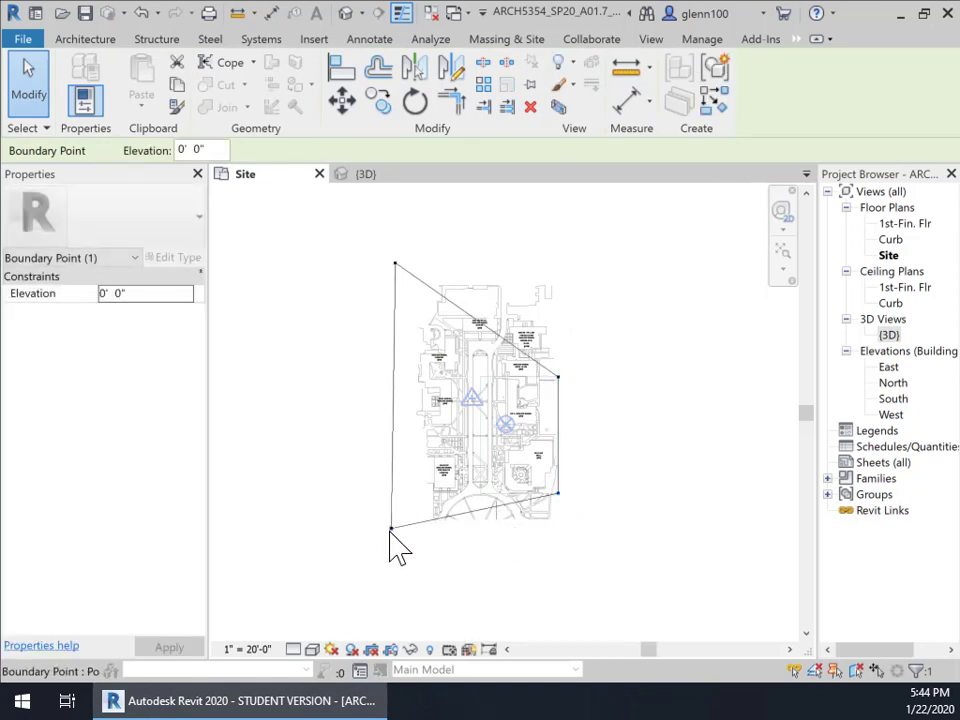
{"action": "left_click_drag", "start_coordinate": [407, 524], "coordinate": [491, 505]}
{"action": "left_click_drag", "start_coordinate": [396, 264], "coordinate": [481, 377]}
Examine the topography's boundary along the rectangle's north, east and south edges and at its corners
{"action": "scroll", "coordinate": [520, 414], "scroll_direction": "up", "scroll_amount": 6}
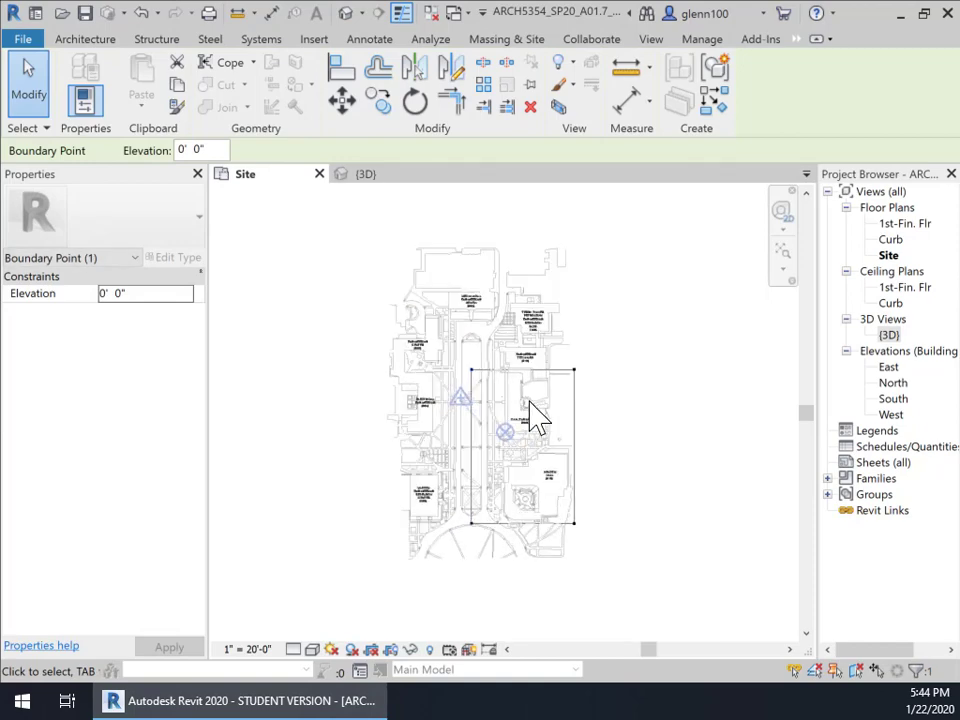
{"action": "scroll", "coordinate": [436, 368], "scroll_direction": "up", "scroll_amount": 1}
{"action": "middle_click_drag", "start_coordinate": [675, 420], "coordinate": [375, 375]}
{"action": "middle_click_drag", "start_coordinate": [564, 401], "coordinate": [205, 410]}
{"action": "middle_click_drag", "start_coordinate": [627, 366], "coordinate": [506, 349]}
{"action": "scroll", "coordinate": [507, 352], "scroll_direction": "down", "scroll_amount": 1}
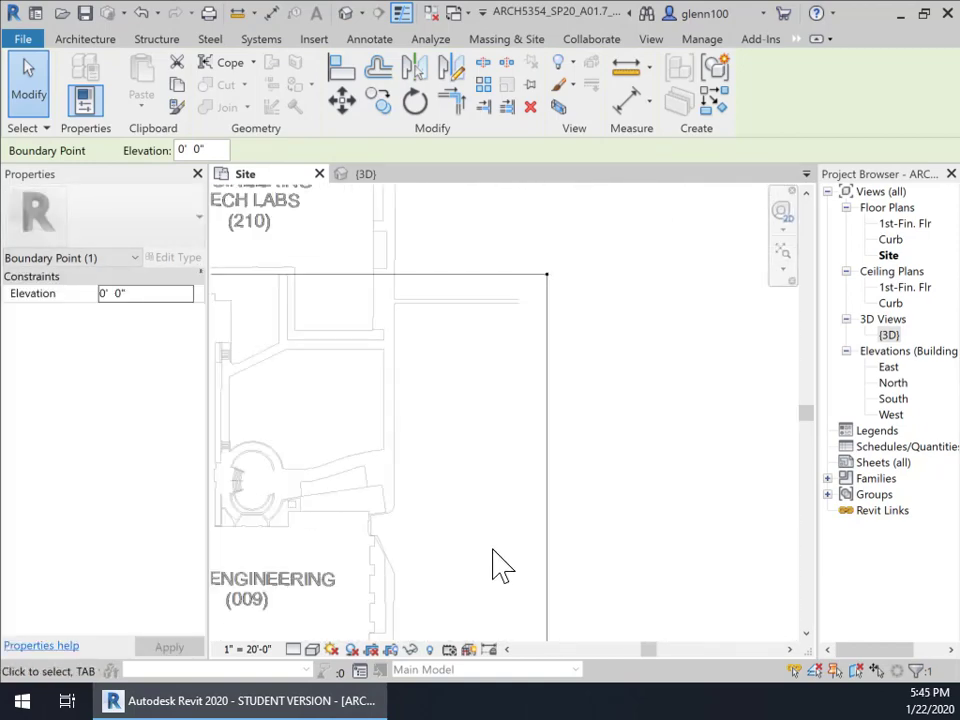
{"action": "middle_click_drag", "start_coordinate": [500, 560], "coordinate": [619, 321]}
{"action": "scroll", "coordinate": [619, 321], "scroll_direction": "down", "scroll_amount": 1}
{"action": "middle_click_drag", "start_coordinate": [560, 530], "coordinate": [613, 201]}
{"action": "scroll", "coordinate": [613, 201], "scroll_direction": "down", "scroll_amount": 1}
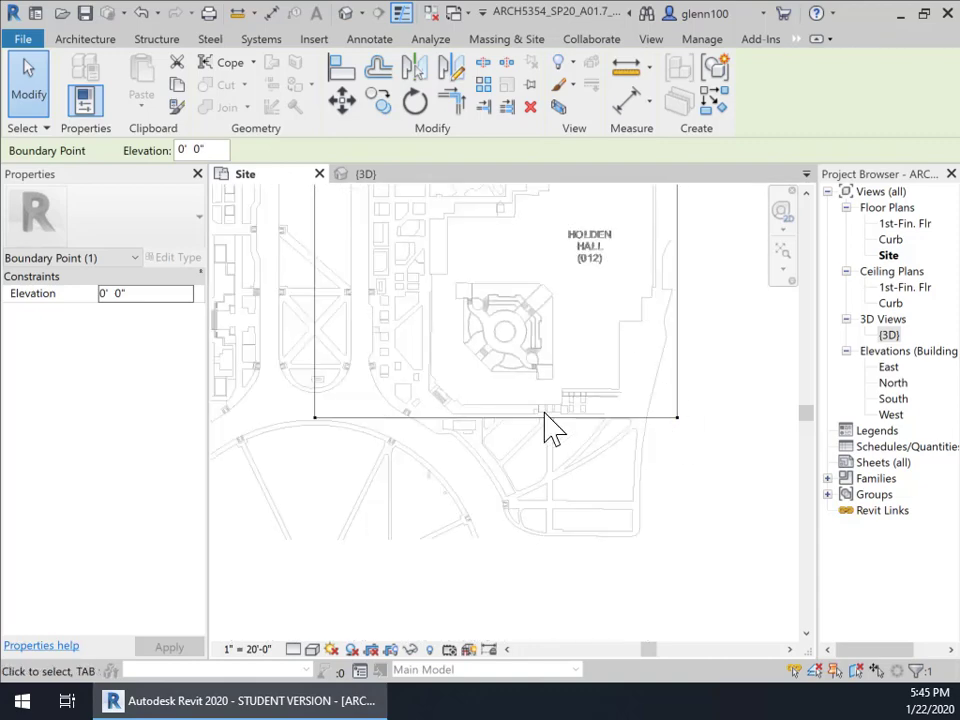
{"action": "scroll", "coordinate": [346, 443], "scroll_direction": "up", "scroll_amount": 2}
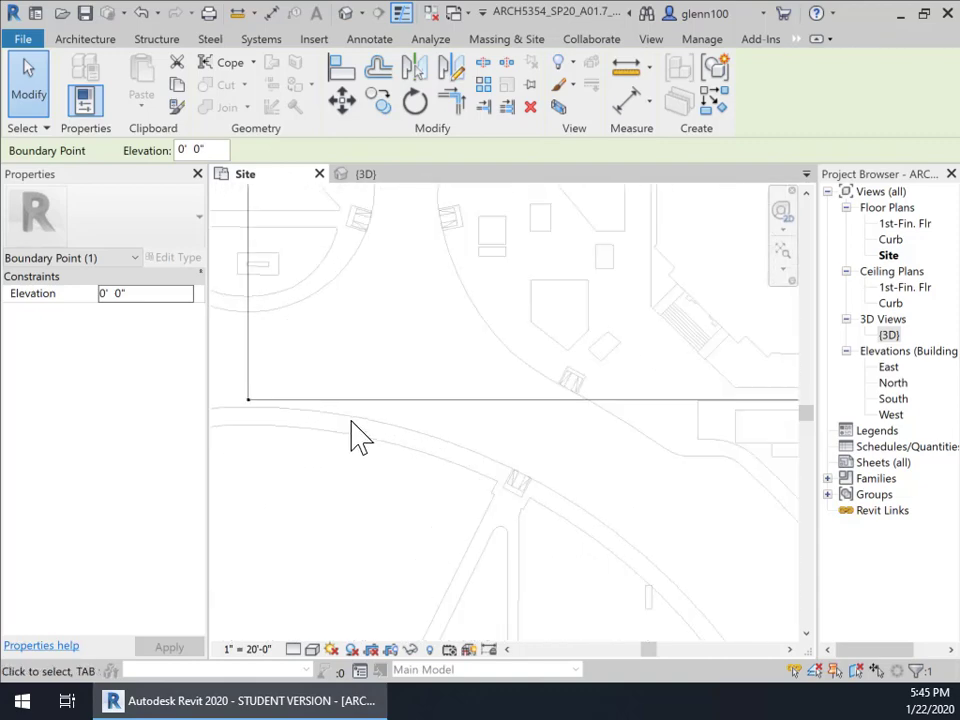
{"action": "scroll", "coordinate": [635, 430], "scroll_direction": "down", "scroll_amount": 2}
{"action": "scroll", "coordinate": [643, 350], "scroll_direction": "down", "scroll_amount": 1}
{"action": "middle_click_drag", "start_coordinate": [643, 300], "coordinate": [519, 469]}
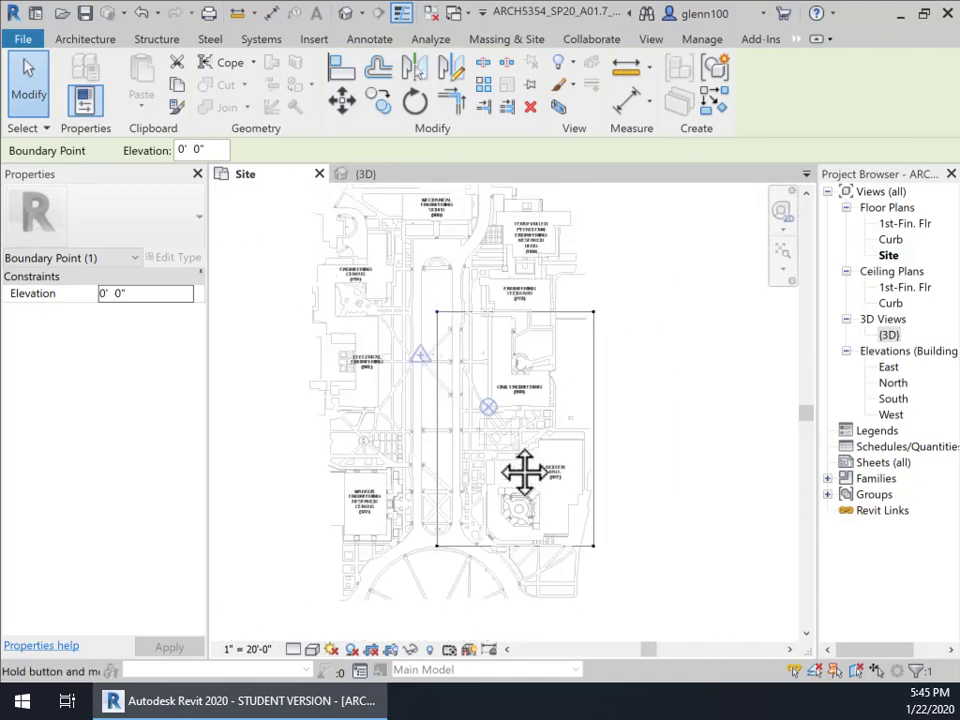
Finish the topography surface edit with the boundary points at the rectangle's corners
{"action": "left_click", "coordinate": [645, 354]}
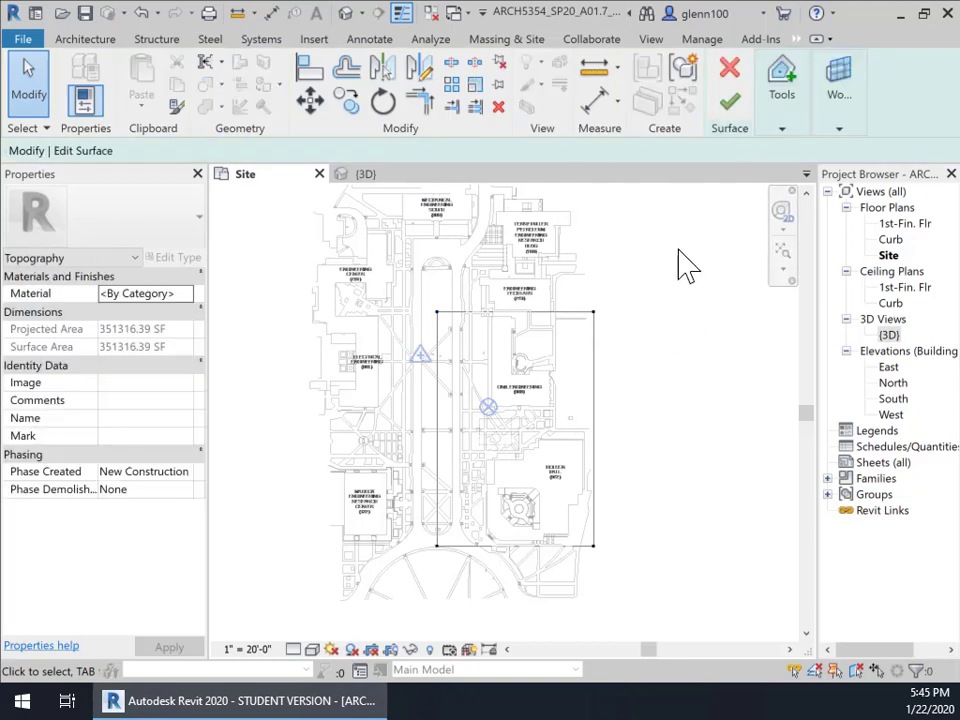
{"action": "left_click", "coordinate": [729, 101]}
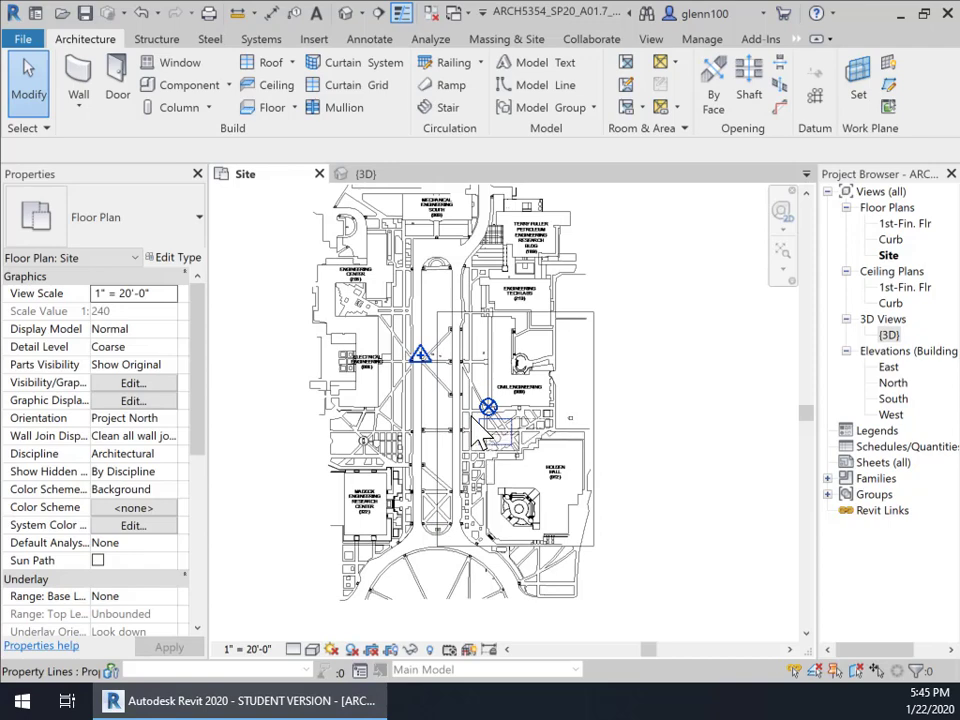
{"action": "scroll", "coordinate": [478, 430], "scroll_direction": "up", "scroll_amount": 3}
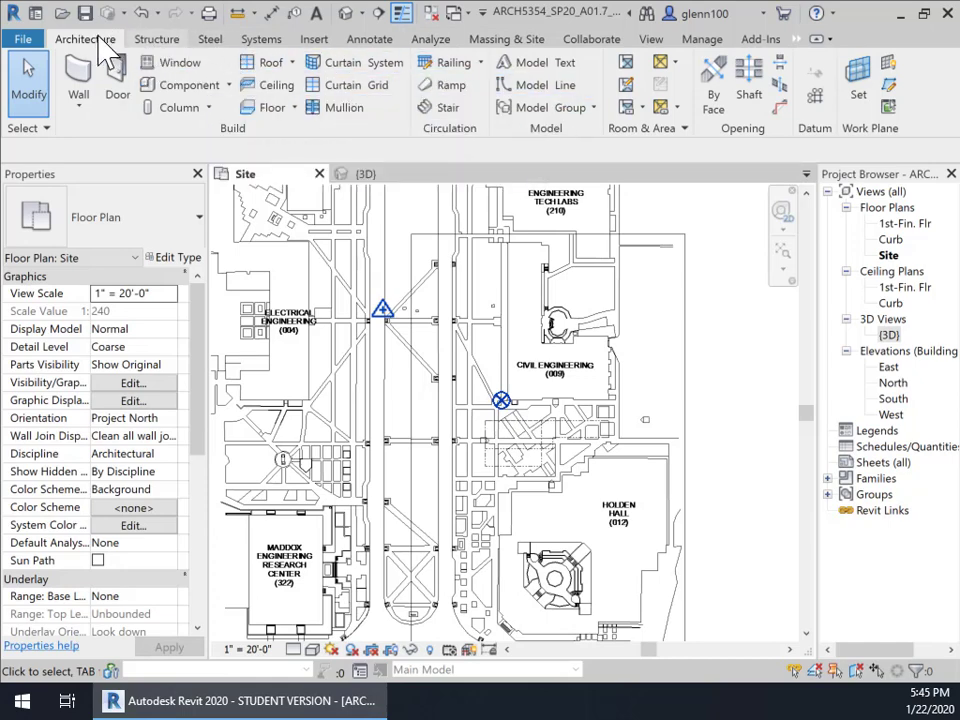
Examine the rectangle's lines against the imported campus drawing in the 3D view, and return to the Site plan
{"action": "left_click", "coordinate": [375, 42]}
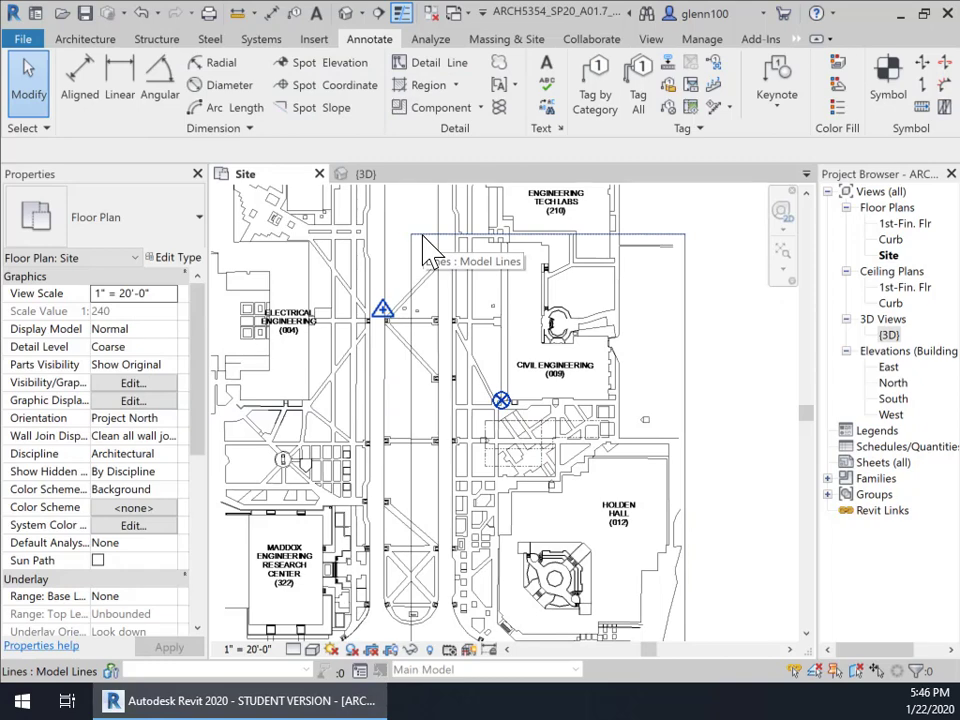
{"action": "left_click", "coordinate": [376, 176]}
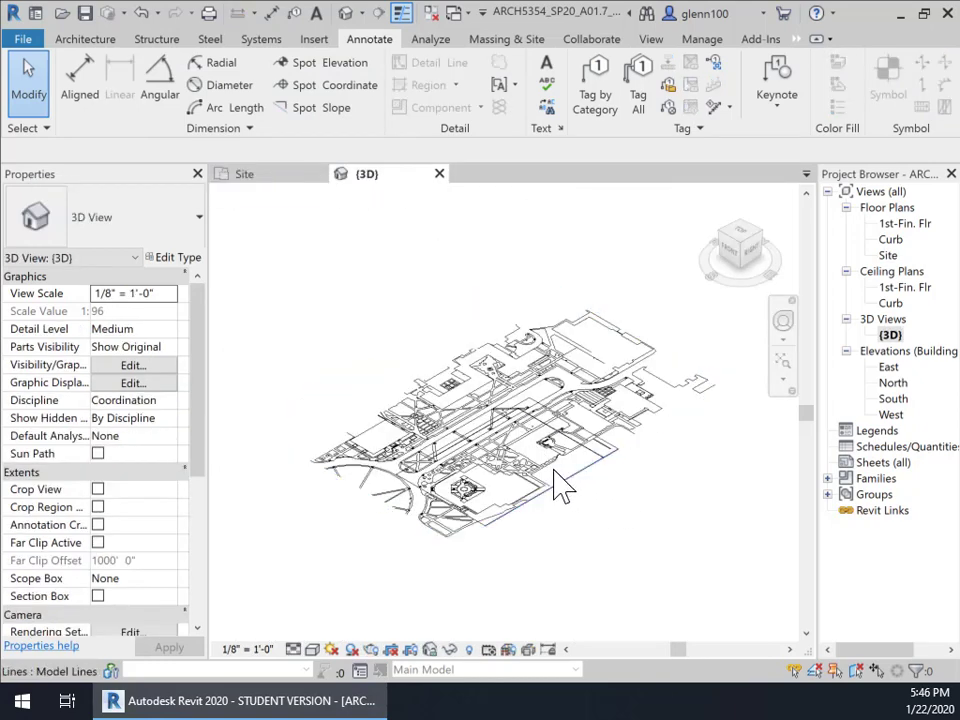
{"action": "scroll", "coordinate": [567, 480], "scroll_direction": "up", "scroll_amount": 5}
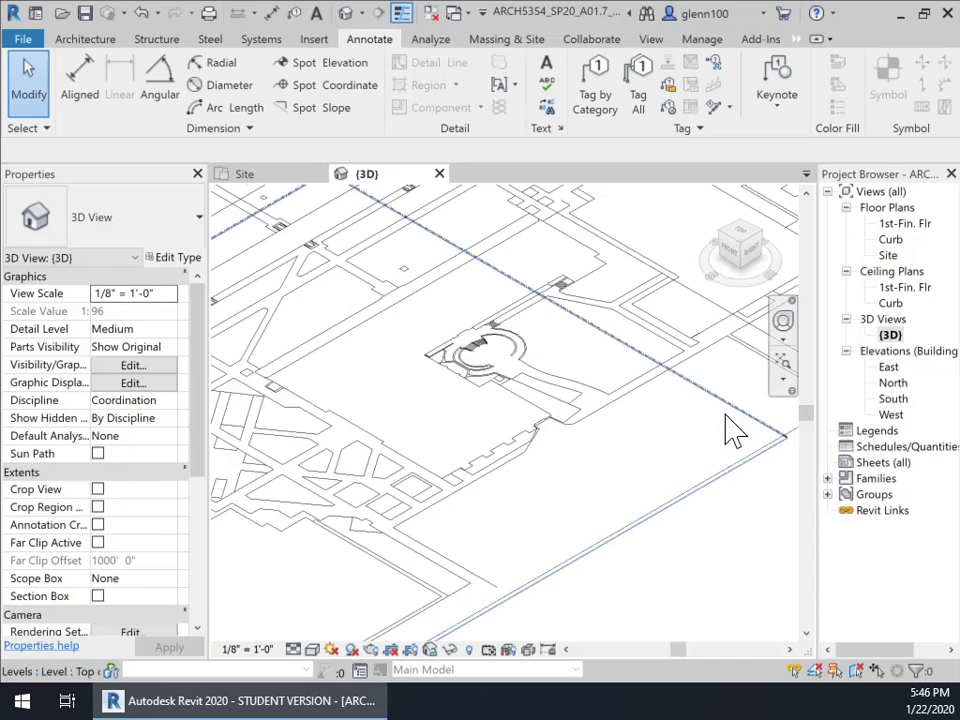
{"action": "scroll", "coordinate": [643, 490], "scroll_direction": "down", "scroll_amount": 6}
{"action": "middle_click_drag", "start_coordinate": [643, 482], "coordinate": [649, 429]}
{"action": "scroll", "coordinate": [649, 429], "scroll_direction": "up", "scroll_amount": 1}
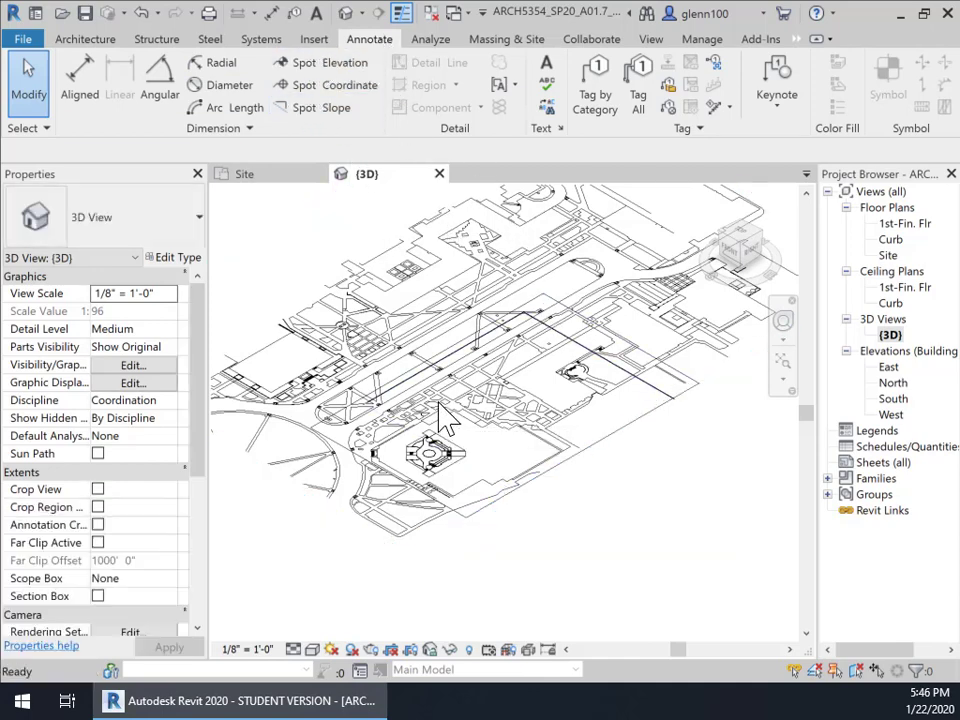
{"action": "left_click", "coordinate": [264, 177]}
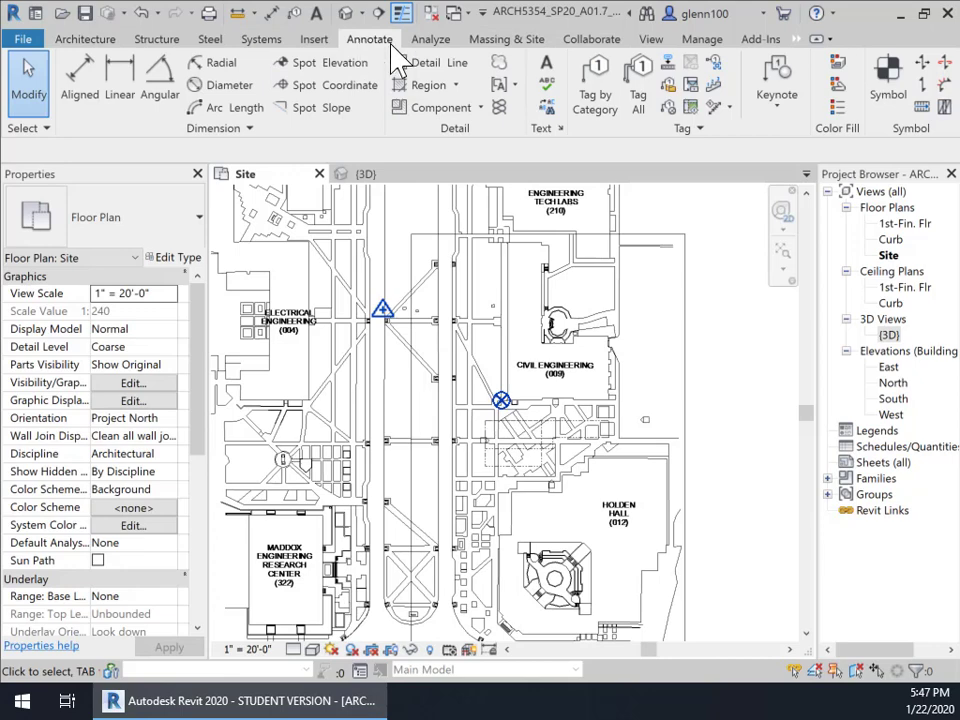
Try tracing the mall's east edge line with a Medium Red detail line using Pick Lines, and undo it
{"action": "left_click", "coordinate": [437, 62]}
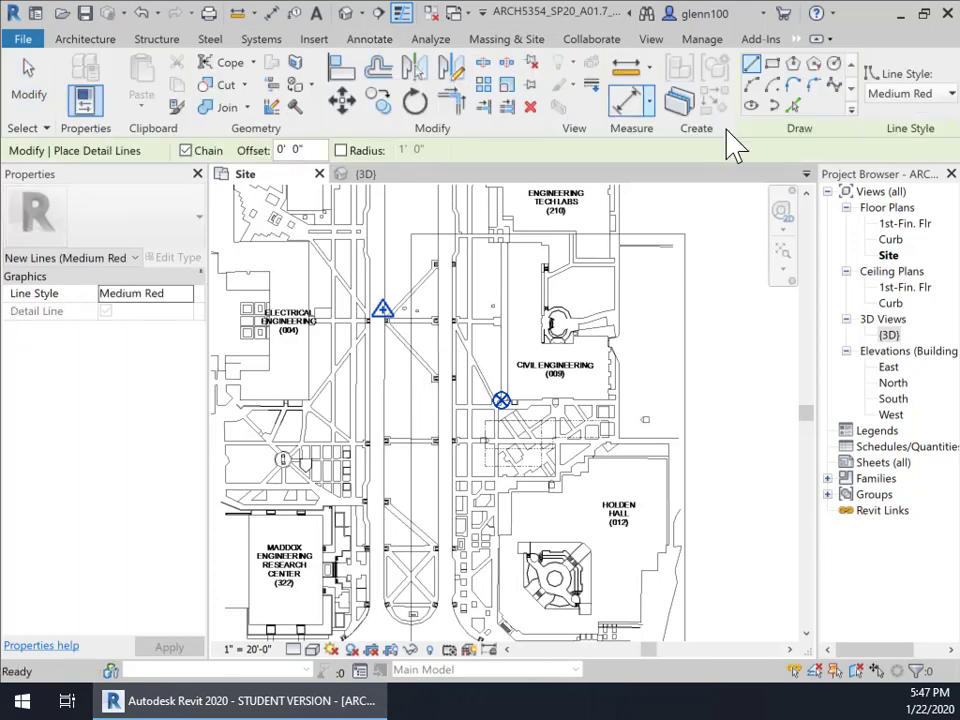
{"action": "left_click", "coordinate": [795, 106]}
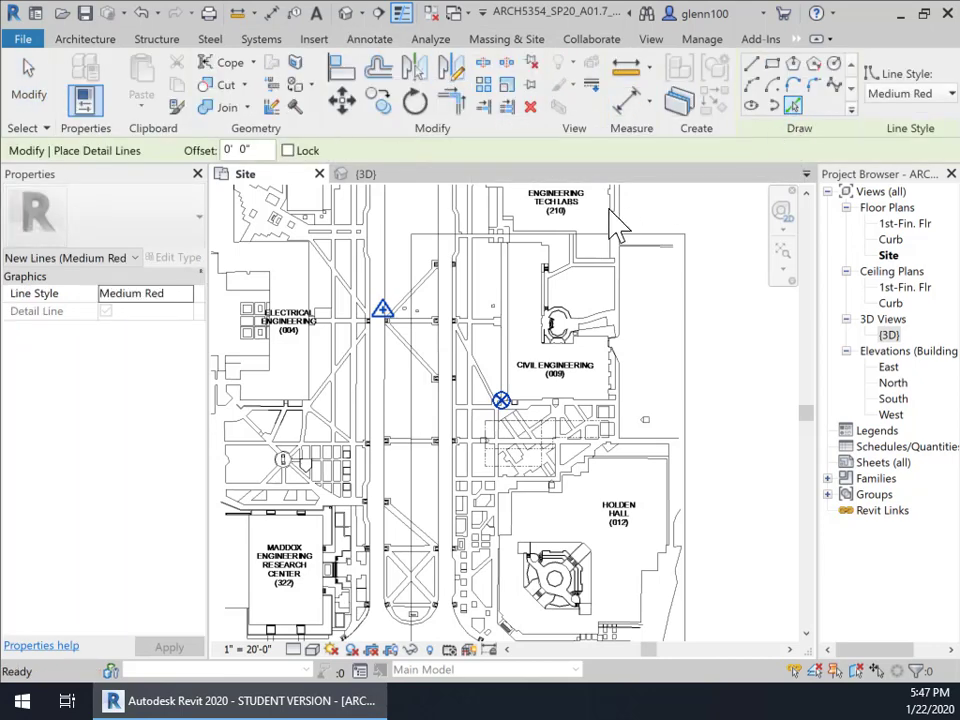
{"action": "left_click", "coordinate": [437, 222]}
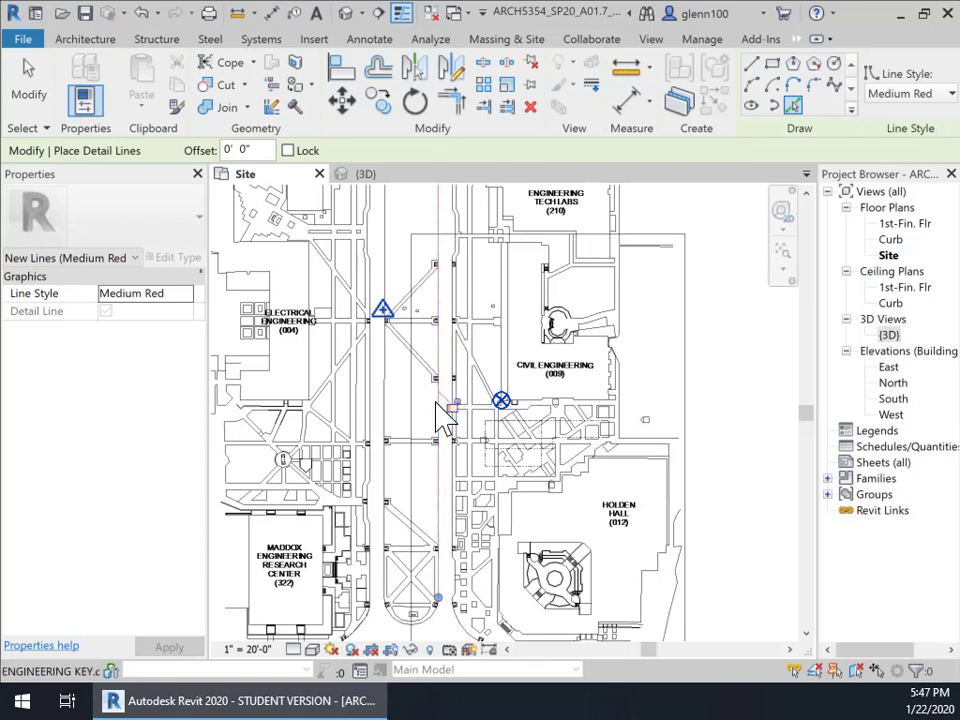
{"action": "key", "text": "Escape"}
{"action": "key", "text": "Escape"}
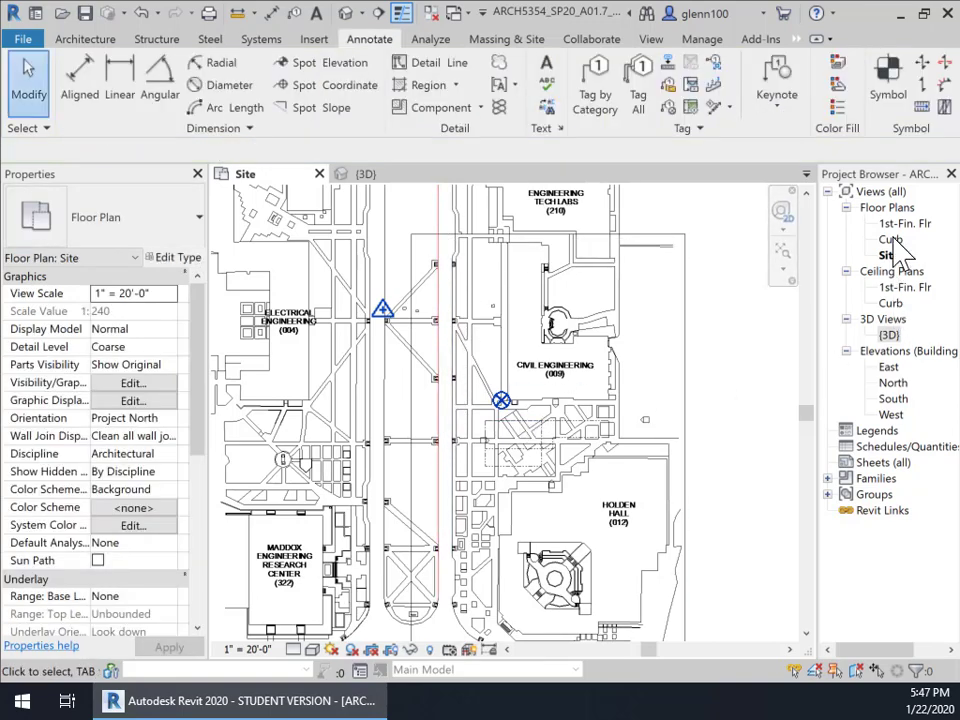
{"action": "left_click", "coordinate": [147, 11]}
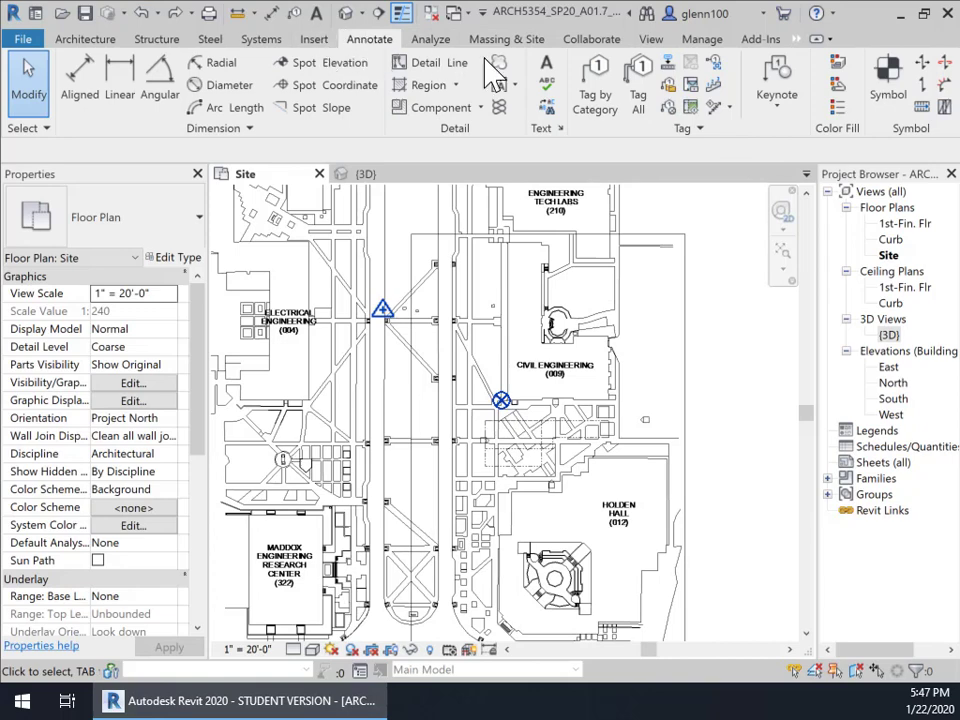
Check which line styles are available for detail lines
{"action": "left_click", "coordinate": [448, 66]}
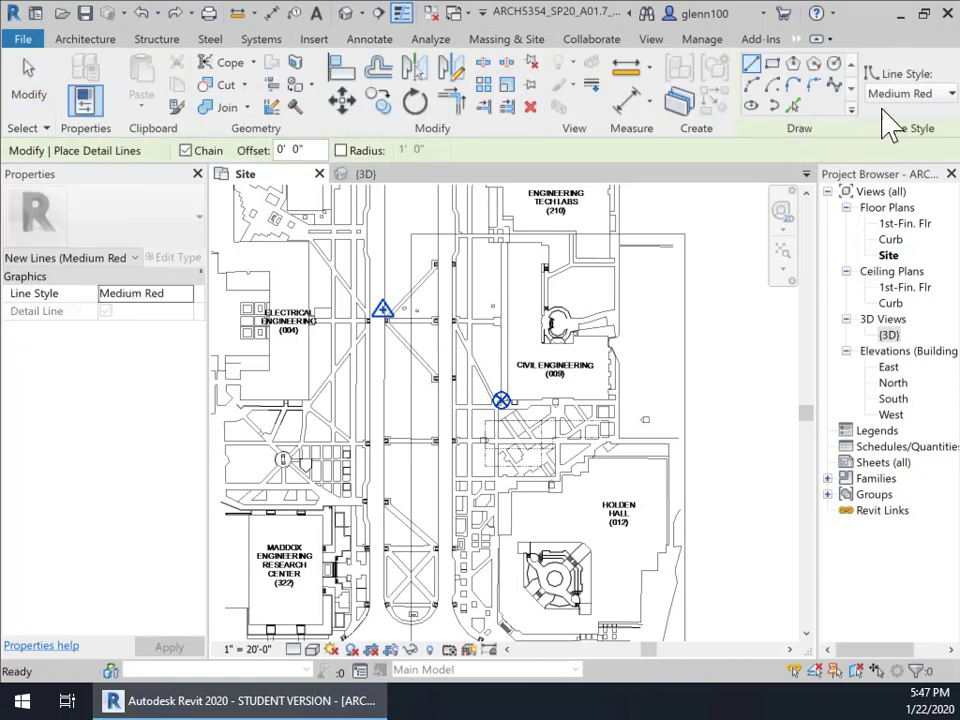
{"action": "left_click", "coordinate": [910, 94]}
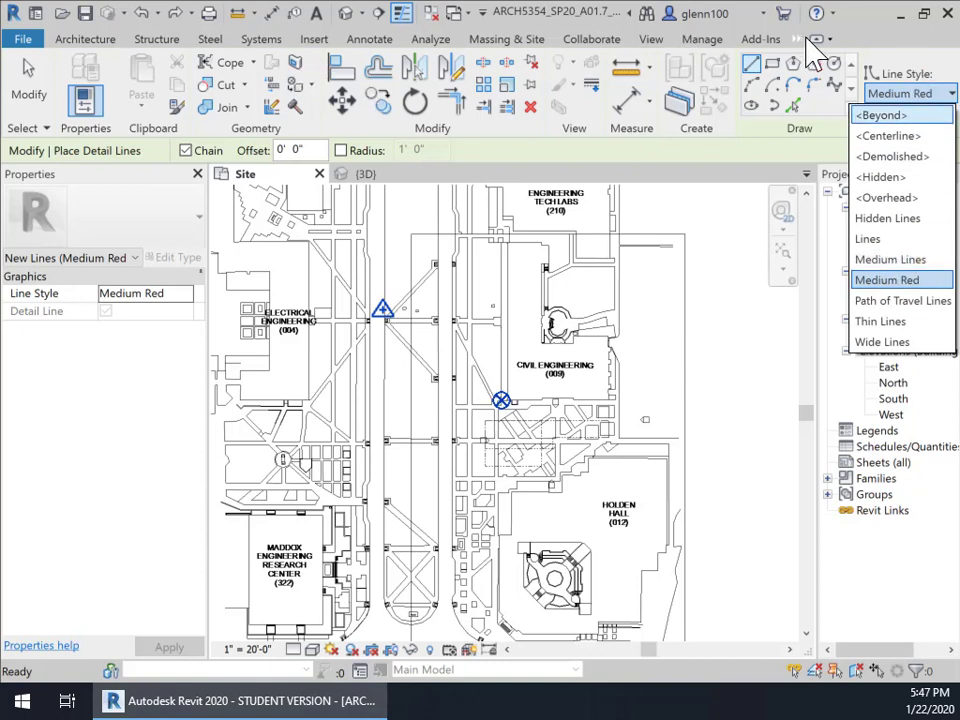
{"action": "left_click", "coordinate": [873, 40]}
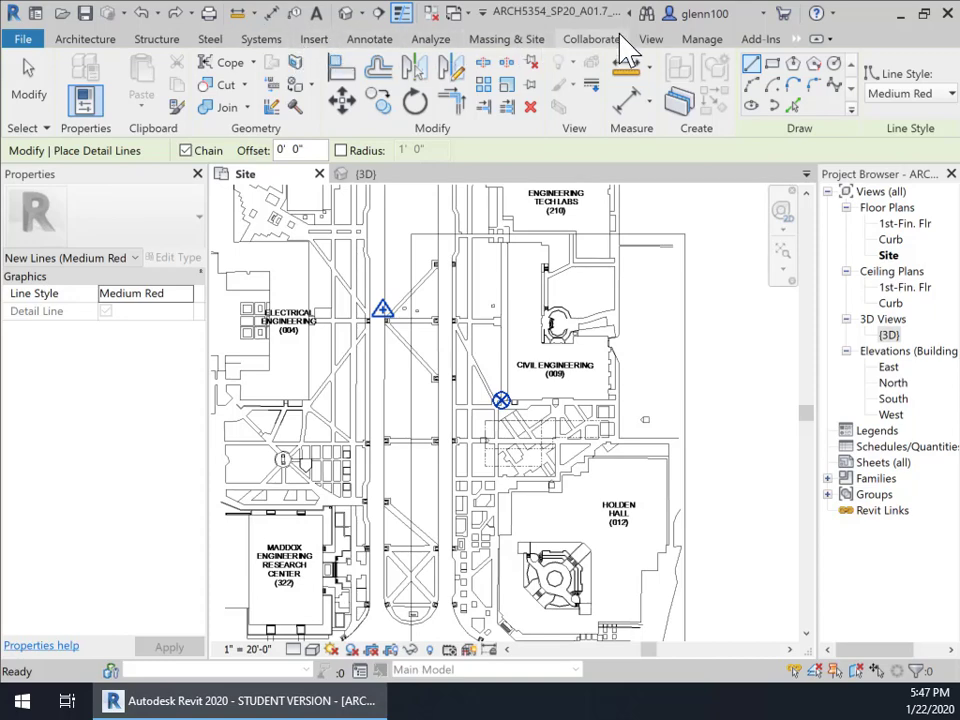
Open the project's Line Styles settings and show the Lines subcategories with their full names readable
{"action": "left_click", "coordinate": [703, 42]}
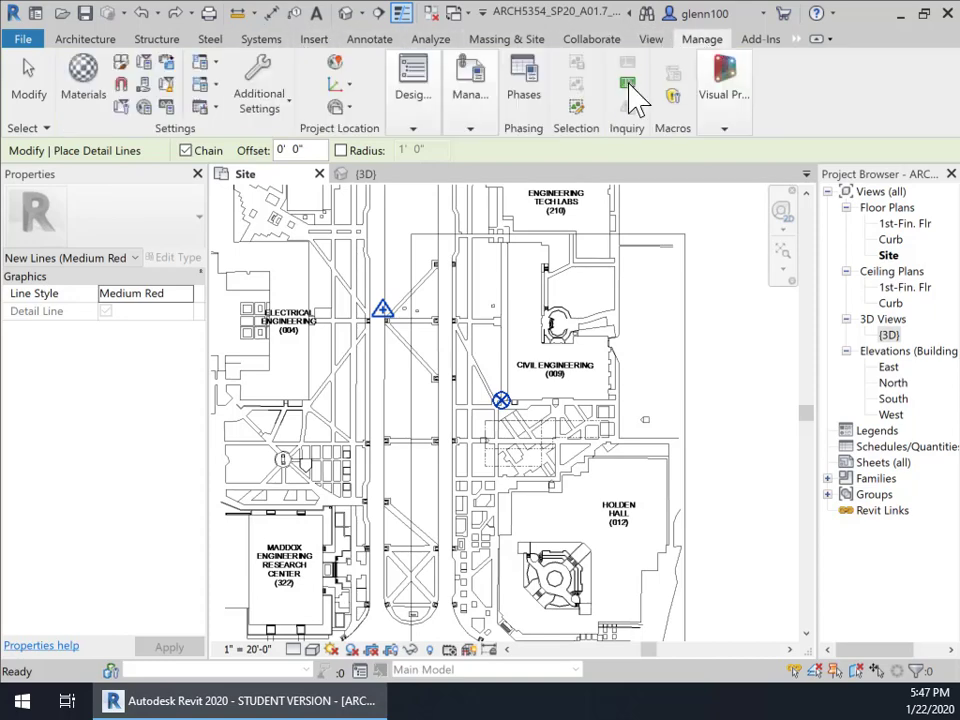
{"action": "left_click", "coordinate": [283, 110]}
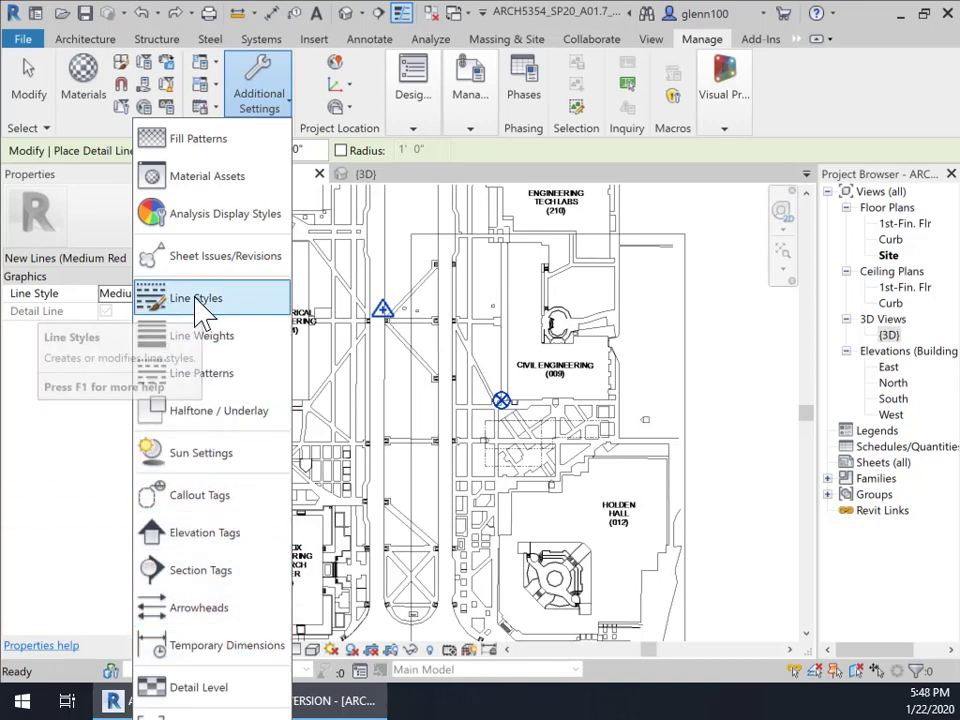
{"action": "left_click", "coordinate": [196, 306]}
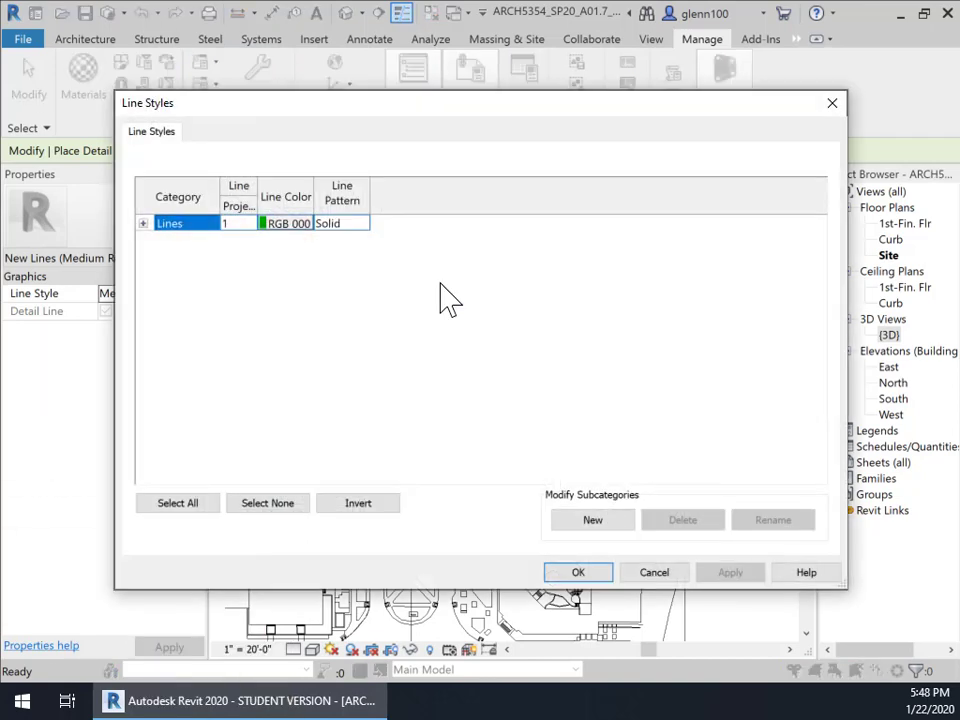
{"action": "left_click", "coordinate": [143, 224]}
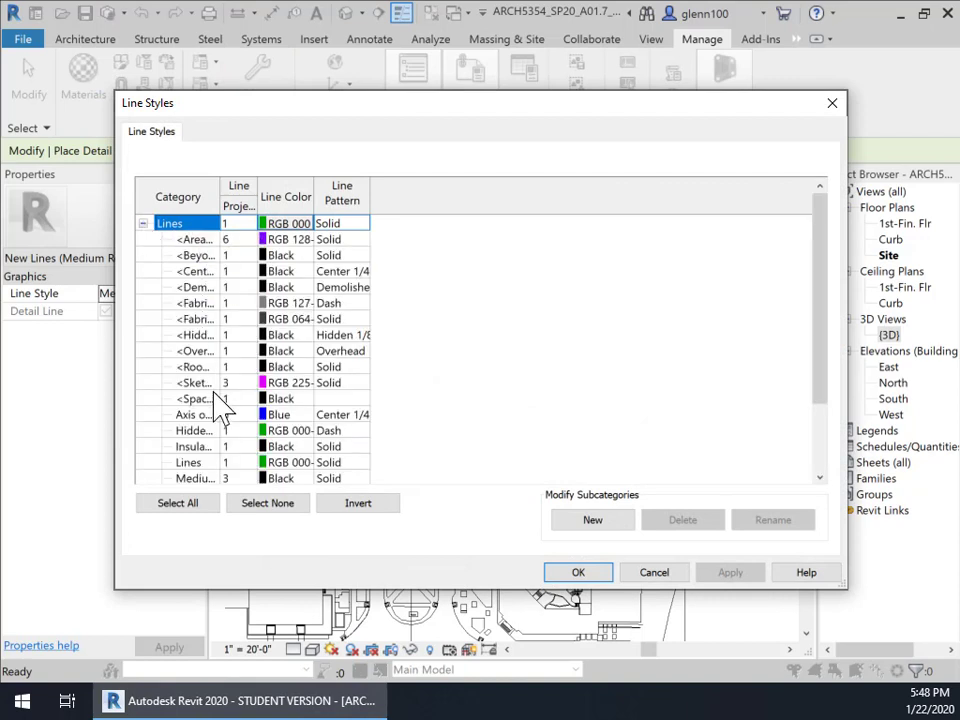
{"action": "left_click_drag", "start_coordinate": [220, 203], "coordinate": [397, 191]}
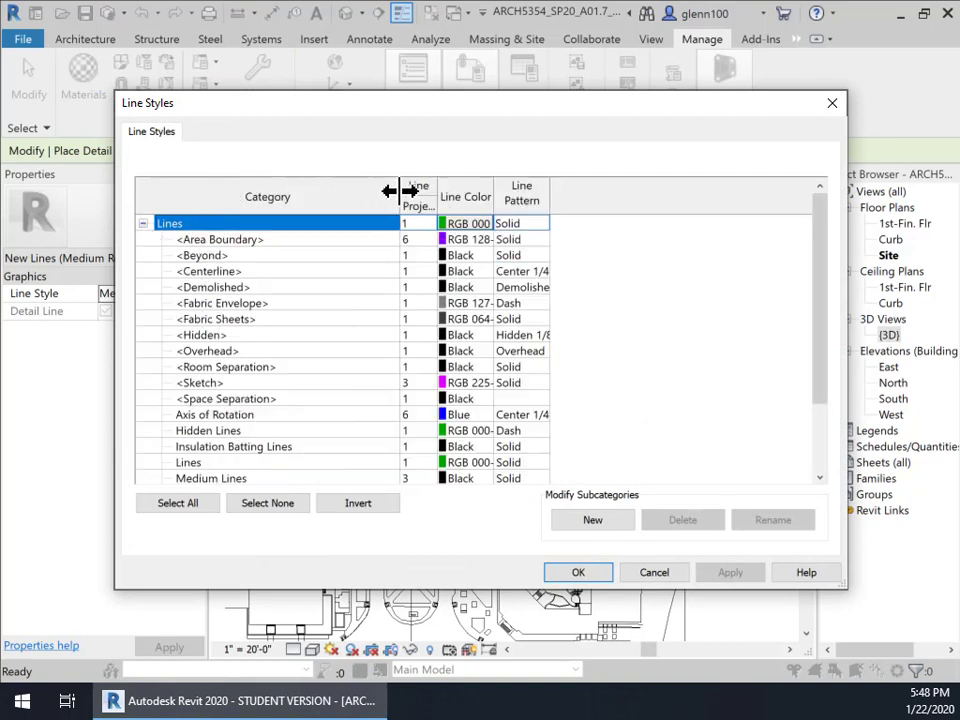
{"action": "scroll", "coordinate": [285, 453], "scroll_direction": "down", "scroll_amount": 1}
{"action": "scroll", "coordinate": [290, 455], "scroll_direction": "down", "scroll_amount": 1}
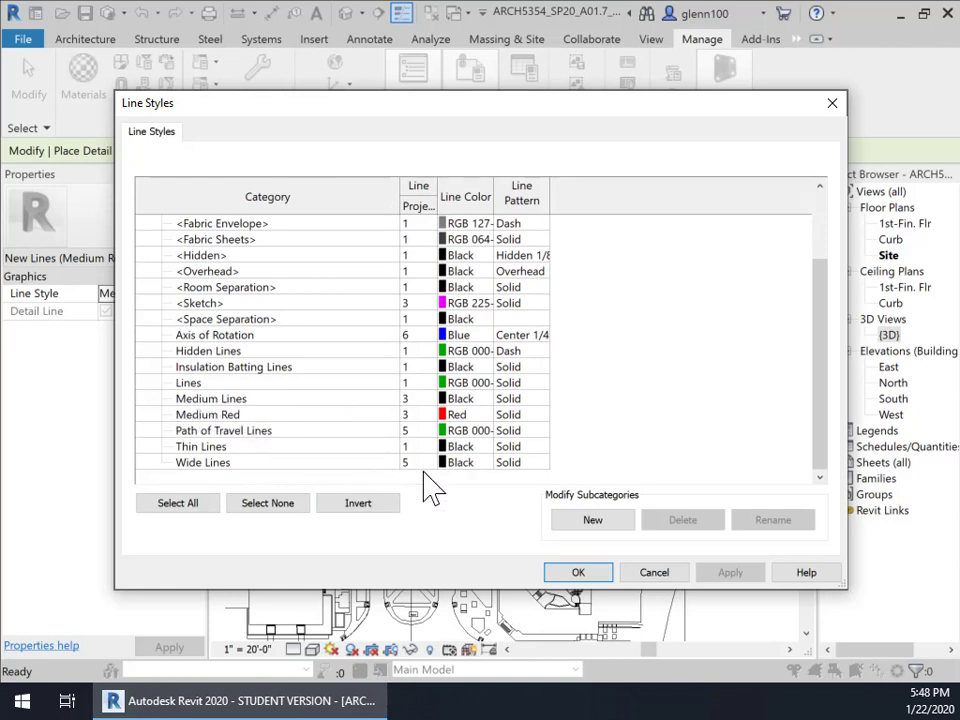
Create a Lines subcategory named Medium Green and set its line color to Green
{"action": "left_click", "coordinate": [590, 520]}
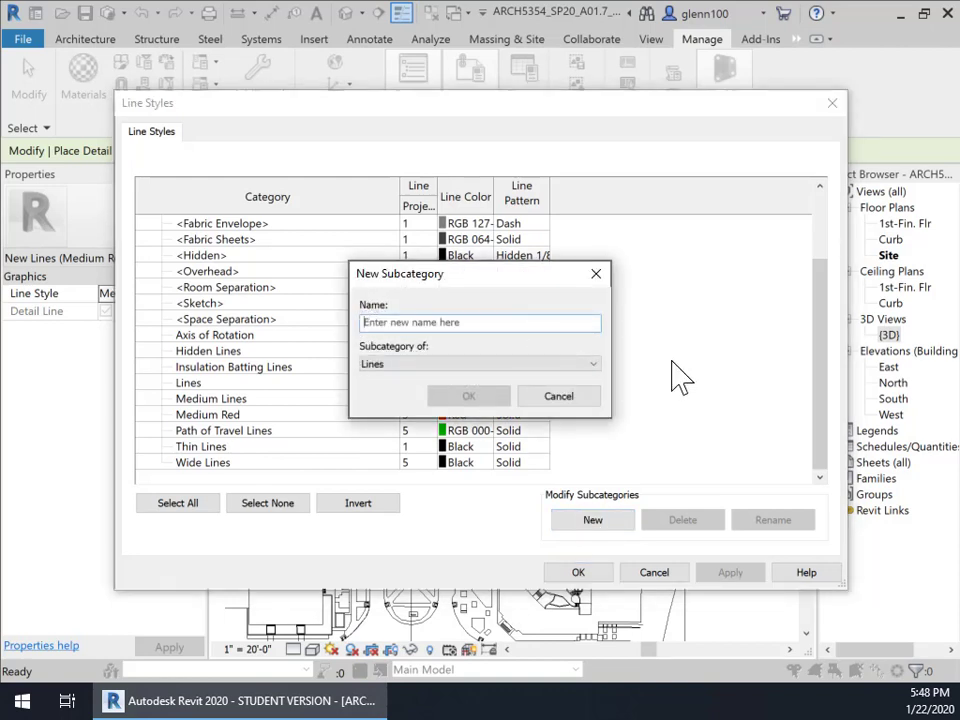
{"action": "type", "text": "Medium Green"}
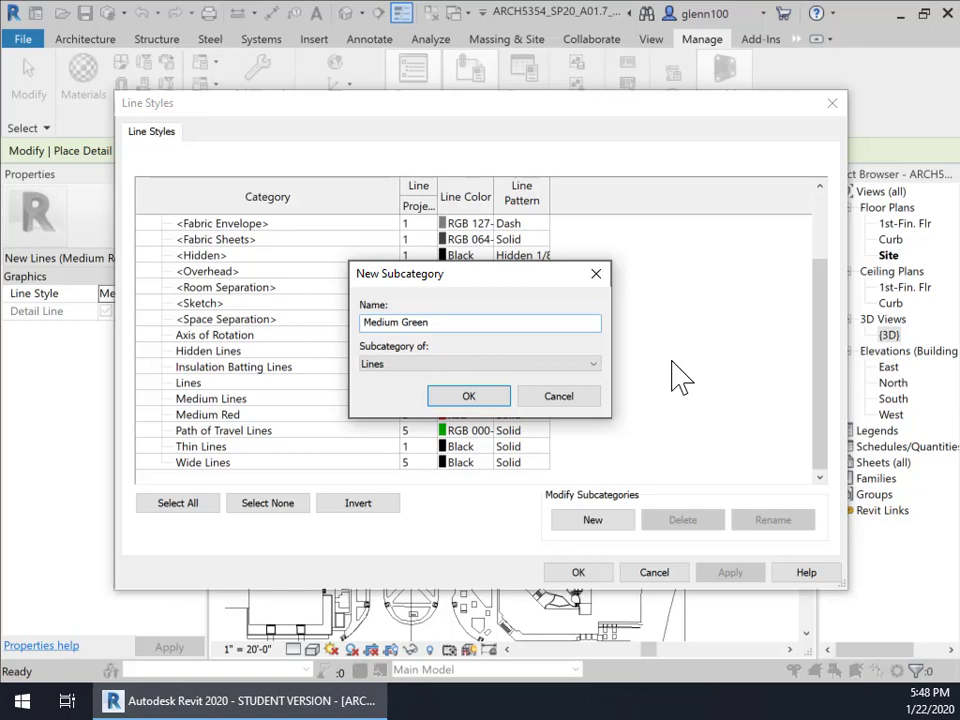
{"action": "left_click", "coordinate": [476, 399]}
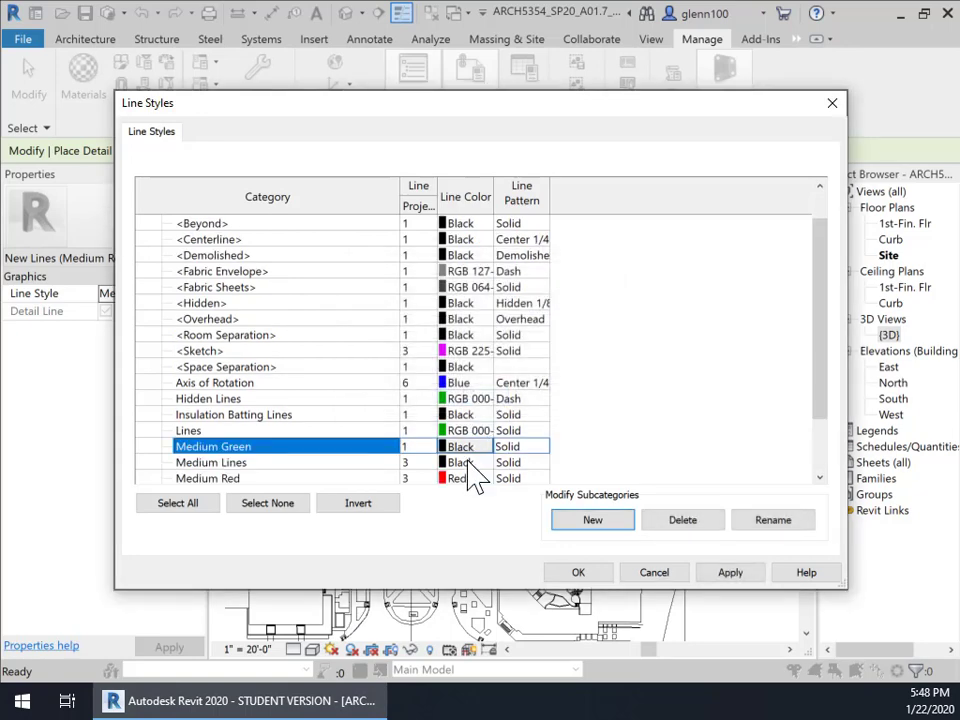
{"action": "left_click", "coordinate": [458, 446]}
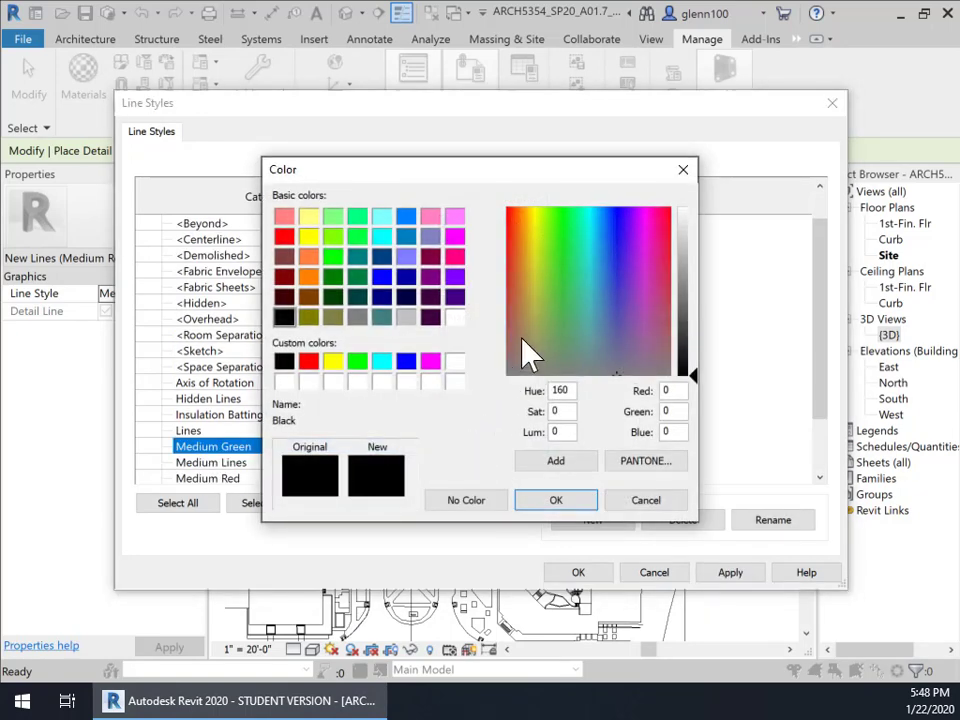
{"action": "left_click", "coordinate": [357, 362]}
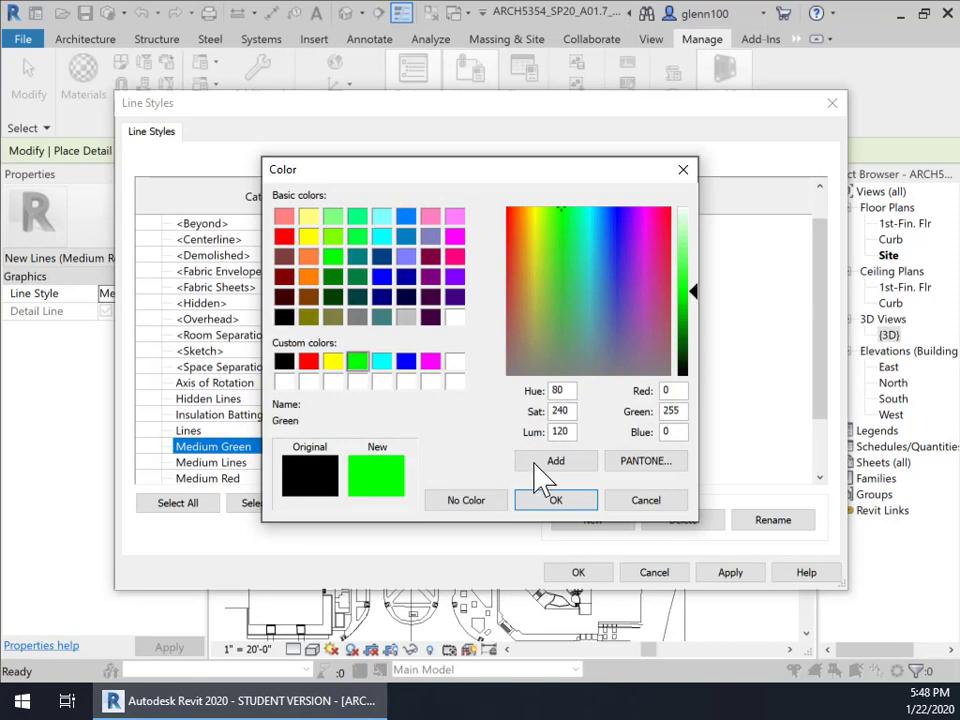
{"action": "left_click", "coordinate": [562, 506]}
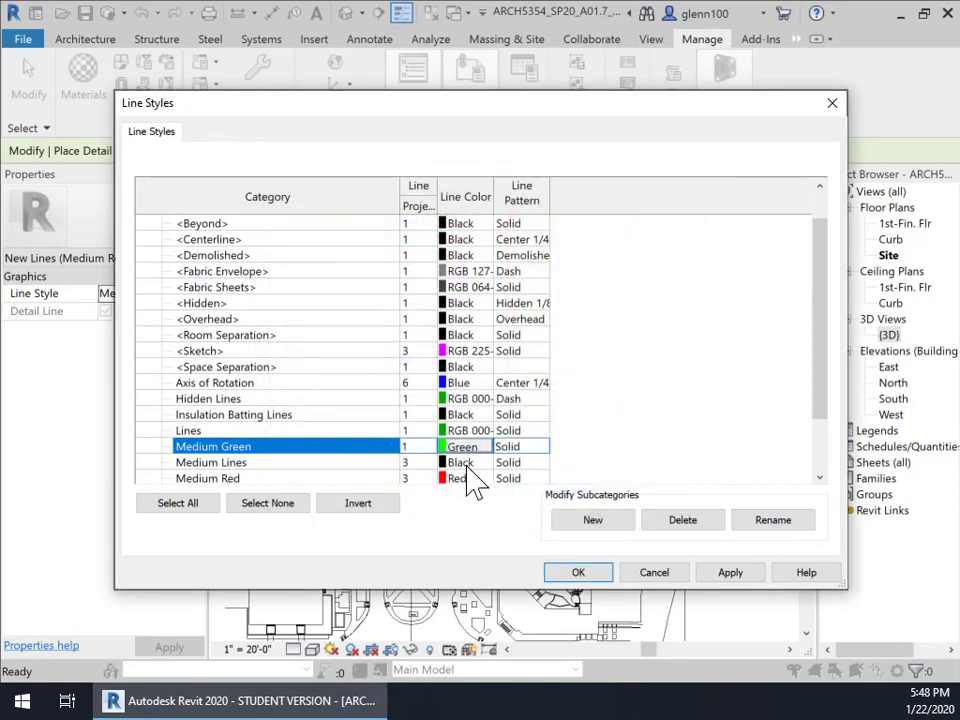
Set the Medium Green style's projection line weight to 3 and apply the line style settings
{"action": "left_click", "coordinate": [429, 447]}
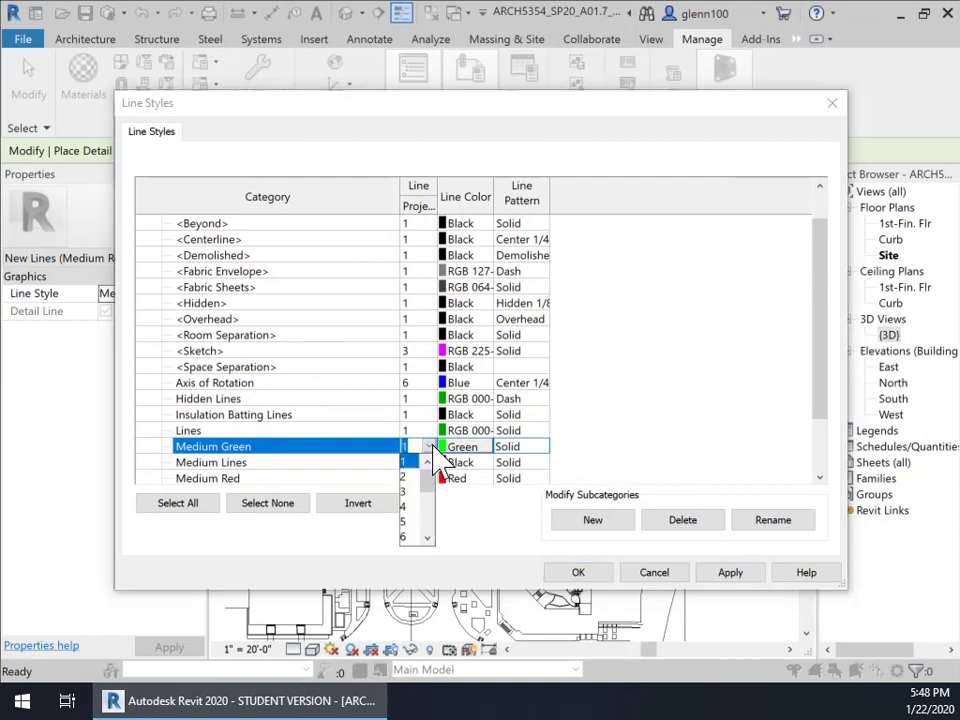
{"action": "left_click", "coordinate": [399, 494]}
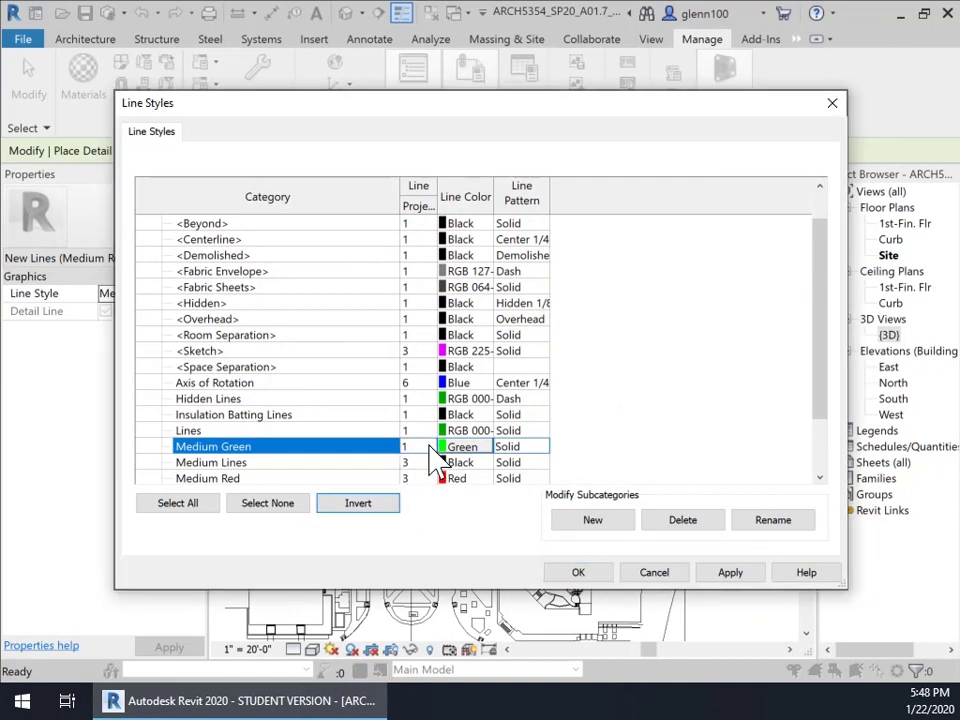
{"action": "left_click", "coordinate": [428, 447]}
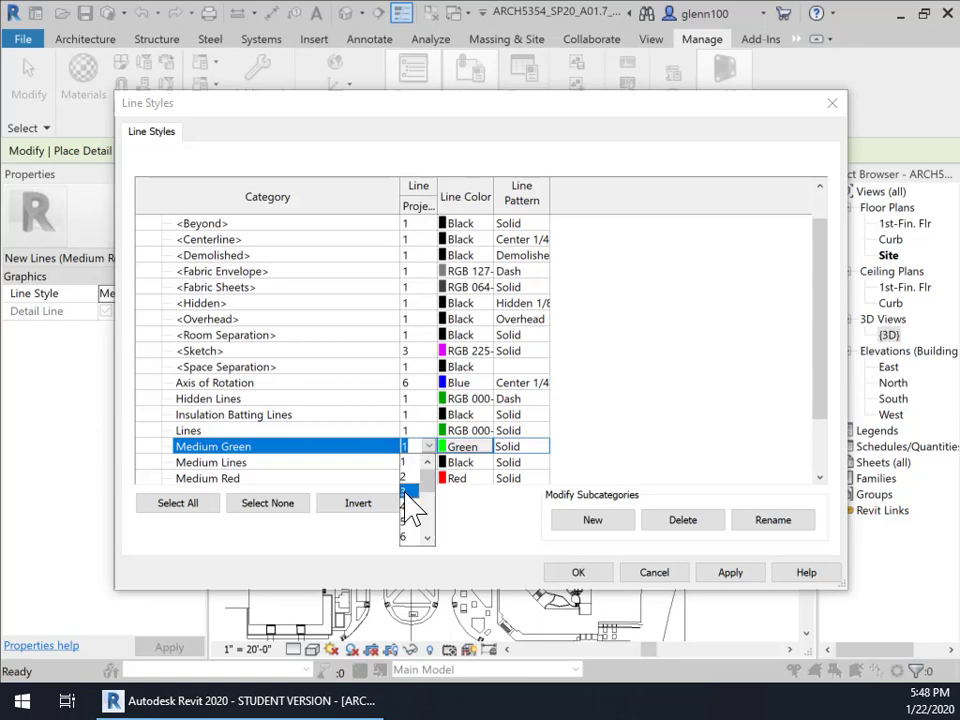
{"action": "left_click", "coordinate": [406, 491]}
{"action": "left_click", "coordinate": [735, 576]}
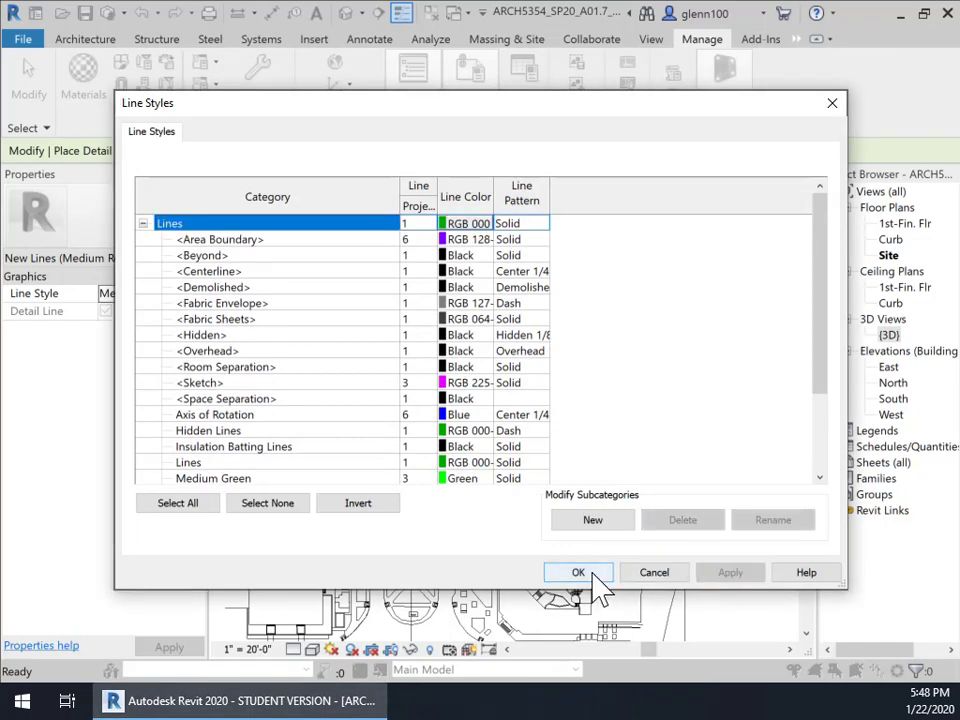
{"action": "left_click", "coordinate": [592, 572]}
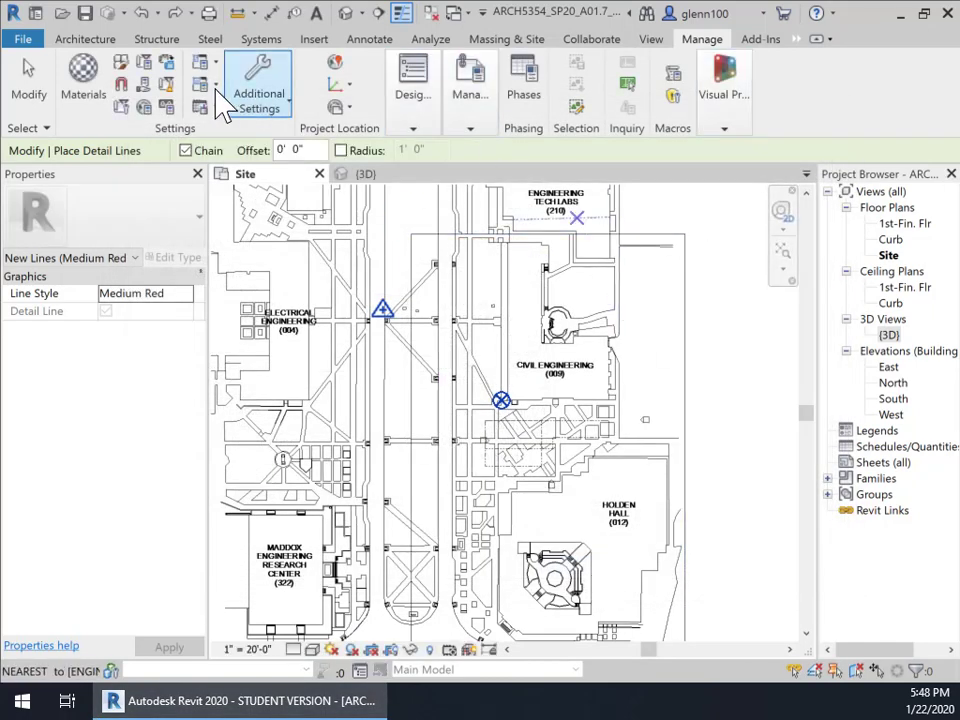
{"action": "left_click", "coordinate": [368, 42]}
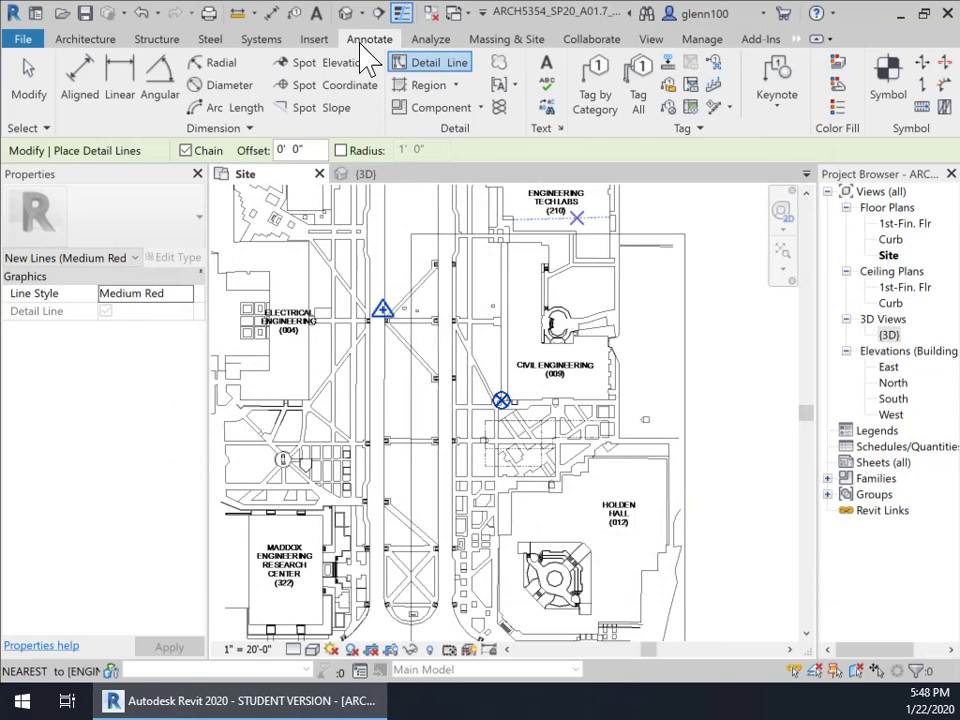
{"action": "left_click", "coordinate": [436, 88]}
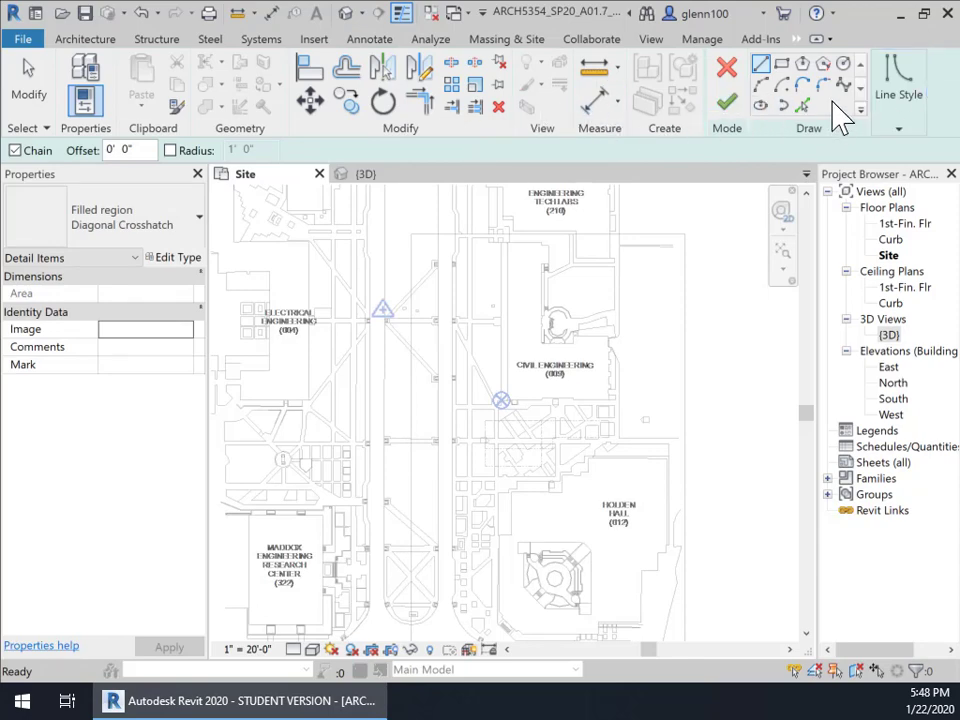
{"action": "left_click", "coordinate": [727, 67]}
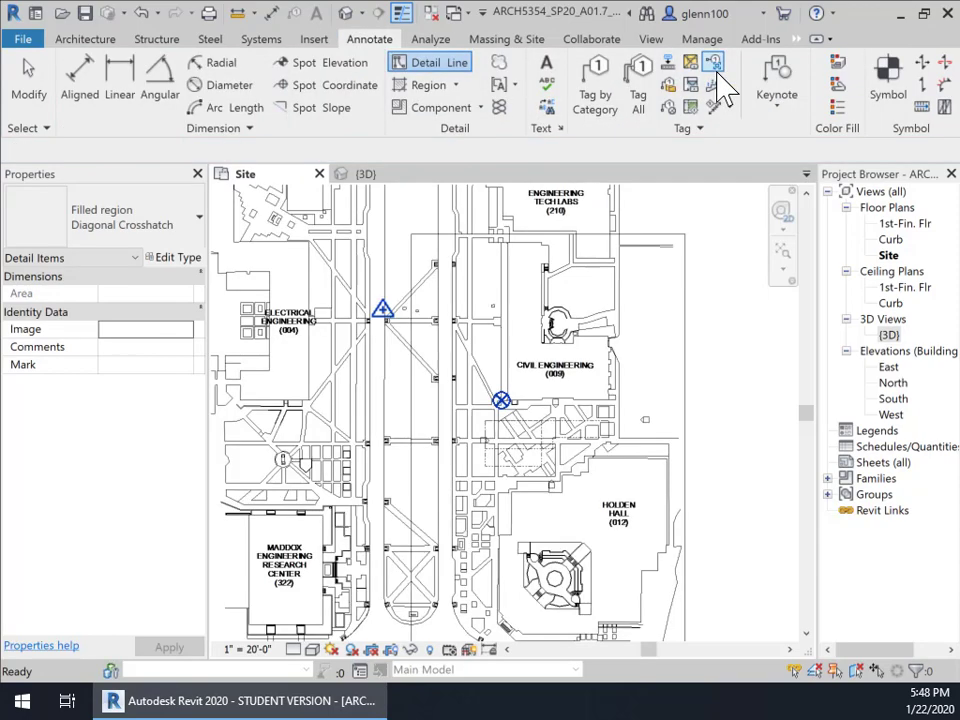
Trace the mall's east edge line and rounded south end with Medium Red detail lines using Pick Lines
{"action": "left_click", "coordinate": [428, 66]}
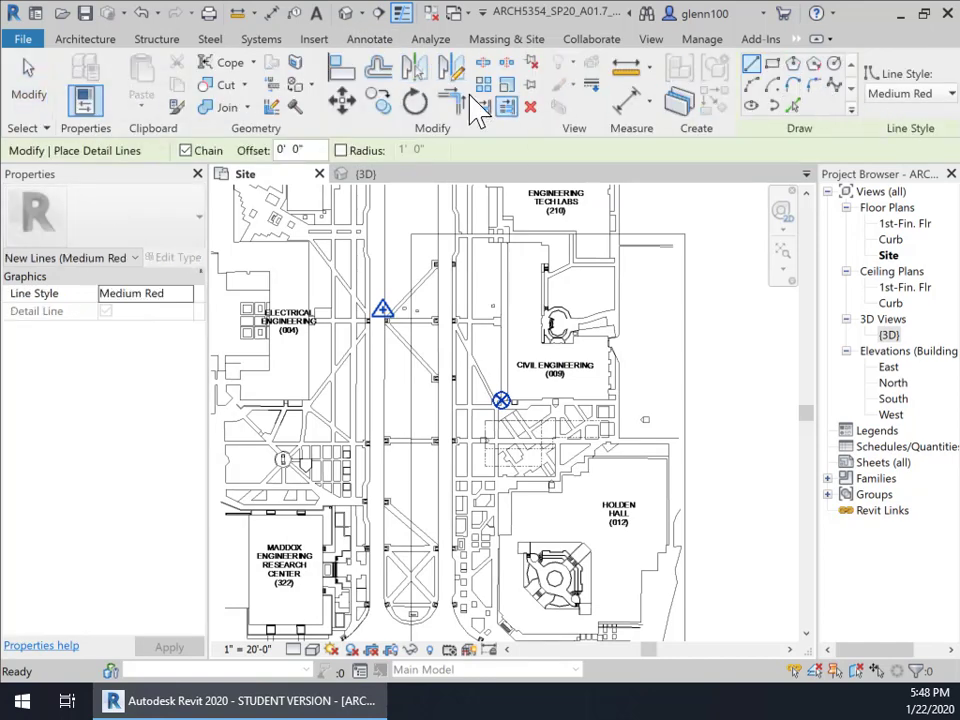
{"action": "left_click", "coordinate": [920, 92]}
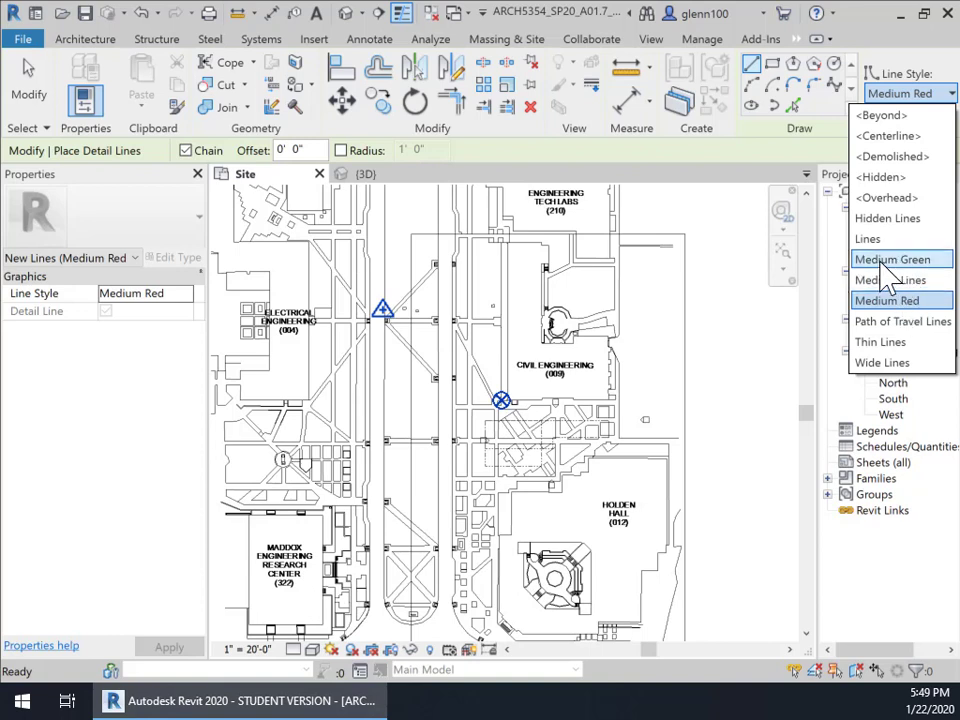
{"action": "left_click", "coordinate": [899, 303]}
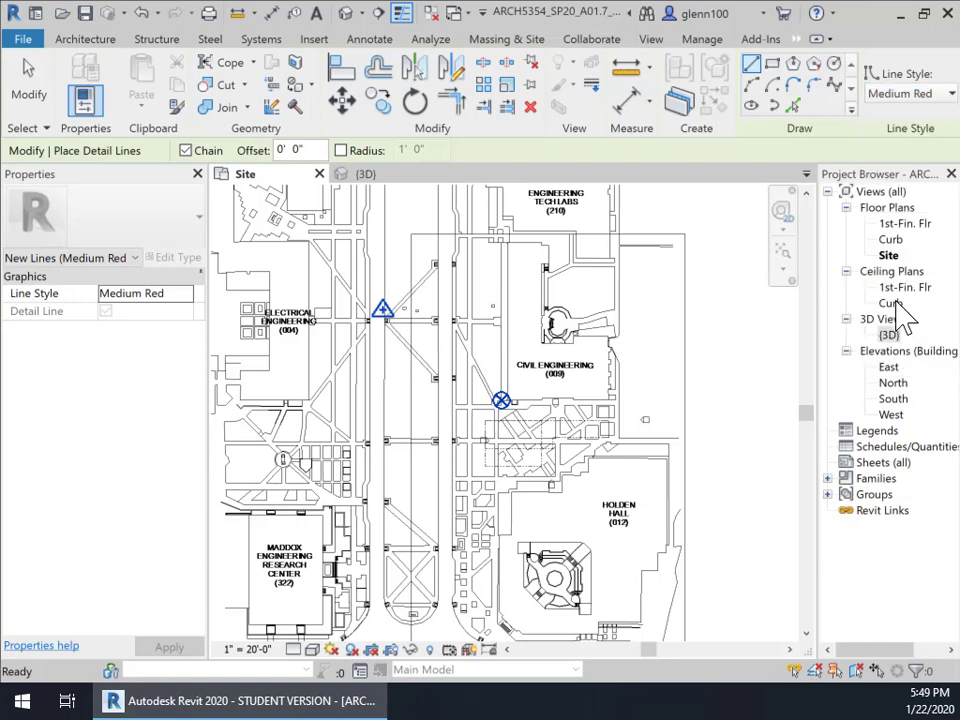
{"action": "scroll", "coordinate": [460, 340], "scroll_direction": "up", "scroll_amount": 1}
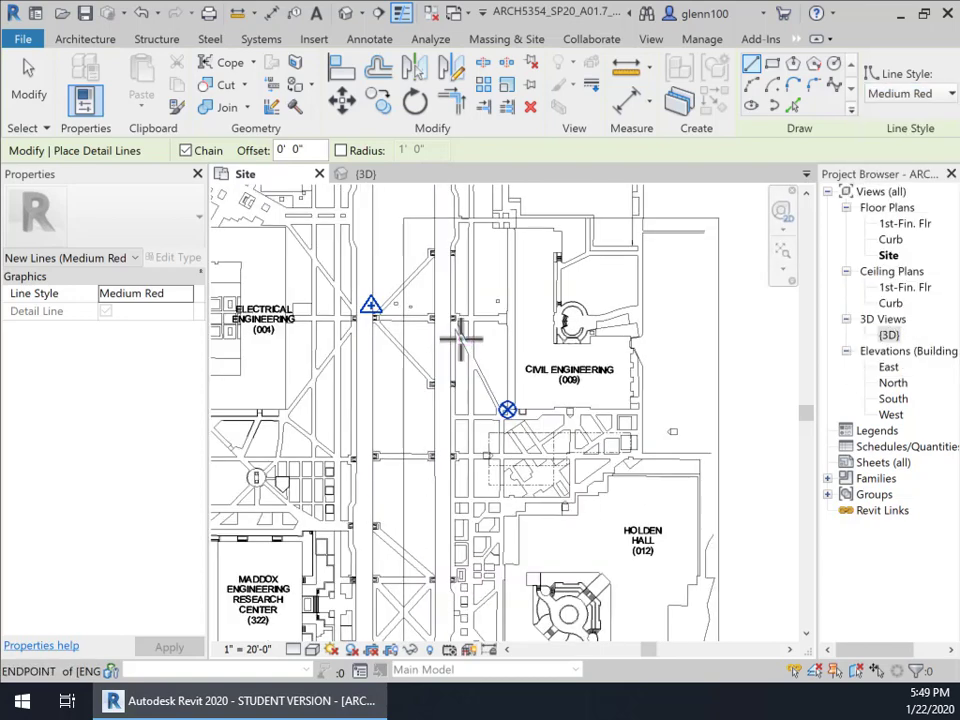
{"action": "scroll", "coordinate": [460, 340], "scroll_direction": "down", "scroll_amount": 2}
{"action": "left_click", "coordinate": [794, 107]}
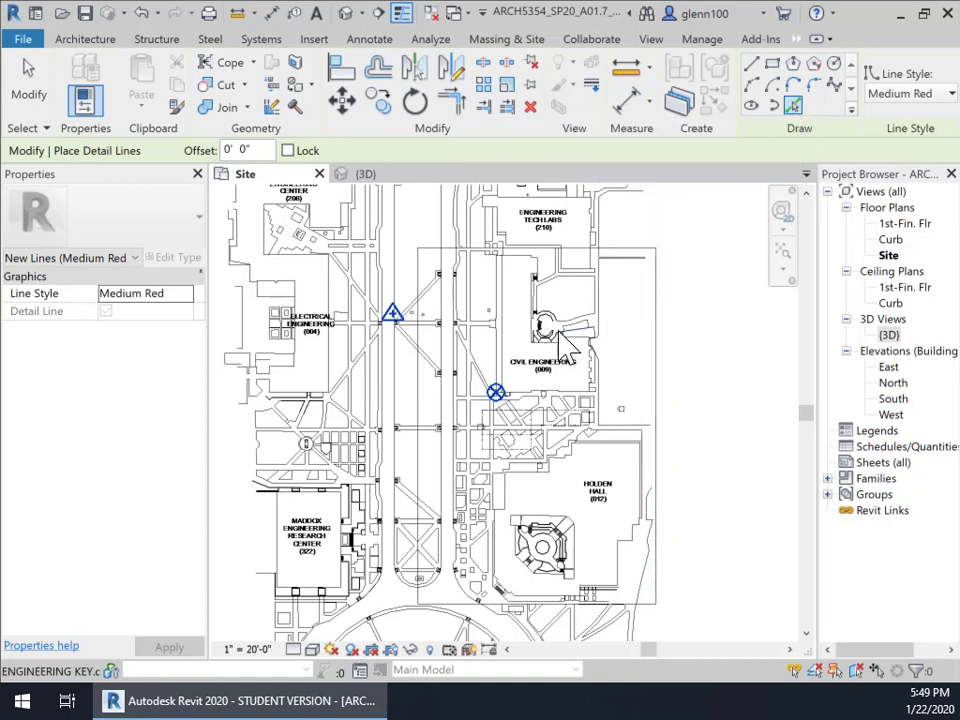
{"action": "left_click", "coordinate": [437, 276]}
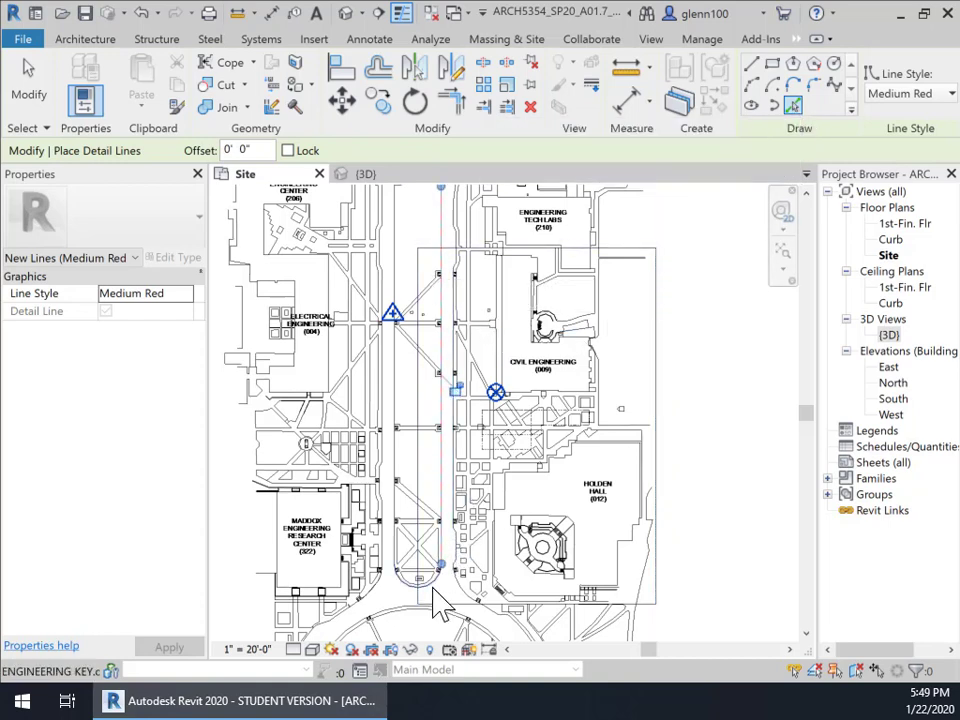
{"action": "left_click", "coordinate": [434, 589]}
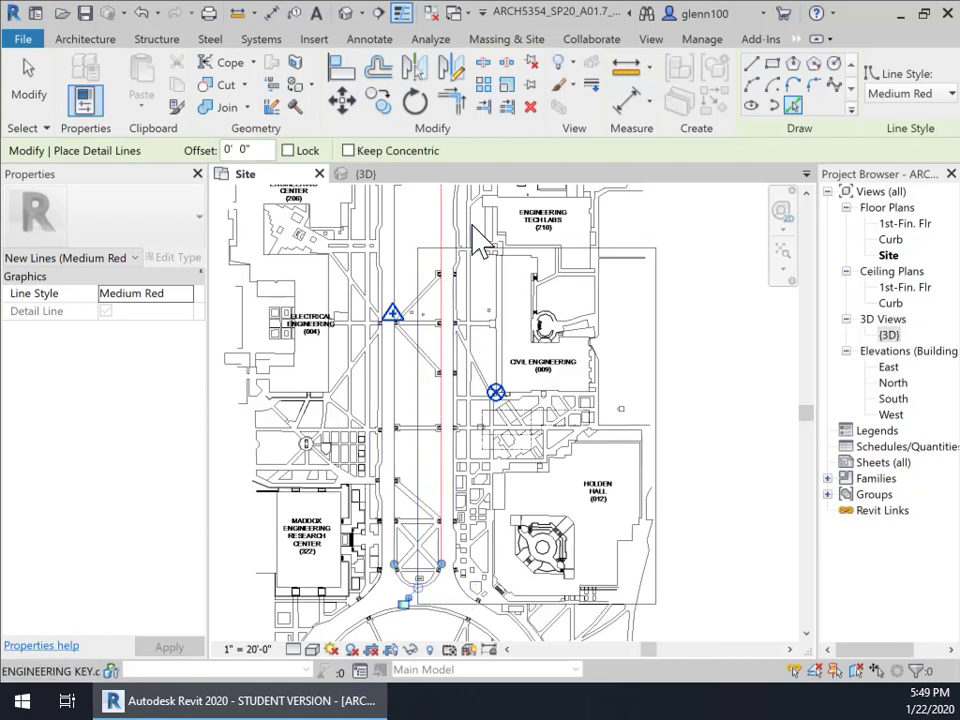
Trace the east drive's outer curb line north of its bend, at the rectangle's north edge, with a Medium Red detail line
{"action": "scroll", "coordinate": [480, 325], "scroll_direction": "up", "scroll_amount": 1}
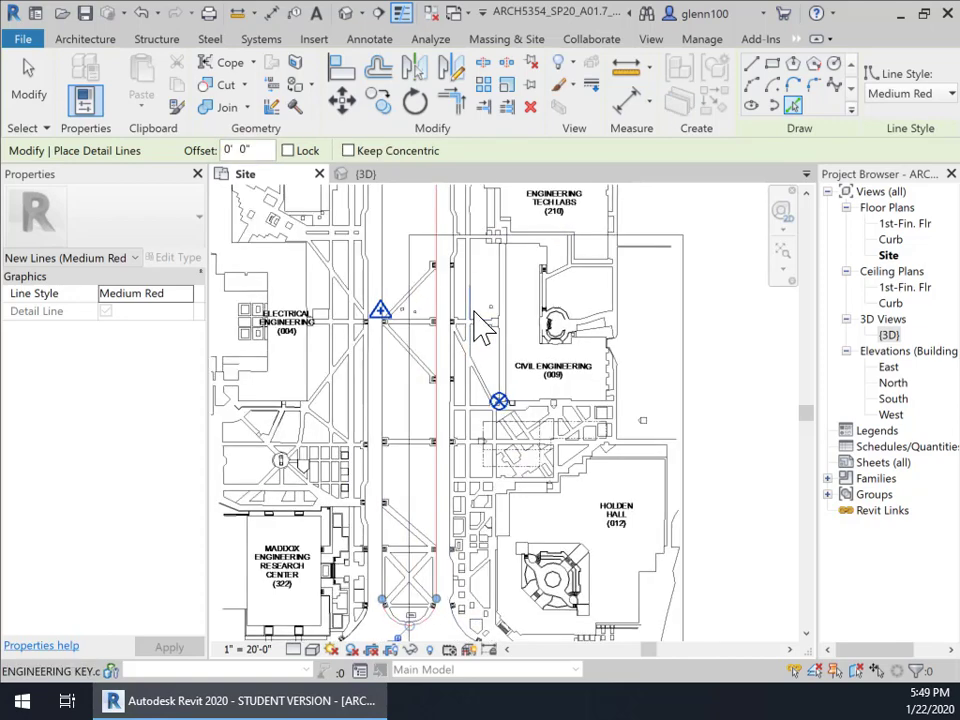
{"action": "scroll", "coordinate": [480, 325], "scroll_direction": "up", "scroll_amount": 1}
{"action": "middle_click_drag", "start_coordinate": [499, 313], "coordinate": [516, 529]}
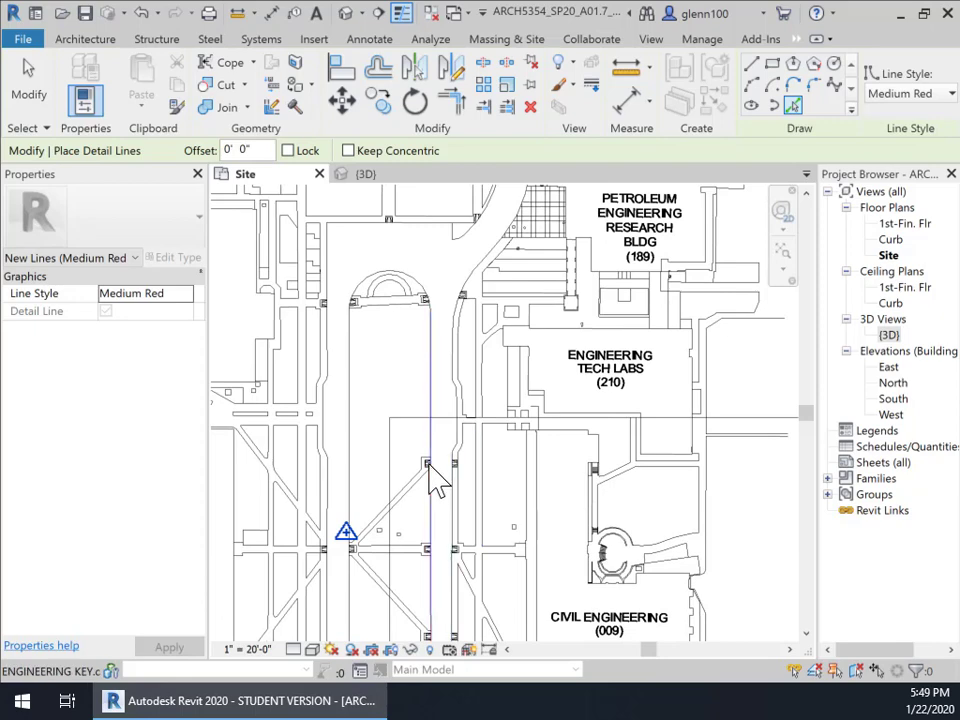
{"action": "scroll", "coordinate": [429, 465], "scroll_direction": "up", "scroll_amount": 8}
{"action": "scroll", "coordinate": [605, 380], "scroll_direction": "up", "scroll_amount": 1}
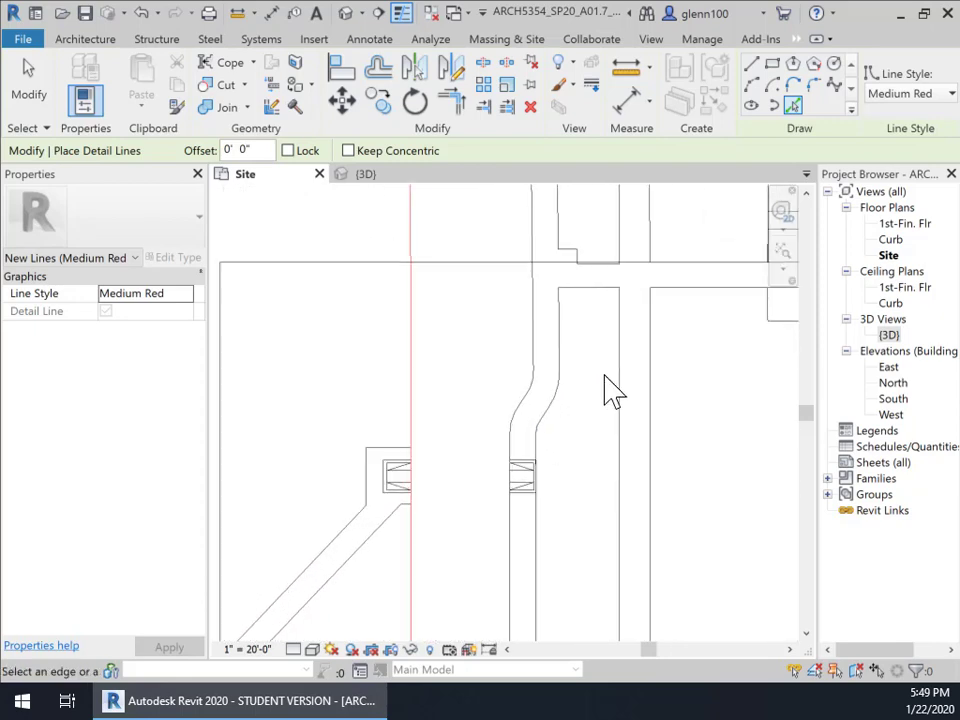
{"action": "scroll", "coordinate": [605, 390], "scroll_direction": "up", "scroll_amount": 1}
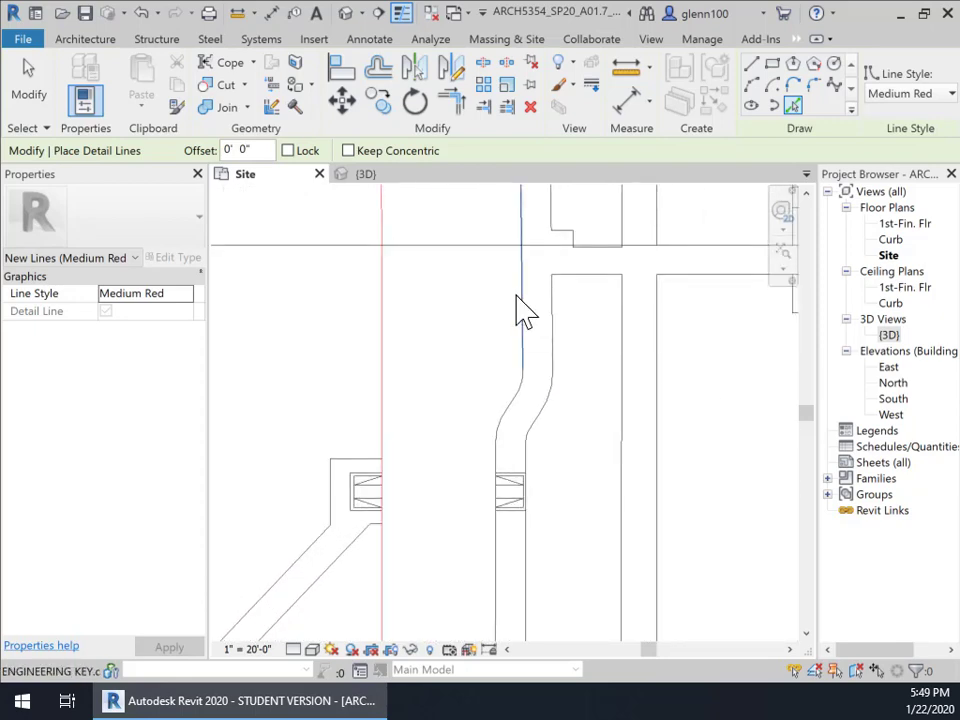
{"action": "left_click", "coordinate": [521, 308]}
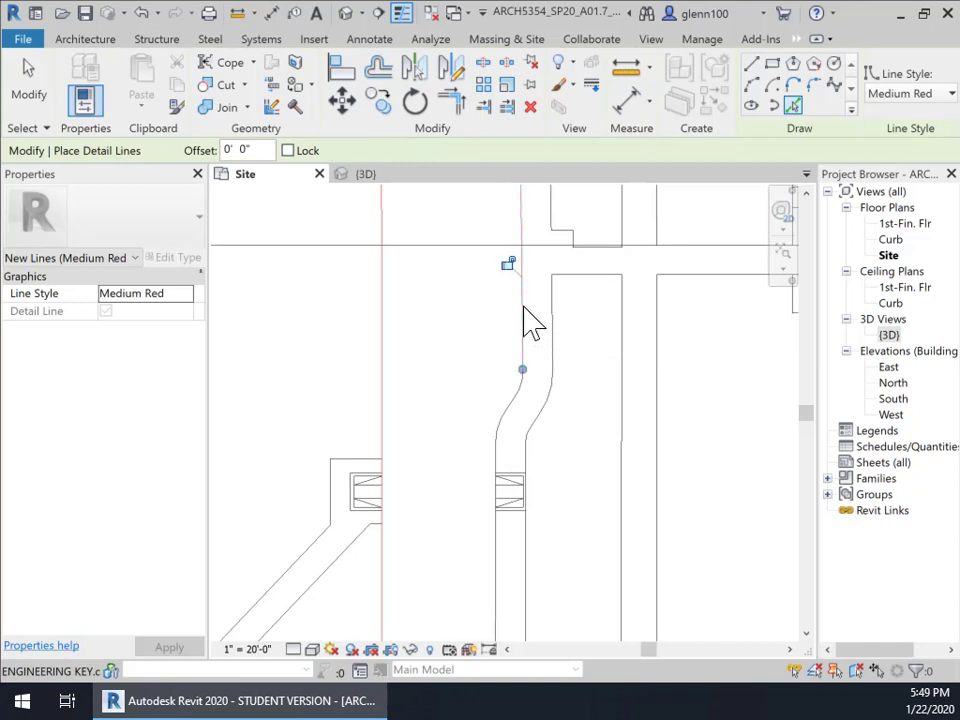
Trace the east drive's outer curb through its S-shaped bend and along the straight run south of it with Medium Red detail lines
{"action": "scroll", "coordinate": [550, 405], "scroll_direction": "up", "scroll_amount": 5}
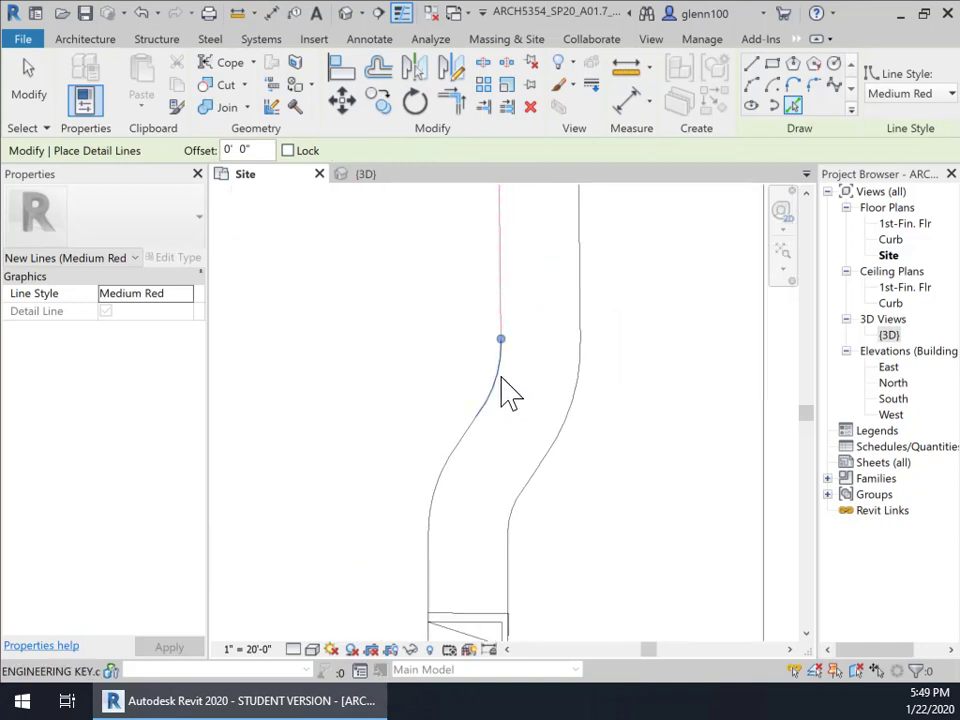
{"action": "left_click", "coordinate": [503, 390]}
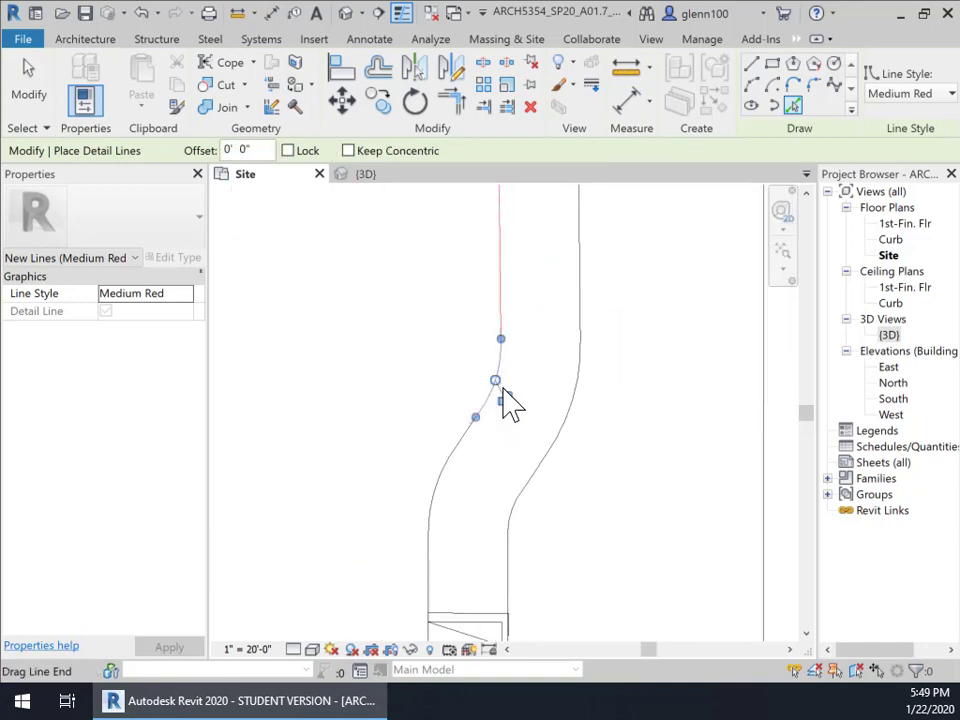
{"action": "left_click", "coordinate": [476, 452]}
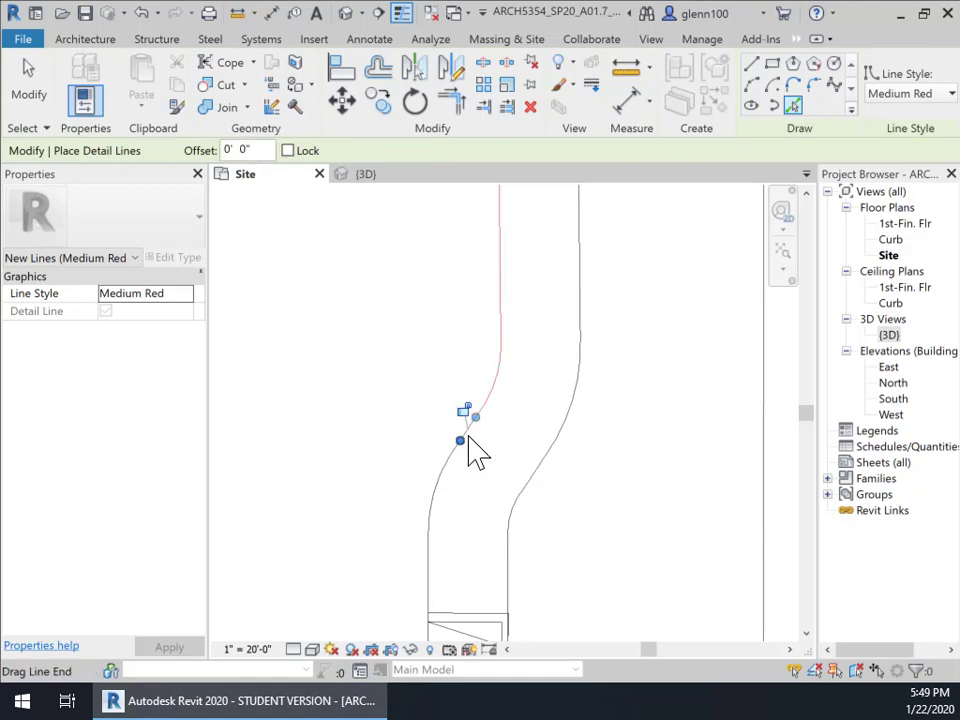
{"action": "left_click", "coordinate": [445, 498]}
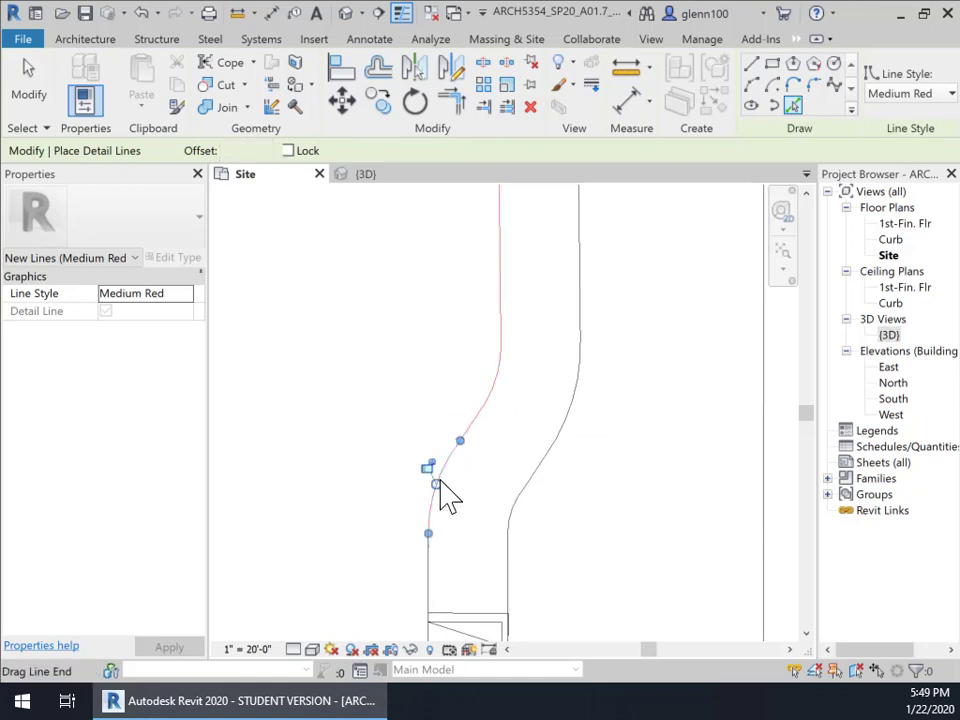
{"action": "left_click", "coordinate": [432, 588]}
Trace the outer curb's outward bend and straight bay edge beside the mall's south end, using Medium Red detail lines
{"action": "scroll", "coordinate": [433, 590], "scroll_direction": "down", "scroll_amount": 1}
{"action": "scroll", "coordinate": [447, 583], "scroll_direction": "down", "scroll_amount": 2}
{"action": "middle_click_drag", "start_coordinate": [489, 564], "coordinate": [491, 368]}
{"action": "scroll", "coordinate": [491, 339], "scroll_direction": "down", "scroll_amount": 2}
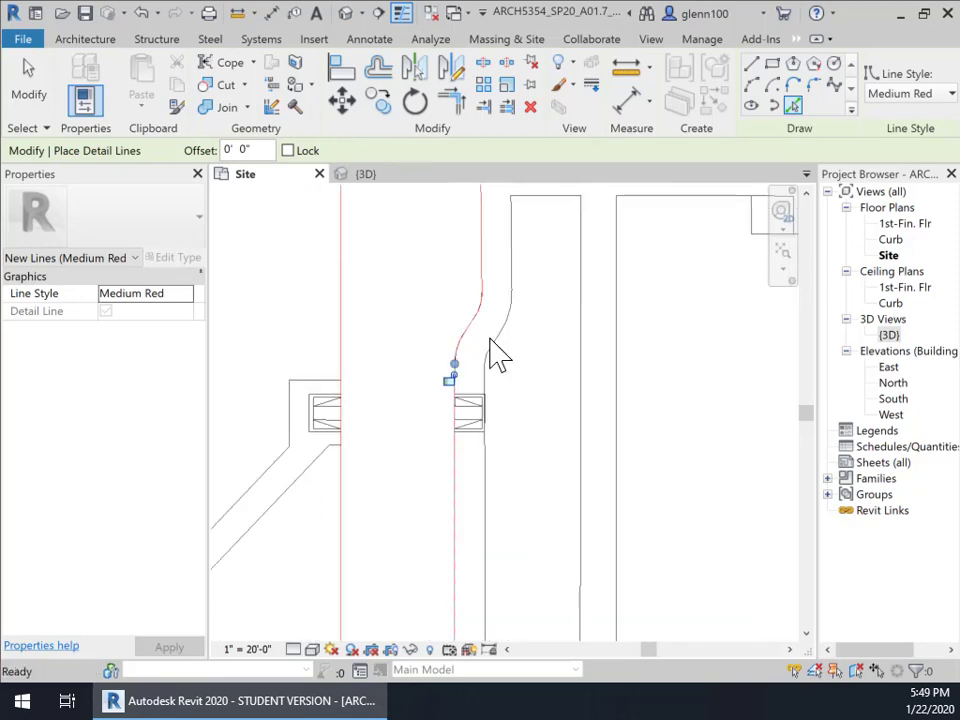
{"action": "scroll", "coordinate": [483, 539], "scroll_direction": "down", "scroll_amount": 5}
{"action": "scroll", "coordinate": [490, 553], "scroll_direction": "down", "scroll_amount": 3}
{"action": "middle_click_drag", "start_coordinate": [508, 478], "coordinate": [497, 170]}
{"action": "scroll", "coordinate": [449, 474], "scroll_direction": "up", "scroll_amount": 6}
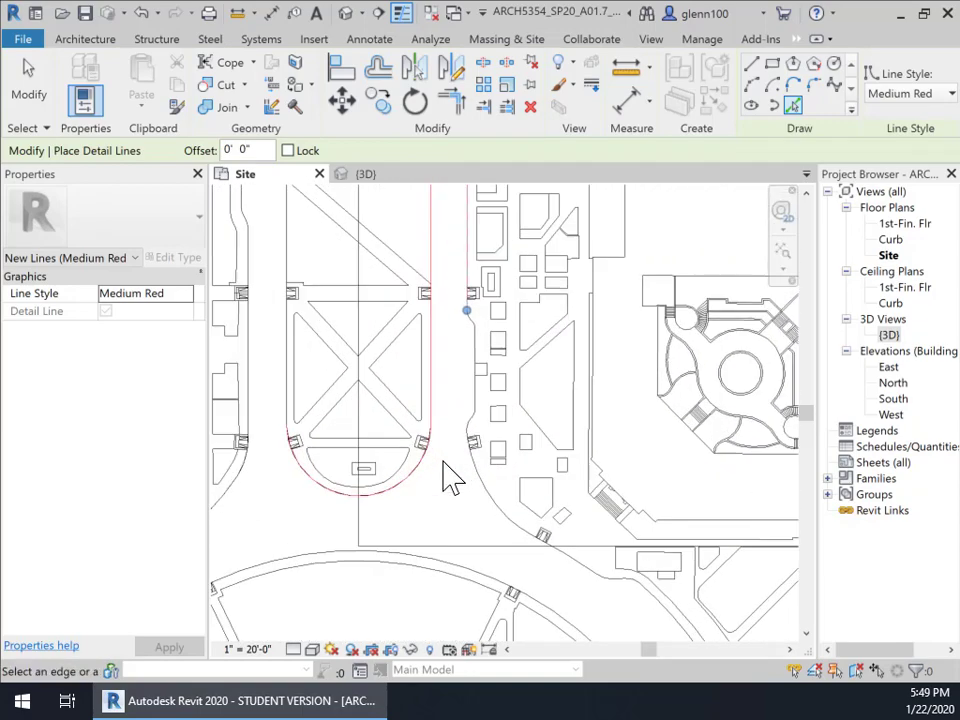
{"action": "scroll", "coordinate": [480, 325], "scroll_direction": "up", "scroll_amount": 5}
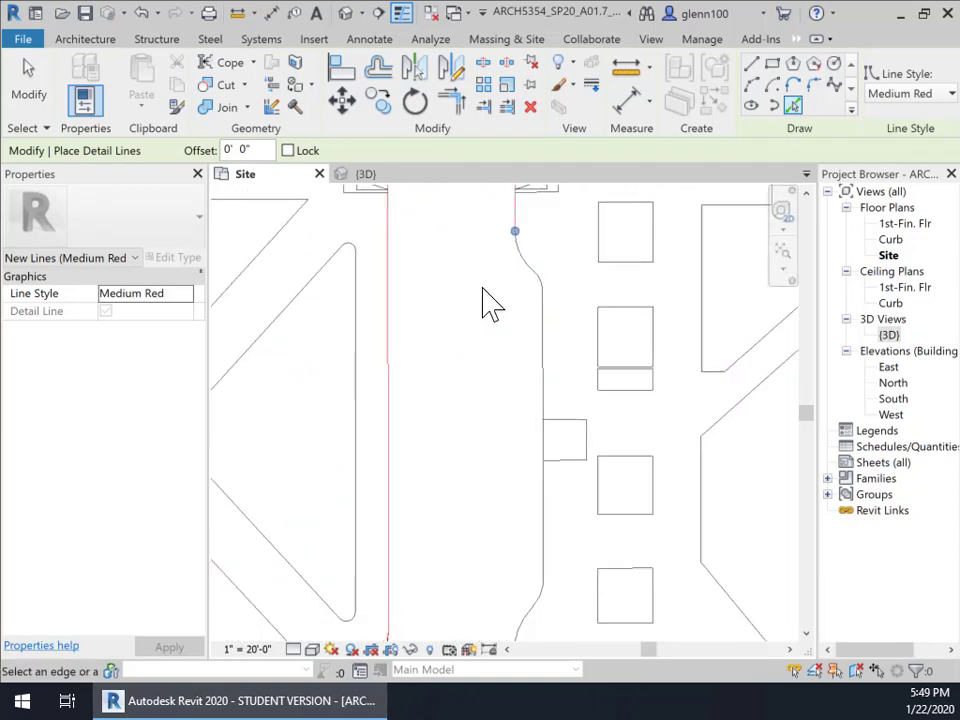
{"action": "middle_click_drag", "start_coordinate": [553, 291], "coordinate": [441, 504]}
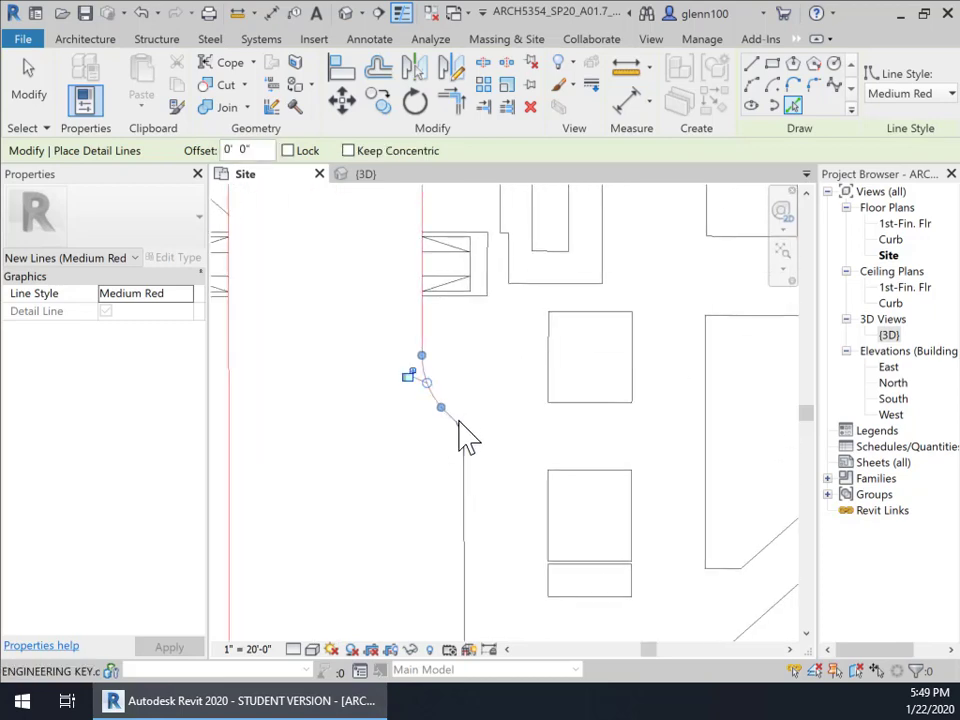
{"action": "scroll", "coordinate": [458, 450], "scroll_direction": "up", "scroll_amount": 3}
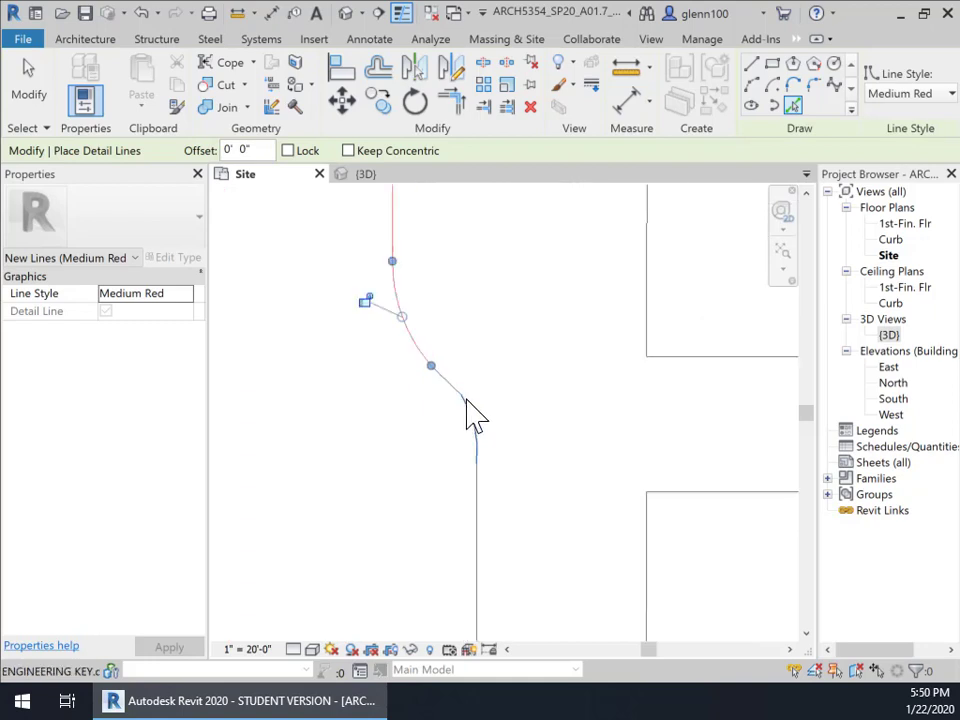
{"action": "left_click_drag", "start_coordinate": [451, 384], "coordinate": [483, 400]}
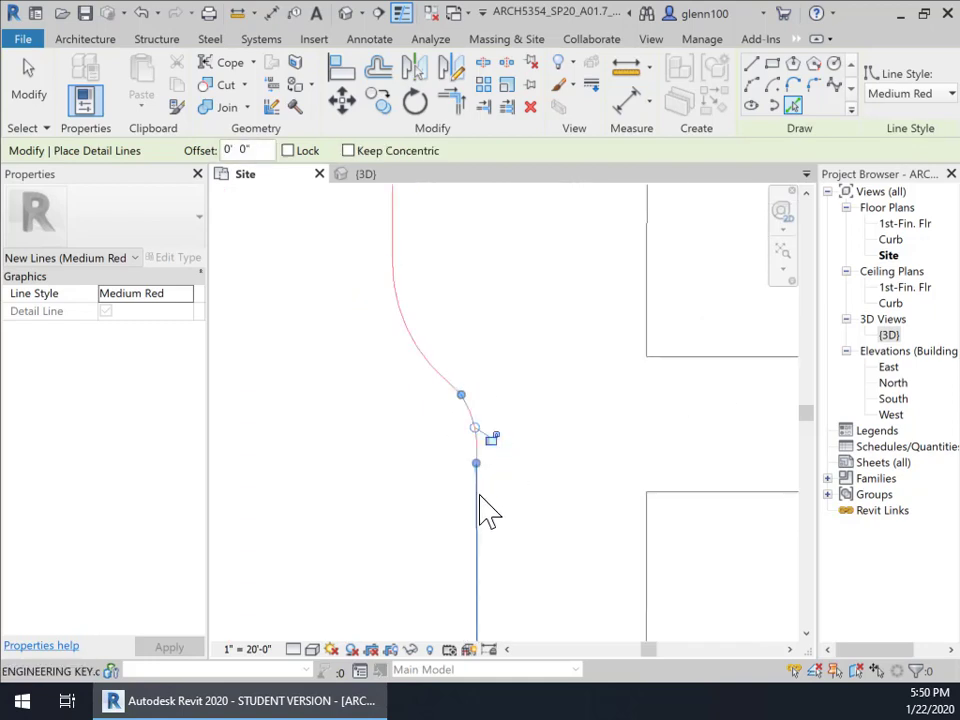
{"action": "scroll", "coordinate": [484, 469], "scroll_direction": "up", "scroll_amount": 7}
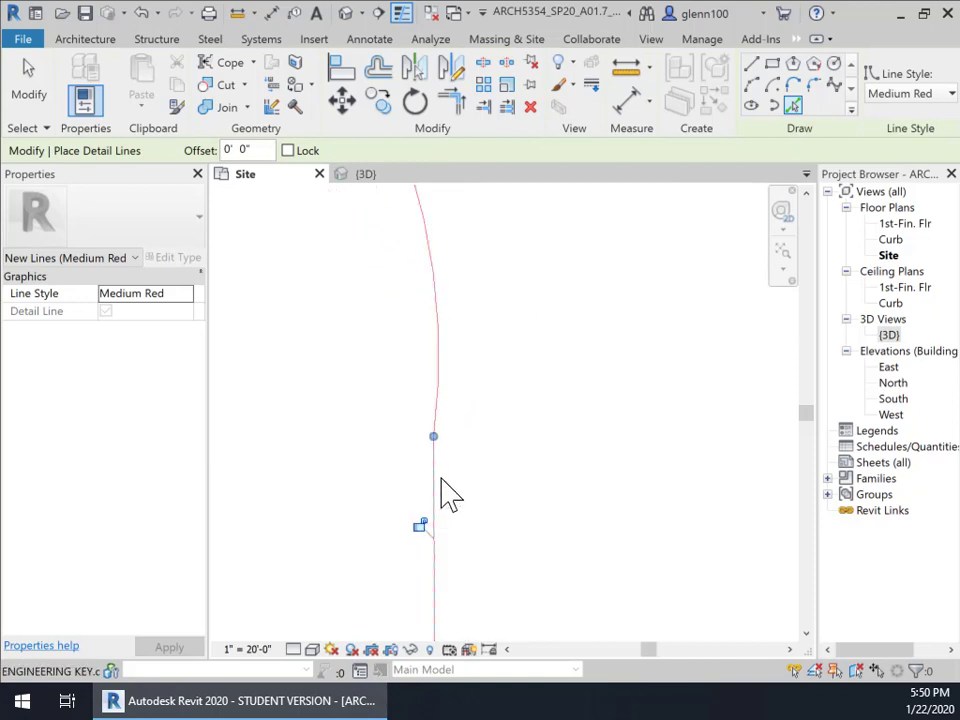
Trace the curb bend at the bay's south end, just north of the angled curb ramp, with Medium Red detail lines
{"action": "scroll", "coordinate": [493, 456], "scroll_direction": "down", "scroll_amount": 5}
{"action": "middle_click_drag", "start_coordinate": [534, 492], "coordinate": [478, 172]}
{"action": "scroll", "coordinate": [451, 438], "scroll_direction": "up", "scroll_amount": 3}
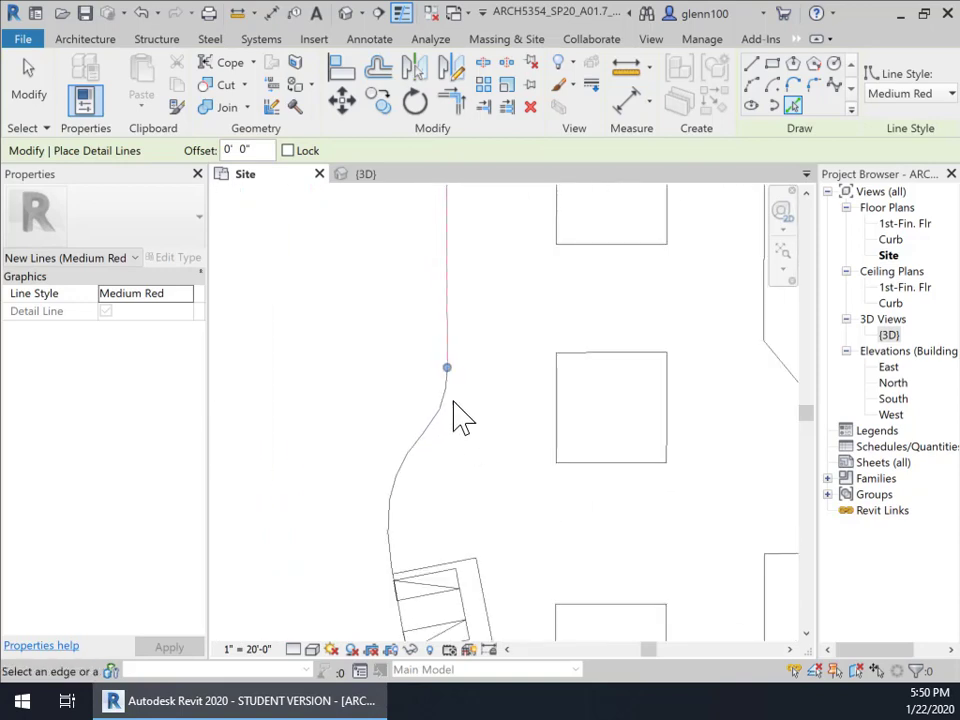
{"action": "left_click", "coordinate": [449, 390]}
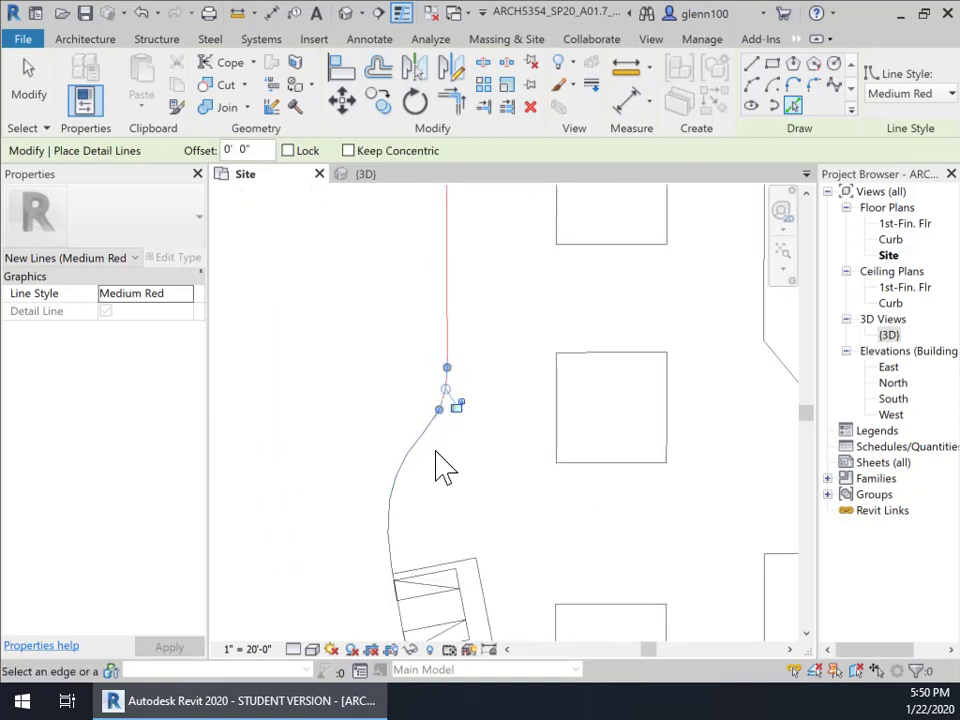
{"action": "scroll", "coordinate": [445, 468], "scroll_direction": "up", "scroll_amount": 3}
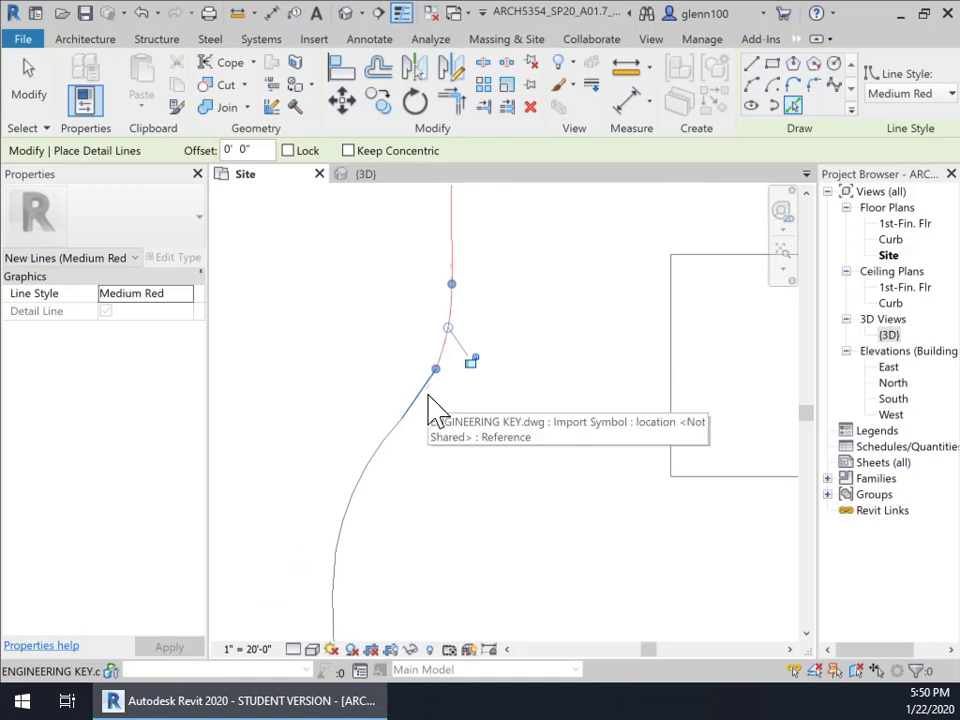
{"action": "left_click", "coordinate": [429, 412]}
{"action": "left_click", "coordinate": [376, 453]}
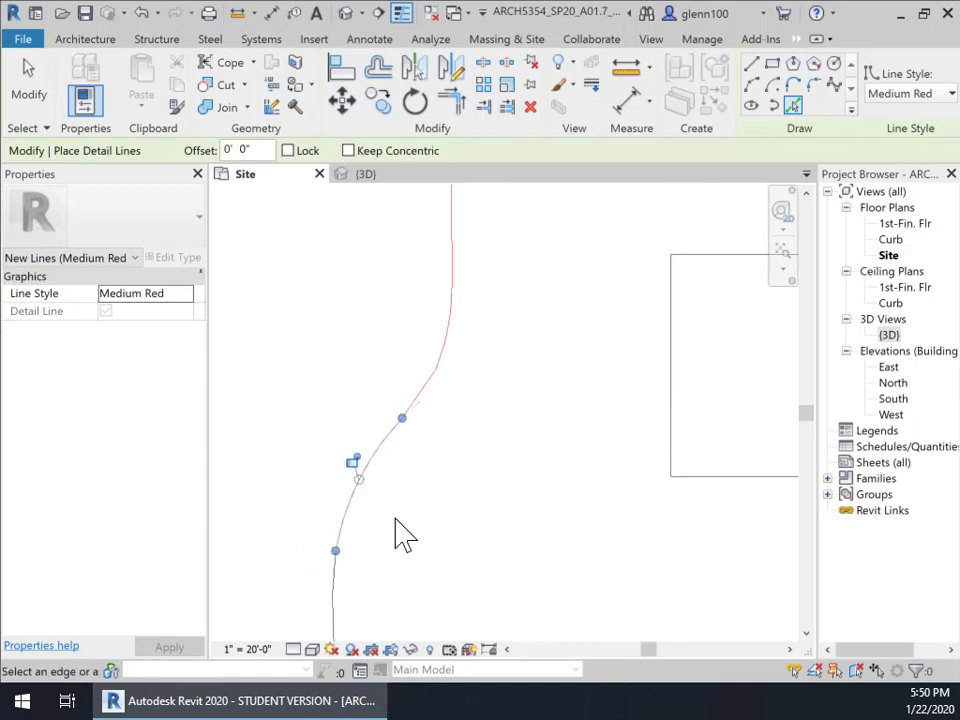
Trace the outer curb's long curve from the angled ramp southeast past the next ramp with Medium Red detail lines
{"action": "scroll", "coordinate": [396, 534], "scroll_direction": "down", "scroll_amount": 1}
{"action": "middle_click_drag", "start_coordinate": [396, 534], "coordinate": [415, 228]}
{"action": "scroll", "coordinate": [425, 245], "scroll_direction": "down", "scroll_amount": 1}
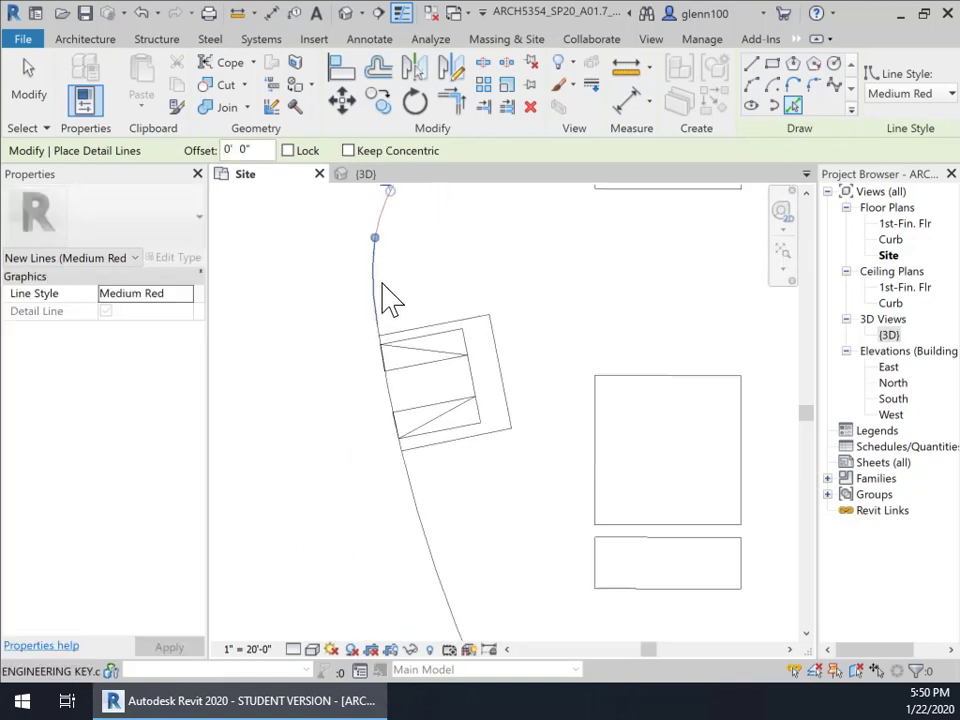
{"action": "left_click", "coordinate": [419, 498]}
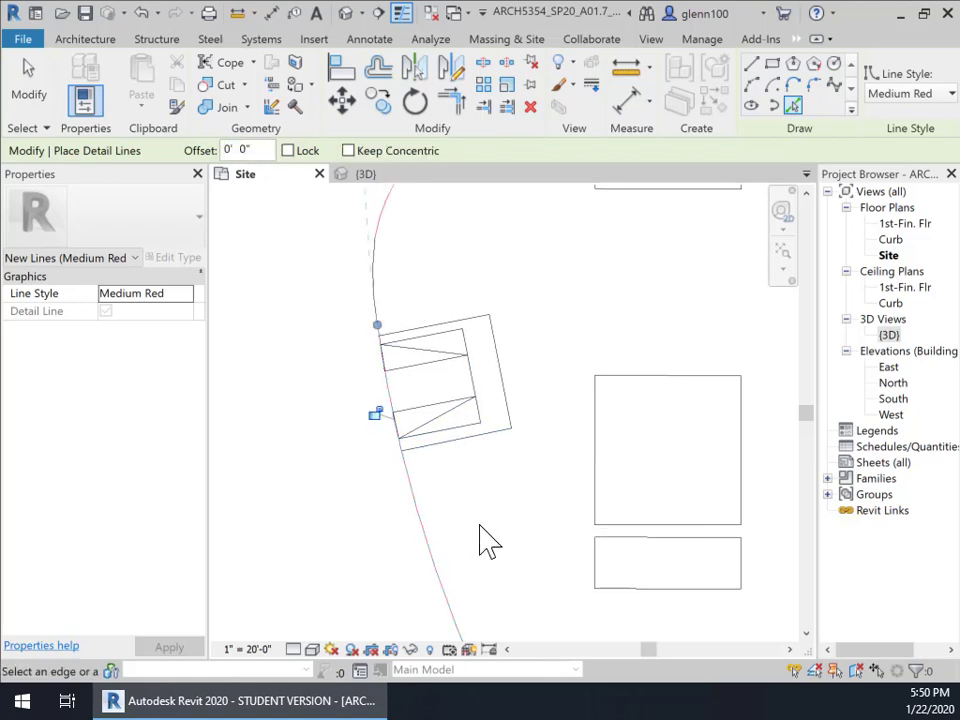
{"action": "scroll", "coordinate": [495, 523], "scroll_direction": "down", "scroll_amount": 2}
{"action": "middle_click_drag", "start_coordinate": [521, 468], "coordinate": [441, 220]}
{"action": "scroll", "coordinate": [445, 240], "scroll_direction": "down", "scroll_amount": 1}
{"action": "middle_click_drag", "start_coordinate": [566, 493], "coordinate": [399, 274]}
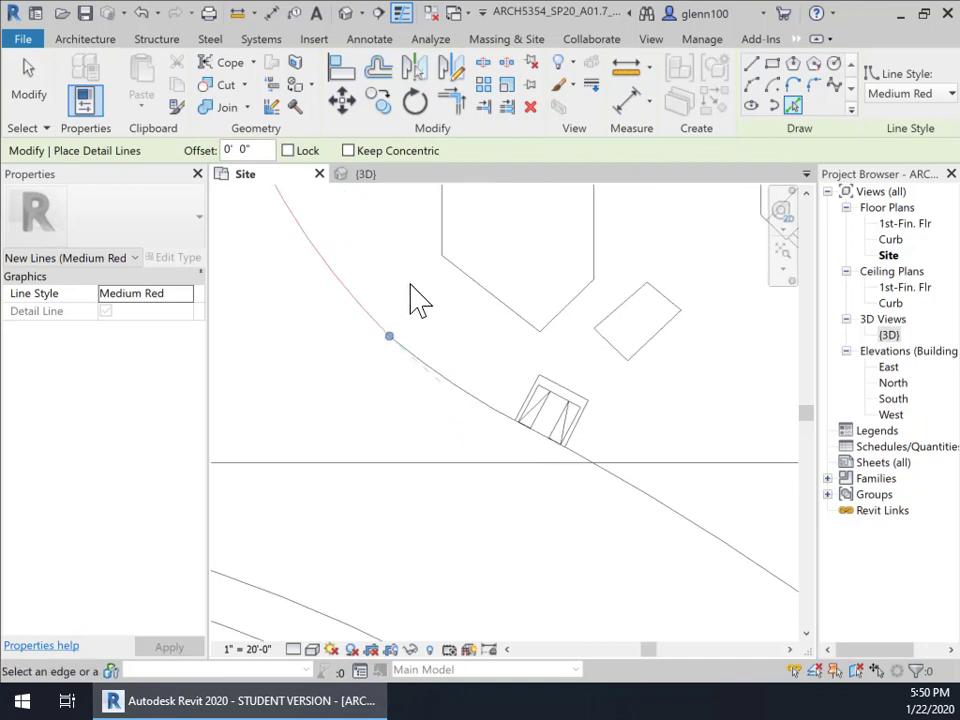
{"action": "left_click", "coordinate": [458, 397]}
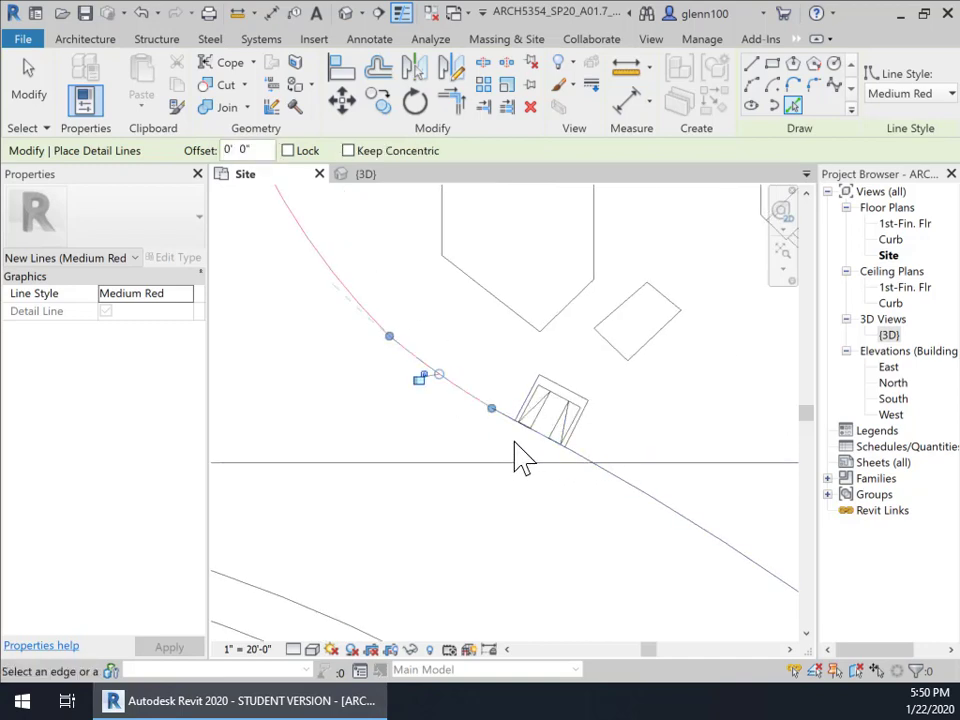
{"action": "left_click", "coordinate": [510, 439]}
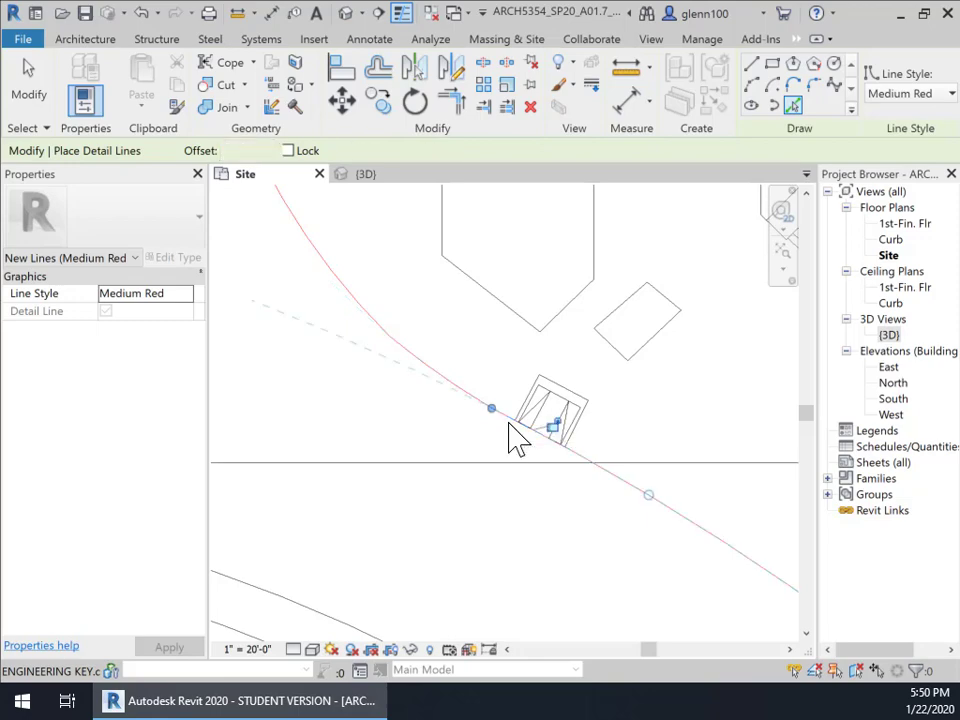
Finish picking lines and examine the traced curb for gaps around the mall's south end and the angled curb ramp
{"action": "scroll", "coordinate": [560, 533], "scroll_direction": "down", "scroll_amount": 3}
{"action": "scroll", "coordinate": [560, 533], "scroll_direction": "down", "scroll_amount": 4}
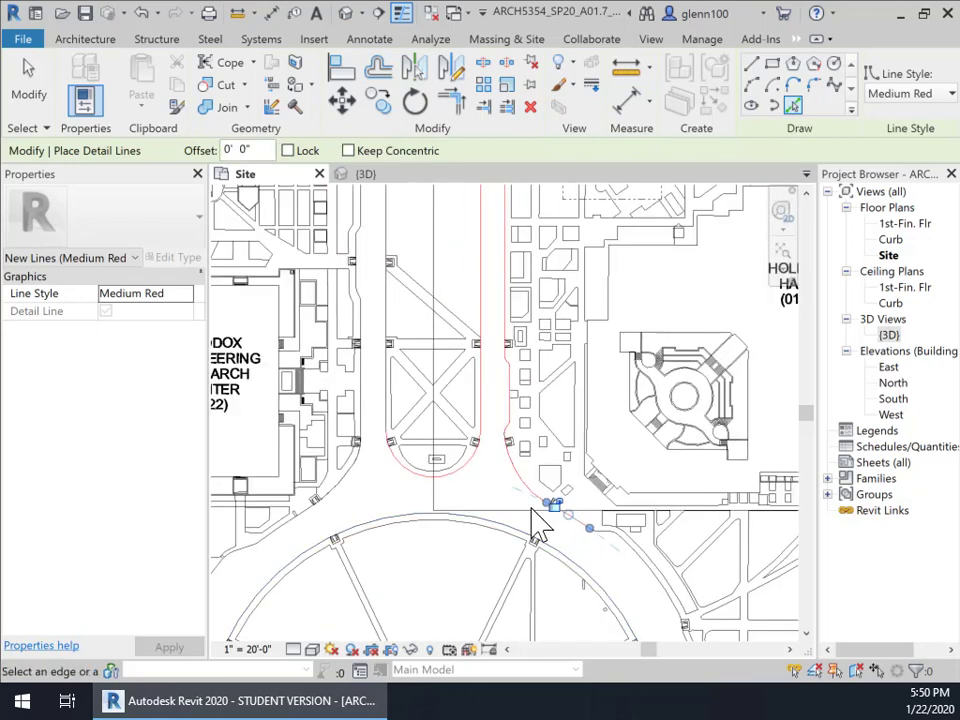
{"action": "scroll", "coordinate": [502, 302], "scroll_direction": "down", "scroll_amount": 2}
{"action": "middle_click_drag", "start_coordinate": [528, 342], "coordinate": [522, 437]}
{"action": "scroll", "coordinate": [518, 410], "scroll_direction": "down", "scroll_amount": 1}
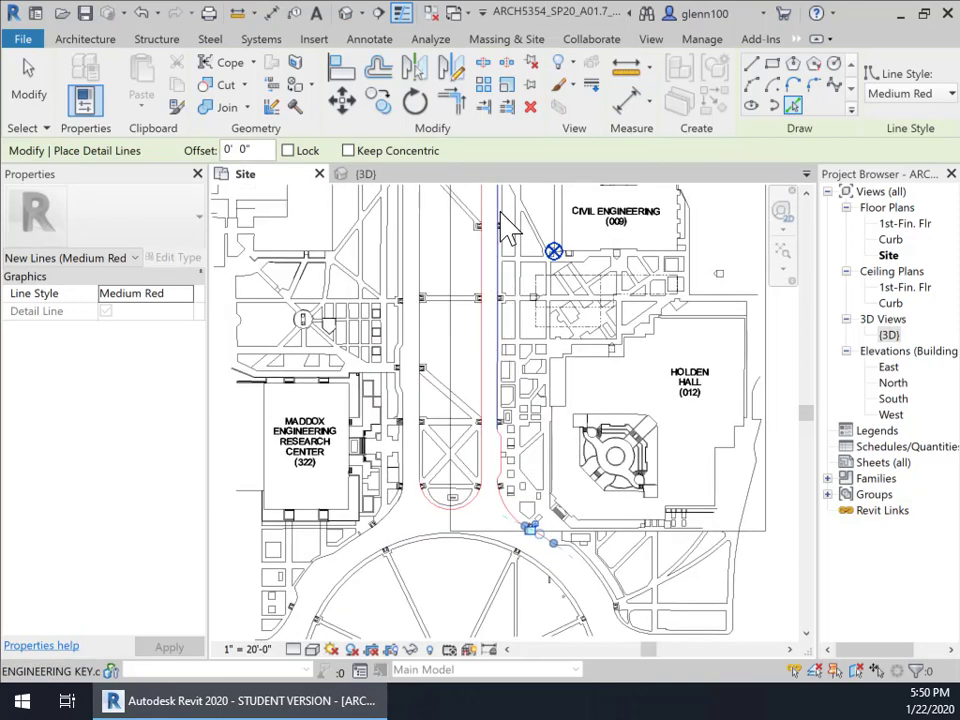
{"action": "middle_click_drag", "start_coordinate": [499, 358], "coordinate": [480, 454]}
{"action": "scroll", "coordinate": [480, 452], "scroll_direction": "down", "scroll_amount": 1}
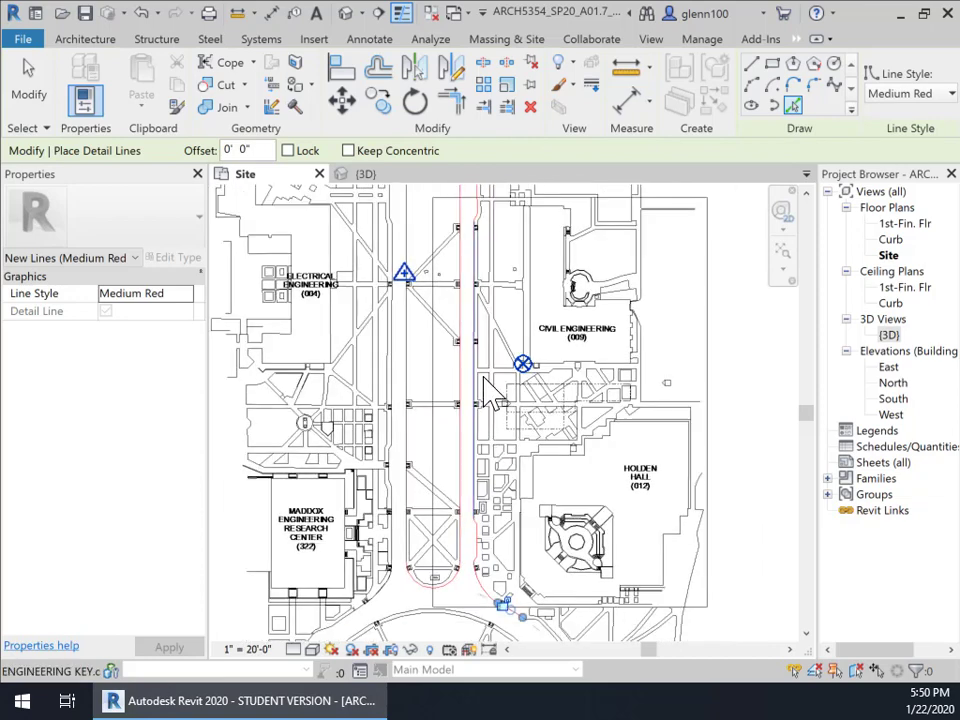
{"action": "scroll", "coordinate": [520, 394], "scroll_direction": "down", "scroll_amount": 1}
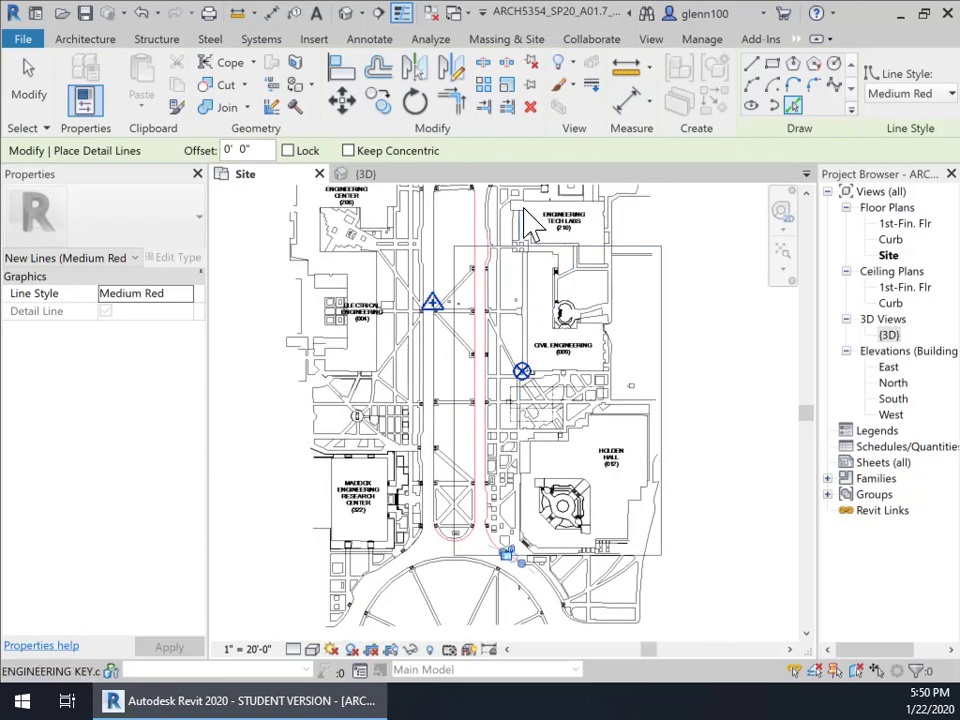
{"action": "scroll", "coordinate": [530, 222], "scroll_direction": "down", "scroll_amount": 1}
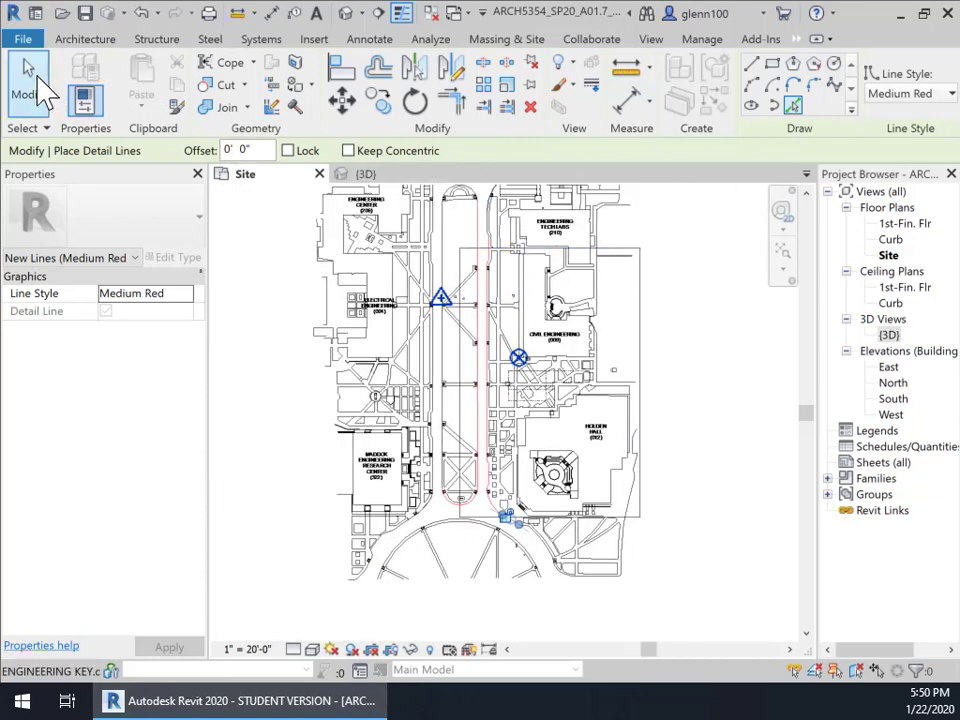
{"action": "left_click", "coordinate": [38, 84]}
{"action": "scroll", "coordinate": [497, 530], "scroll_direction": "up", "scroll_amount": 2}
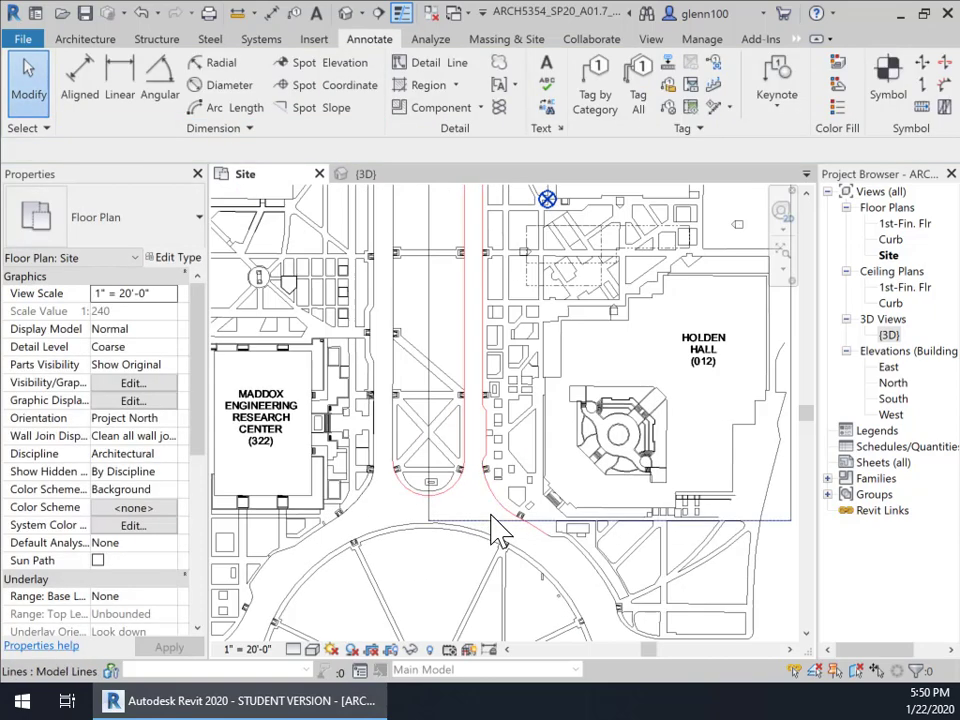
{"action": "scroll", "coordinate": [492, 512], "scroll_direction": "up", "scroll_amount": 2}
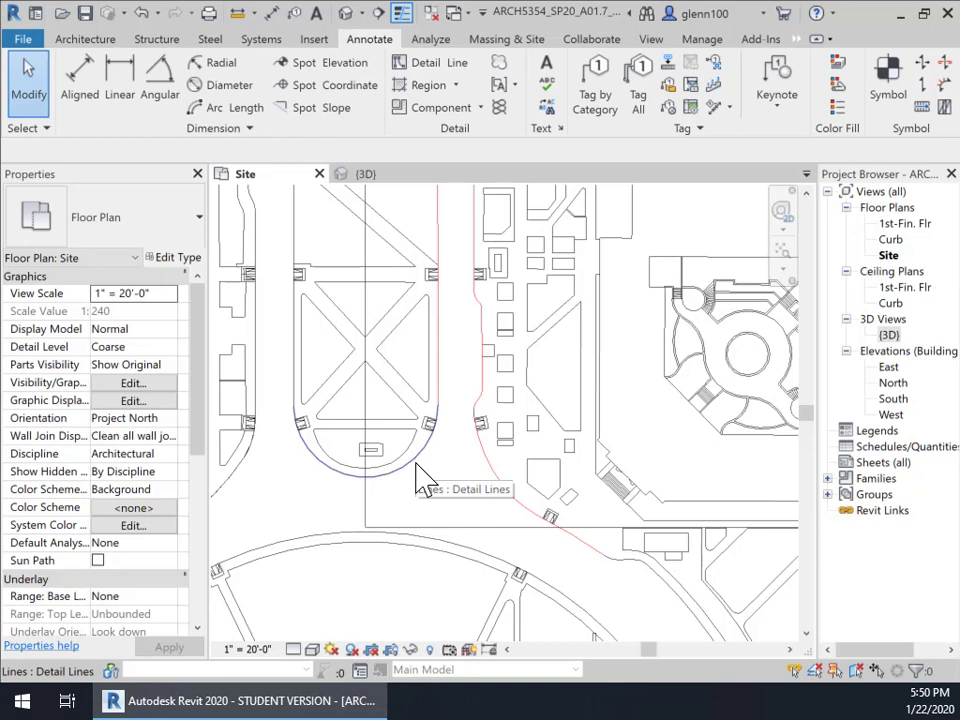
{"action": "key", "text": "Tab"}
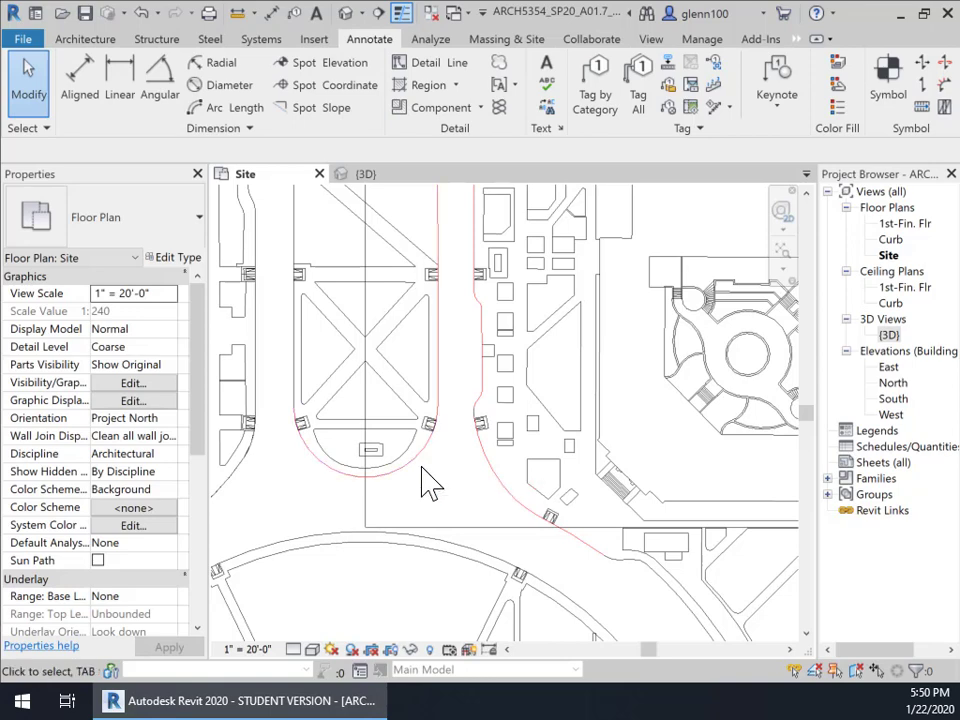
{"action": "scroll", "coordinate": [482, 432], "scroll_direction": "up", "scroll_amount": 8}
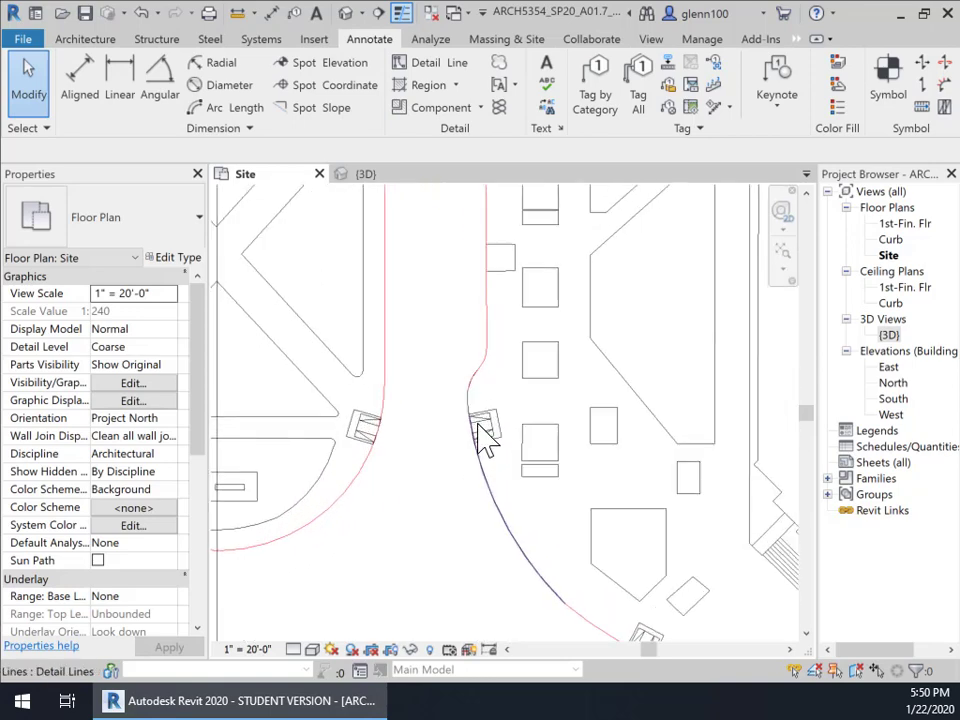
{"action": "scroll", "coordinate": [482, 440], "scroll_direction": "up", "scroll_amount": 2}
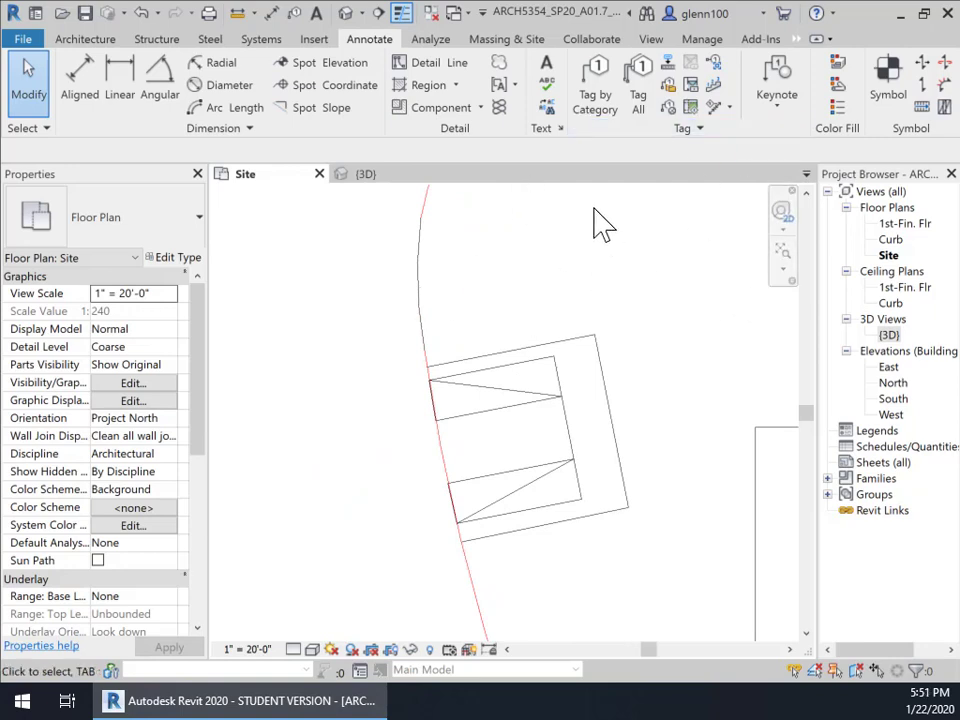
Trace the missed short curb arc just north of the angled ramp with a Medium Red detail line using Pick Lines
{"action": "left_click", "coordinate": [452, 79]}
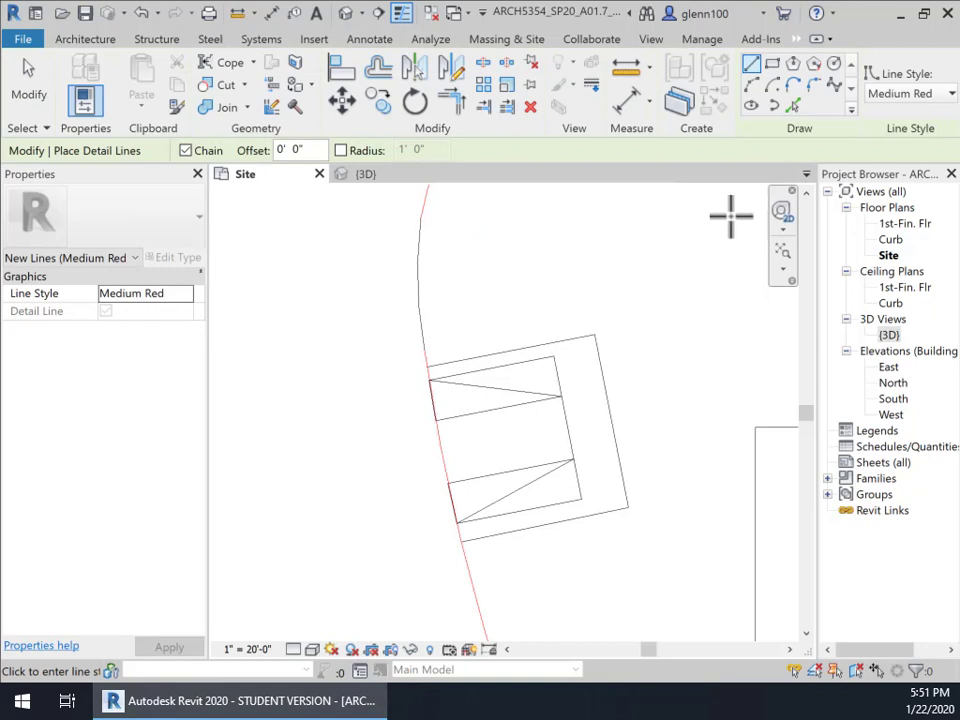
{"action": "left_click", "coordinate": [793, 105]}
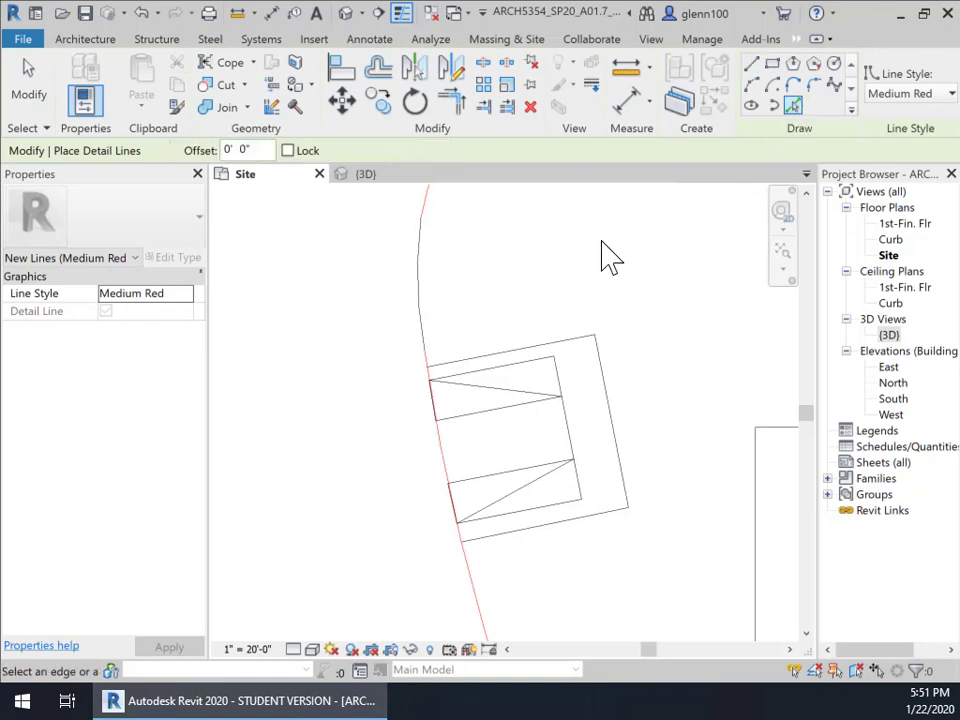
{"action": "left_click", "coordinate": [421, 308]}
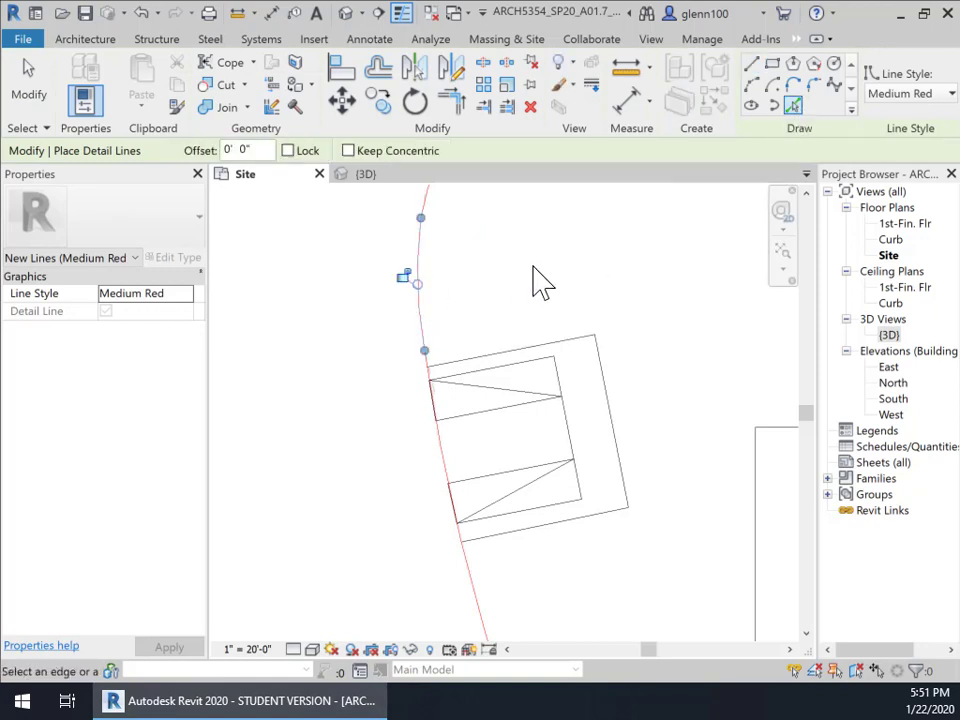
{"action": "scroll", "coordinate": [540, 290], "scroll_direction": "up", "scroll_amount": 3}
{"action": "scroll", "coordinate": [540, 290], "scroll_direction": "down", "scroll_amount": 4}
{"action": "scroll", "coordinate": [510, 370], "scroll_direction": "up", "scroll_amount": 1}
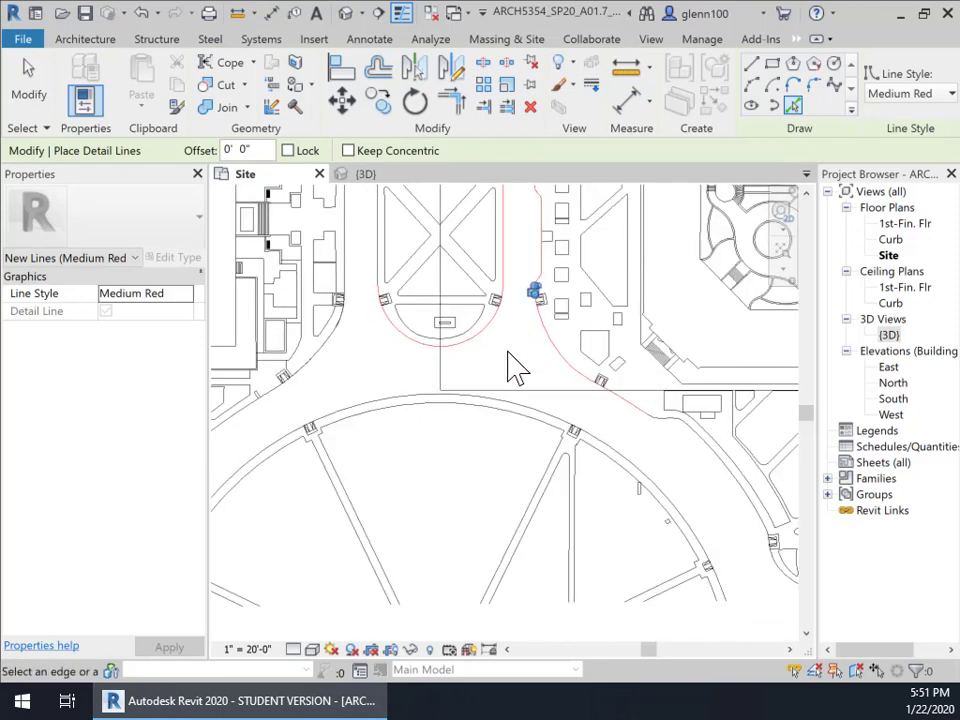
{"action": "key", "text": "Escape"}
{"action": "key", "text": "Escape"}
{"action": "scroll", "coordinate": [662, 447], "scroll_direction": "down", "scroll_amount": 1}
{"action": "middle_click_drag", "start_coordinate": [663, 448], "coordinate": [648, 462]}
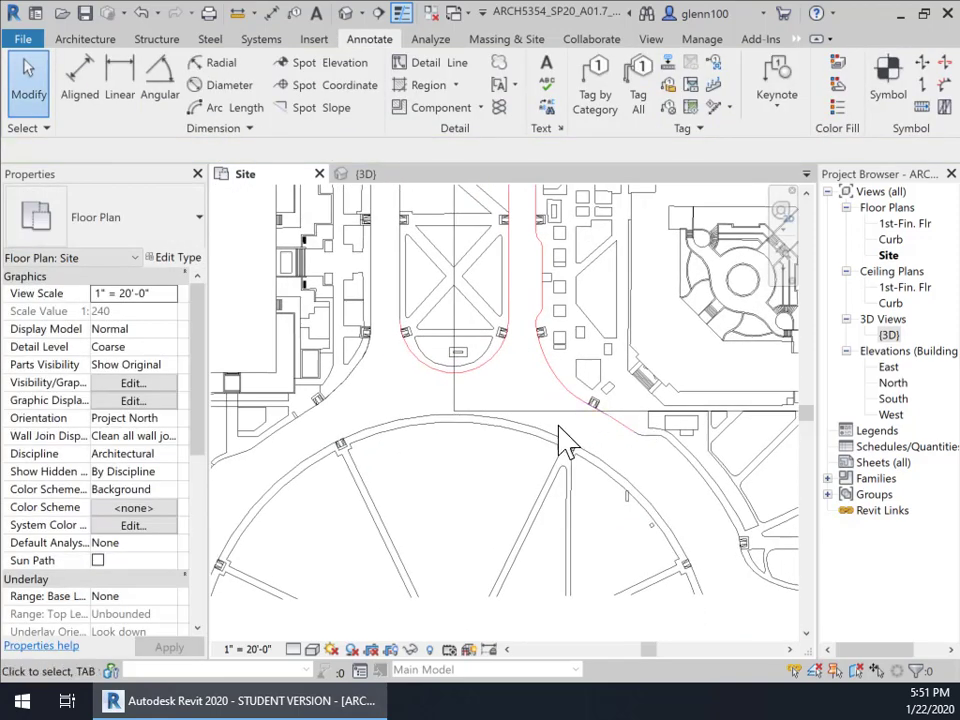
Check the outer curb's traced lines for continuity by selecting them as one connected chain and following it north
{"action": "scroll", "coordinate": [625, 445], "scroll_direction": "up", "scroll_amount": 1}
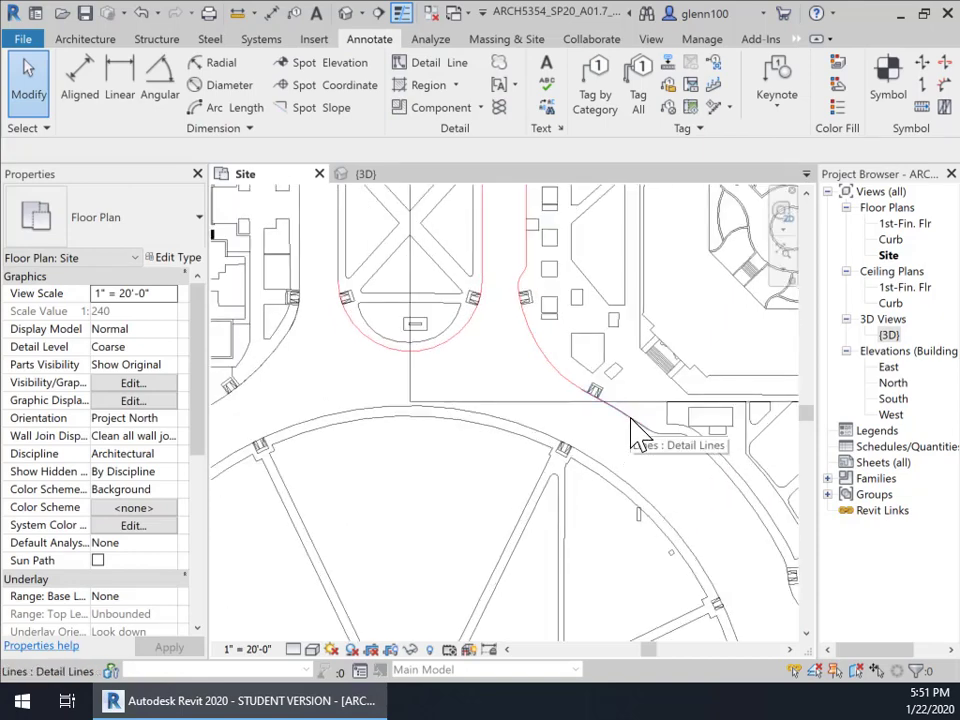
{"action": "key", "text": "Tab"}
{"action": "left_click", "coordinate": [635, 432]}
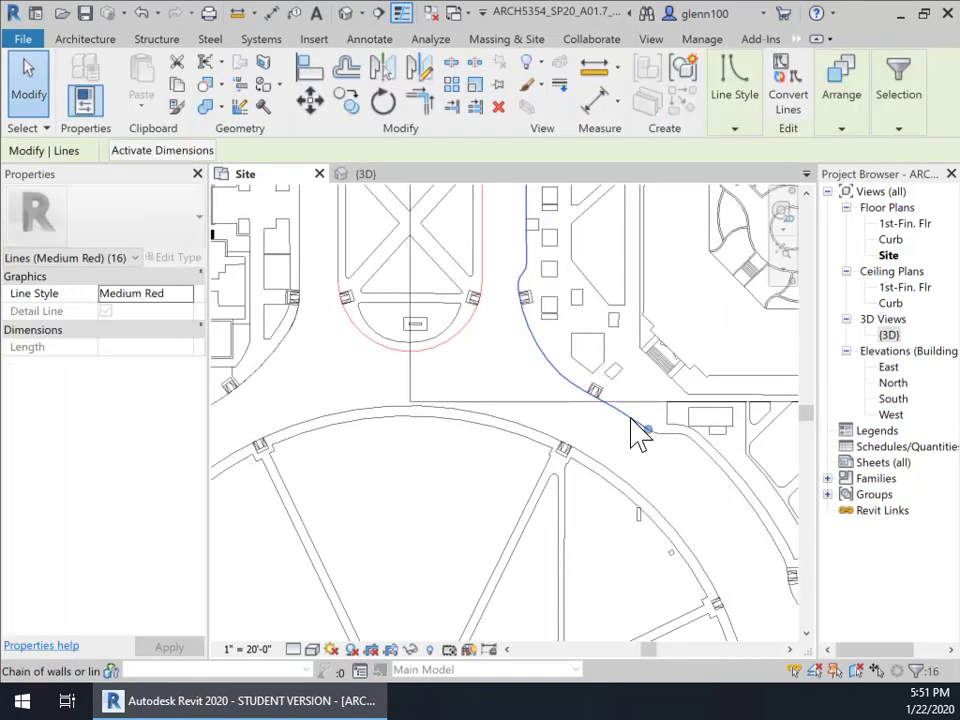
{"action": "scroll", "coordinate": [645, 472], "scroll_direction": "down", "scroll_amount": 6}
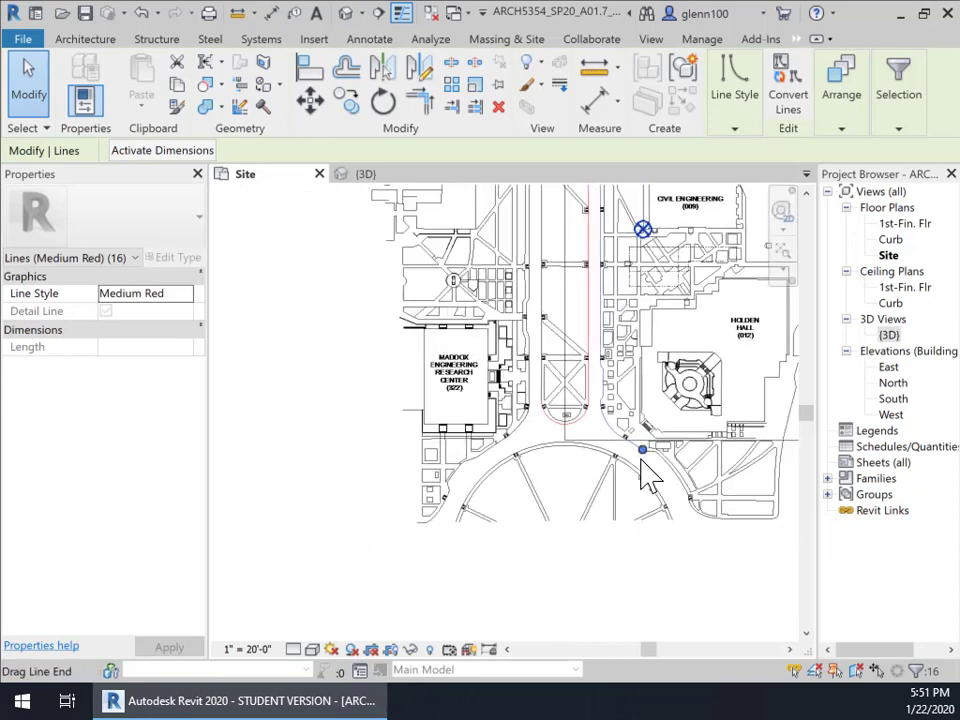
{"action": "middle_click_drag", "start_coordinate": [596, 544], "coordinate": [587, 621]}
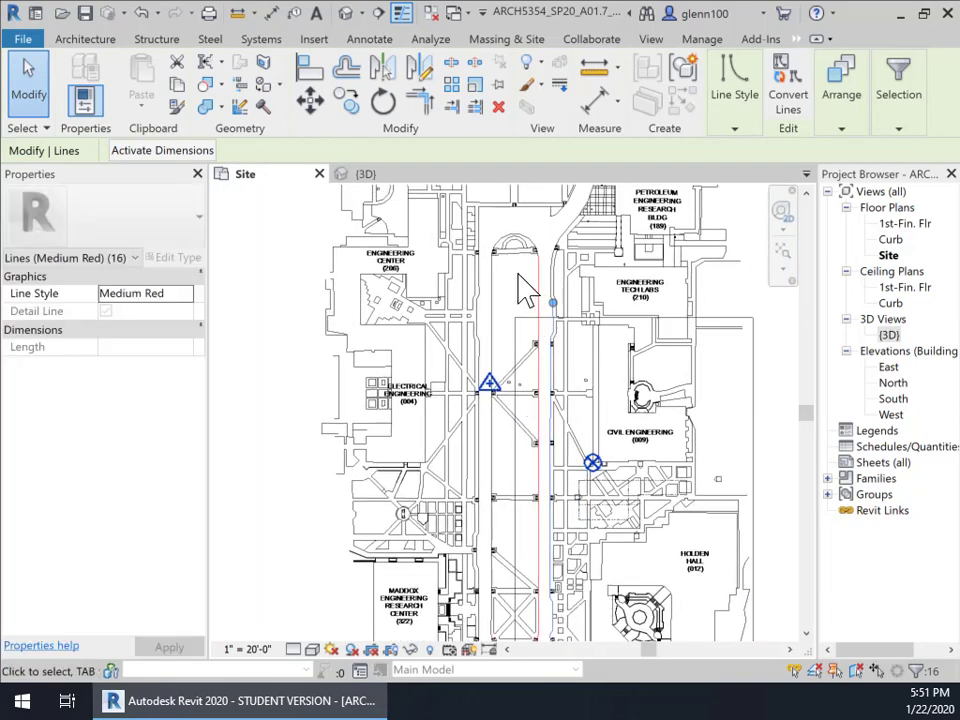
{"action": "left_click", "coordinate": [285, 500]}
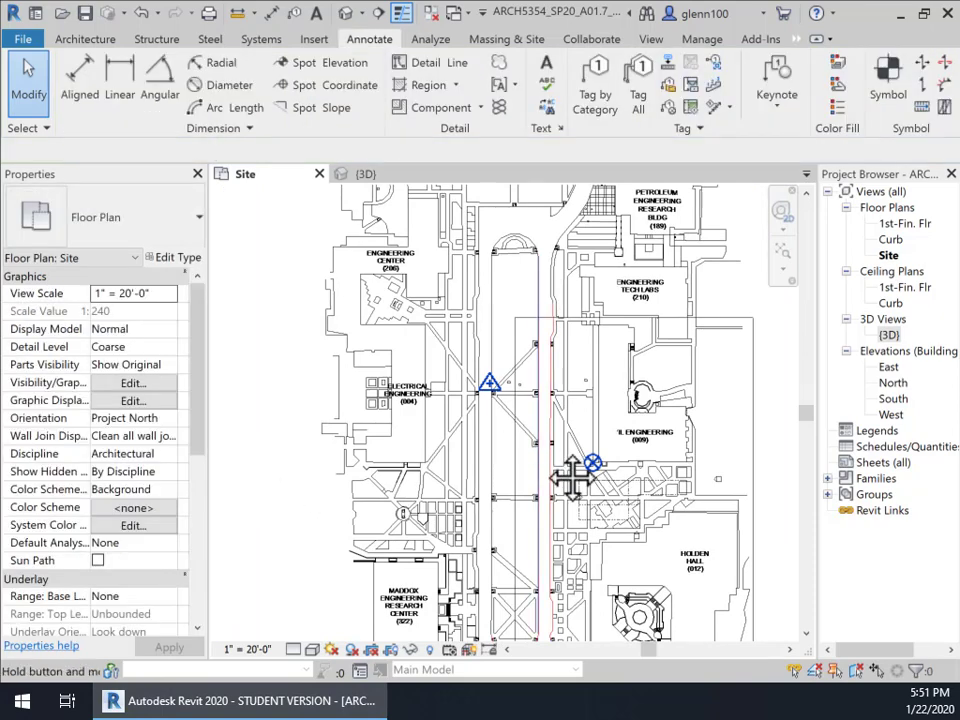
{"action": "mouse_move", "coordinate": [579, 467]}
{"action": "middle_mouse_down"}
{"action": "mouse_move", "coordinate": [566, 299]}
{"action": "mouse_move", "coordinate": [557, 290]}
{"action": "middle_mouse_up"}
{"action": "left_click", "coordinate": [696, 330]}
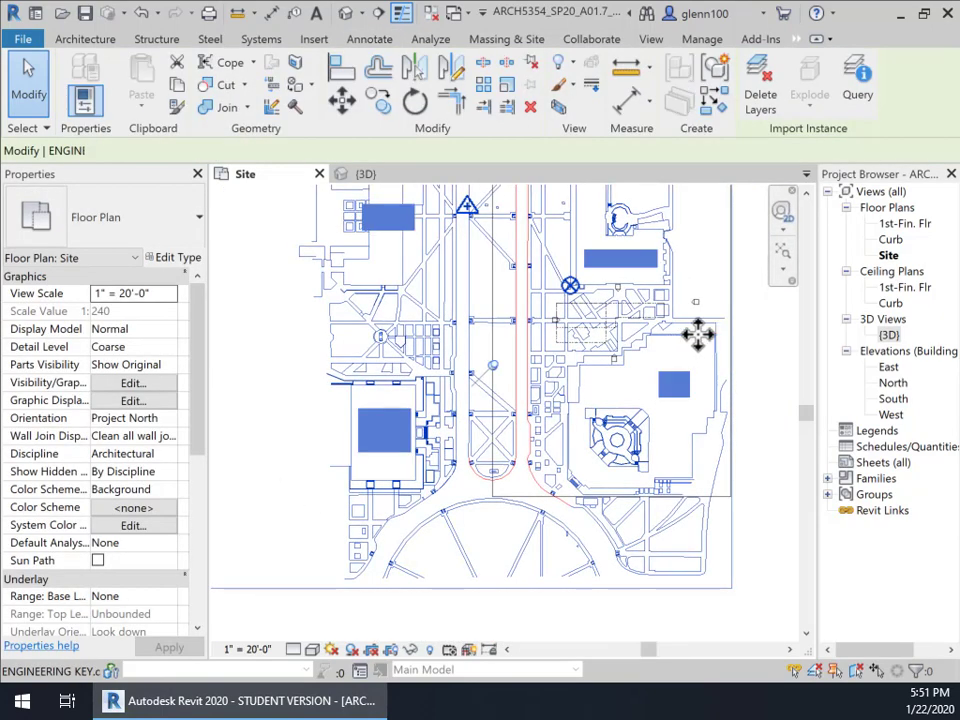
{"action": "left_click", "coordinate": [430, 650]}
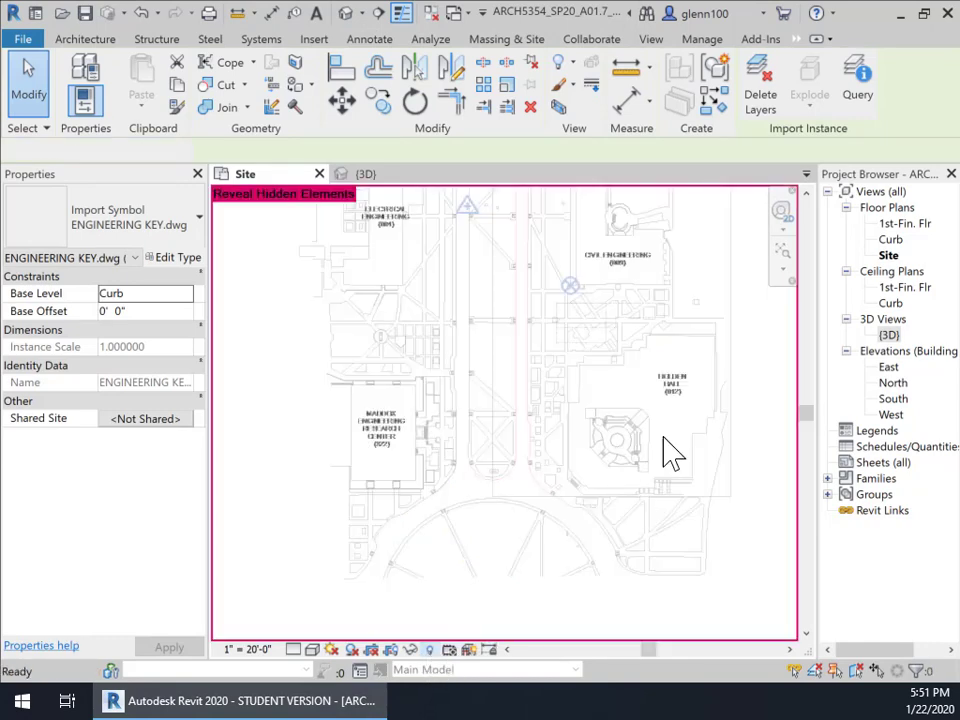
{"action": "key", "text": "Escape"}
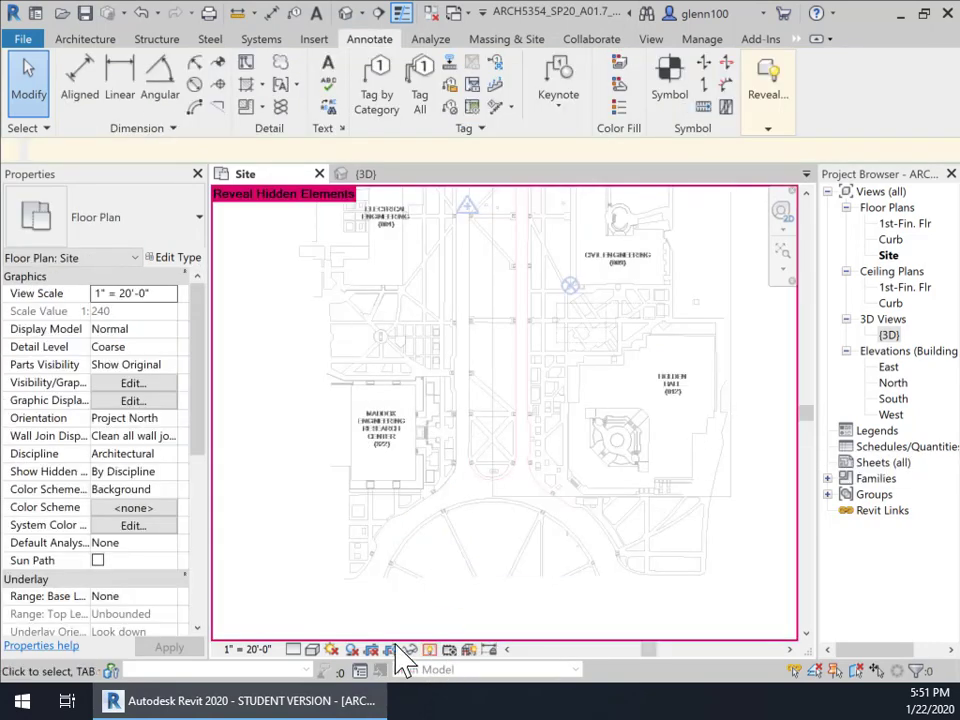
{"action": "left_click", "coordinate": [430, 650]}
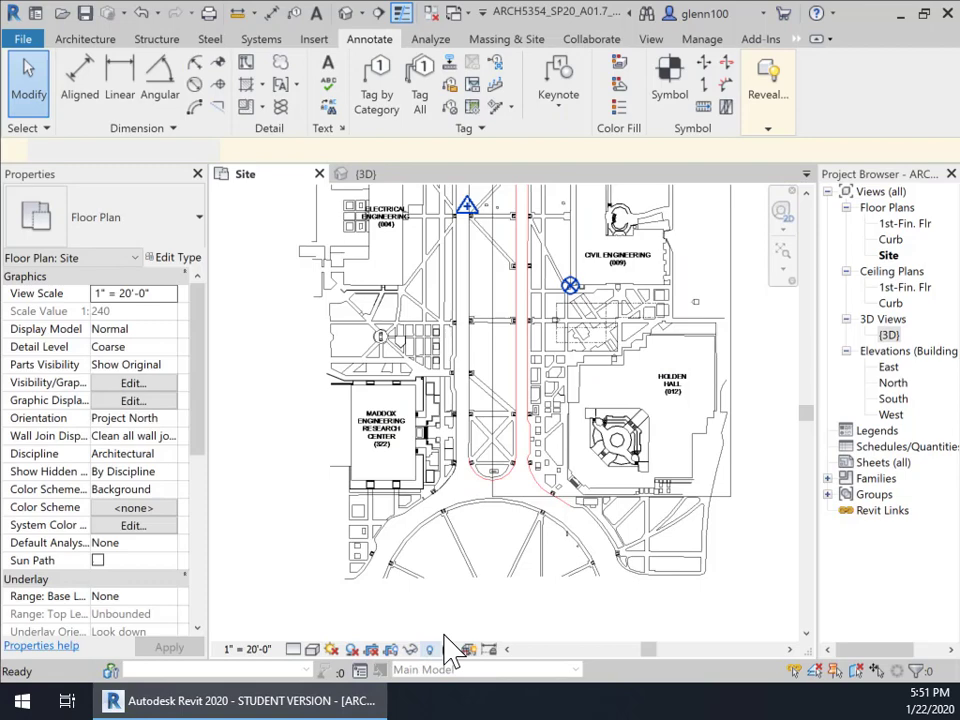
Hide the imported ENGINEERING KEY.dwg element in the Site view
{"action": "left_click", "coordinate": [679, 352]}
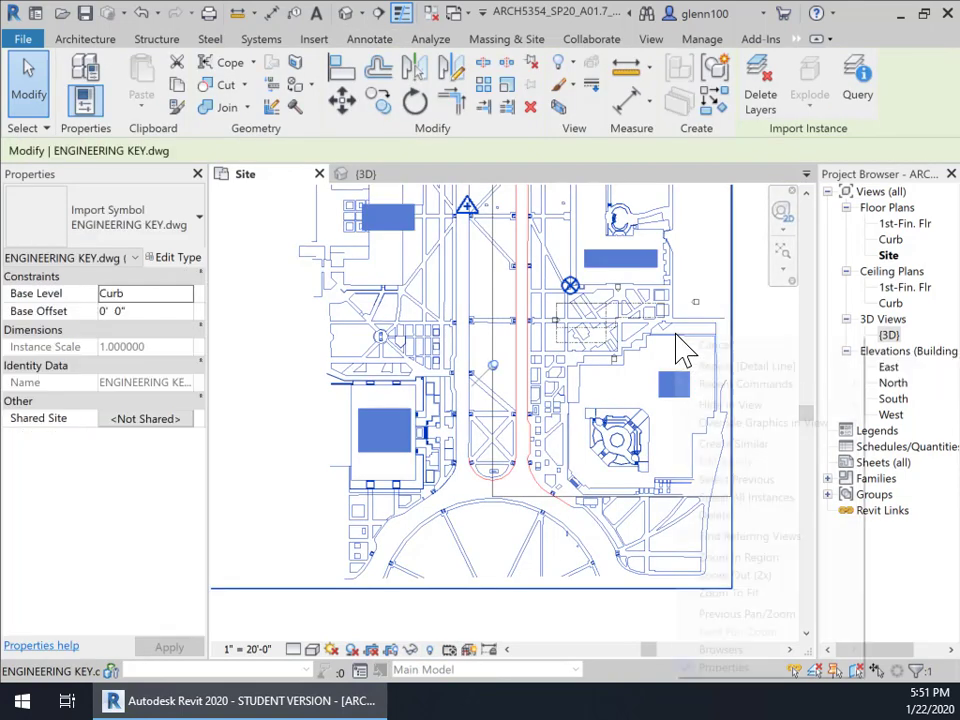
{"action": "right_click", "coordinate": [677, 340]}
{"action": "mouse_move", "coordinate": [742, 407]}
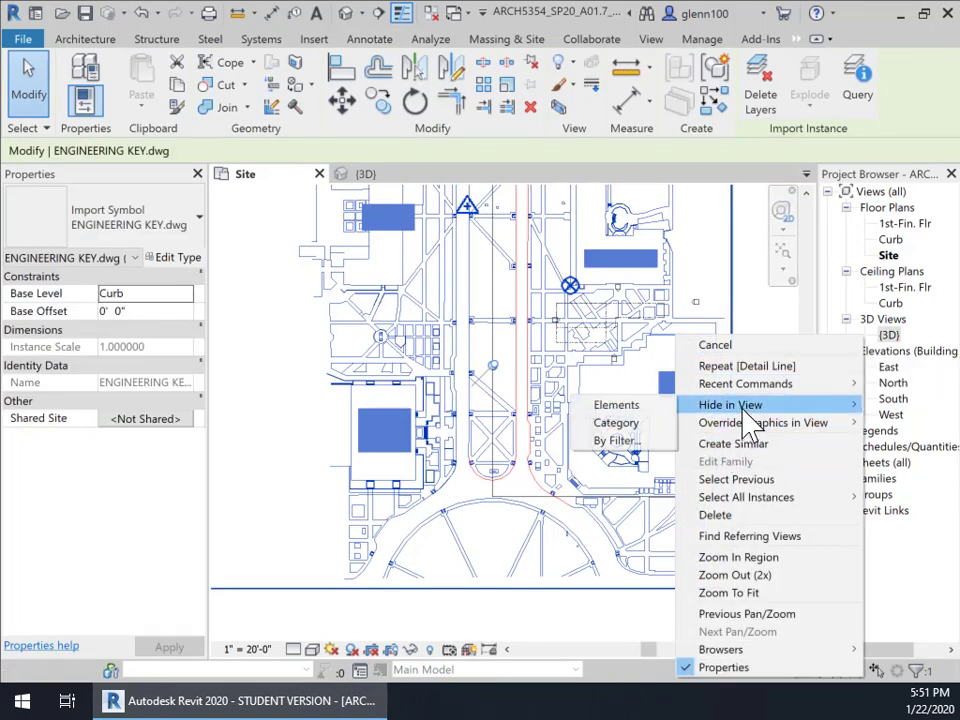
{"action": "left_click", "coordinate": [628, 409]}
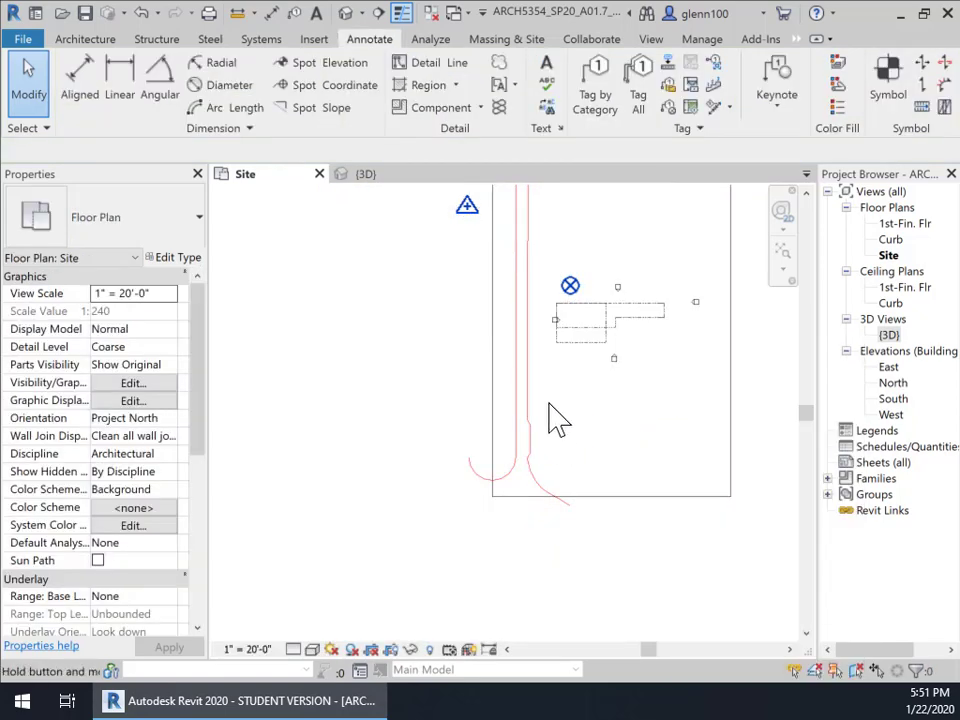
Inspect the rectangle around the building site by selecting its chain of boundary lines and the topography surface beneath them
{"action": "middle_click_drag", "start_coordinate": [558, 420], "coordinate": [538, 497]}
{"action": "scroll", "coordinate": [538, 497], "scroll_direction": "down", "scroll_amount": 1}
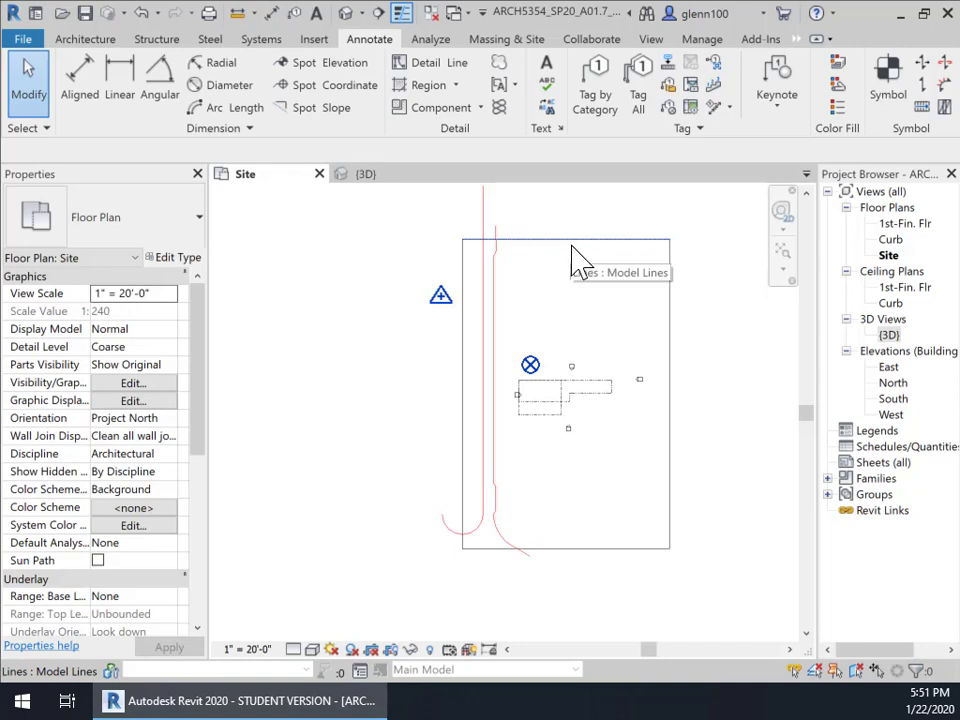
{"action": "key", "text": "Tab"}
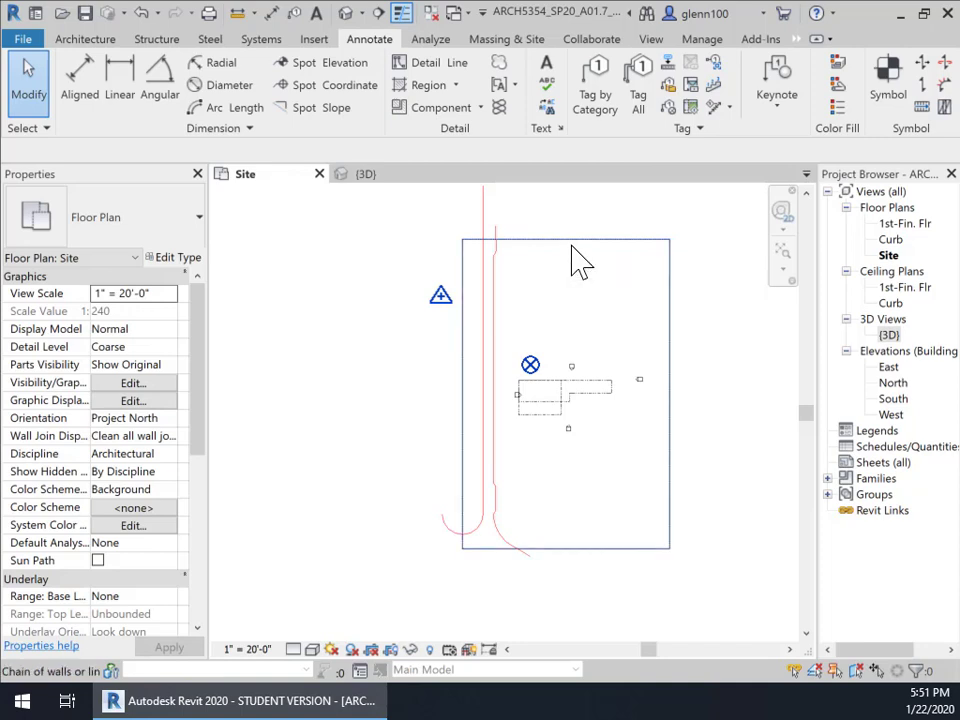
{"action": "left_click", "coordinate": [573, 248]}
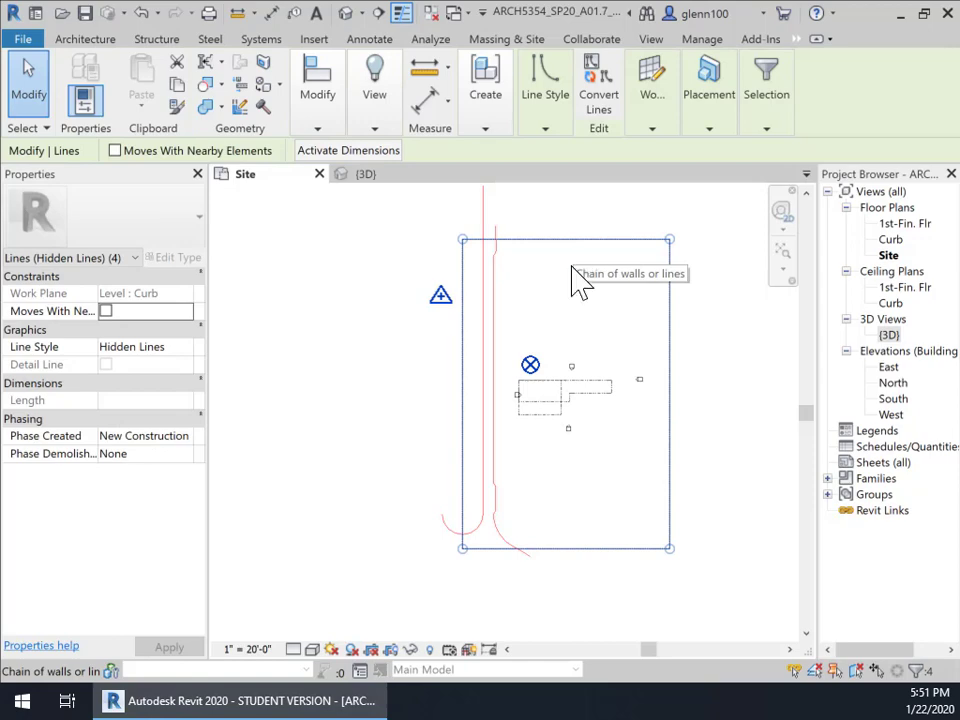
{"action": "left_click", "coordinate": [604, 561]}
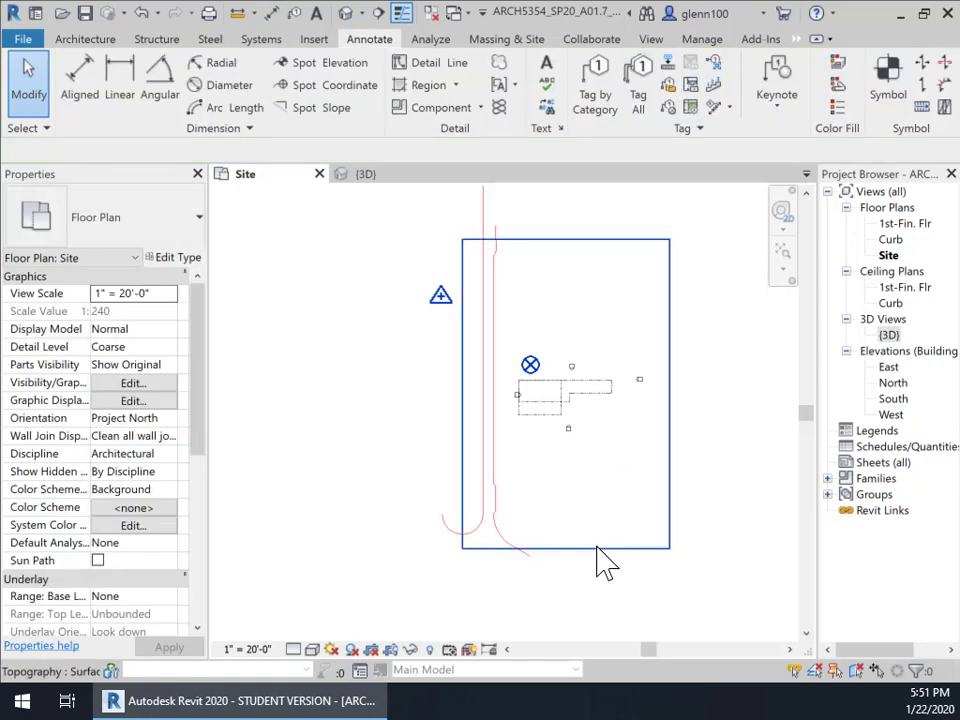
{"action": "left_click", "coordinate": [604, 561]}
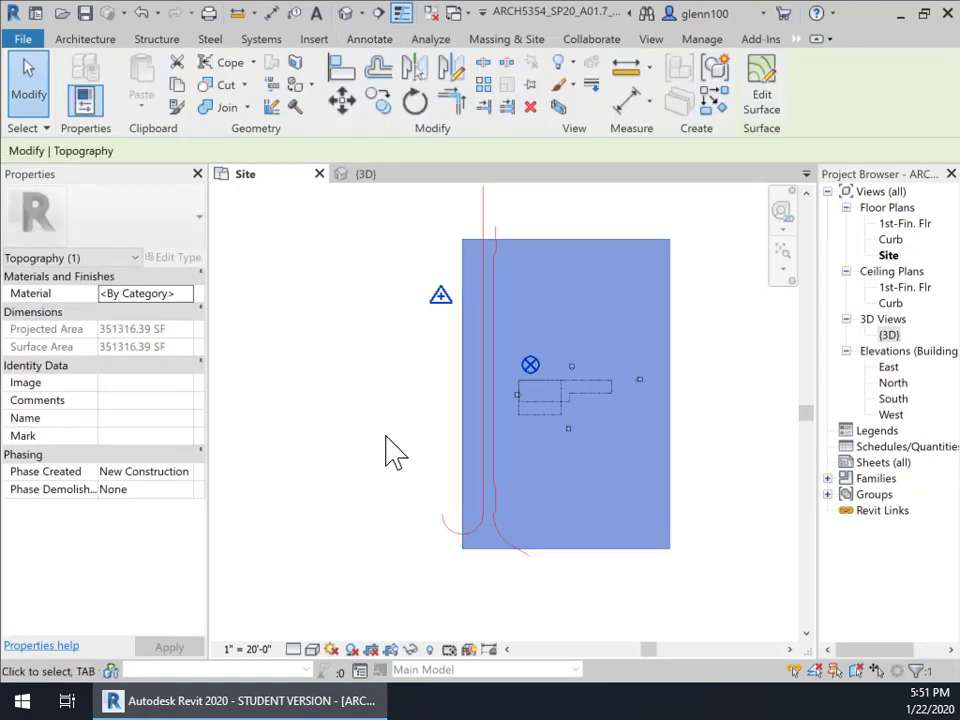
{"action": "left_click", "coordinate": [392, 452]}
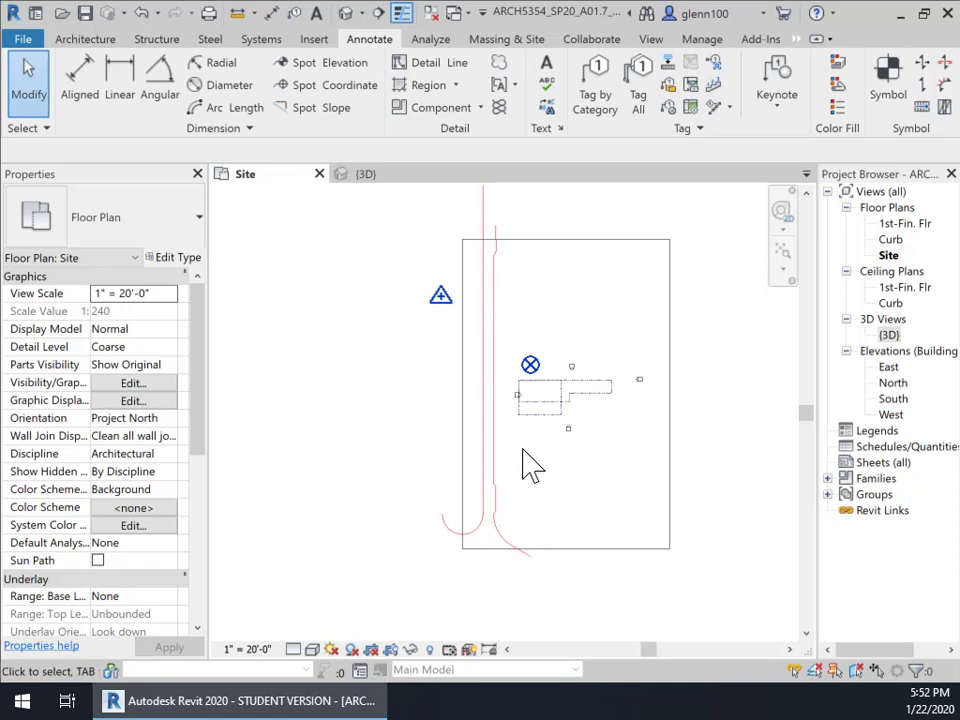
Split the topography surface along the mall's inner curb, picking its long straight line and south end arc as the split boundary
{"action": "left_click", "coordinate": [507, 40]}
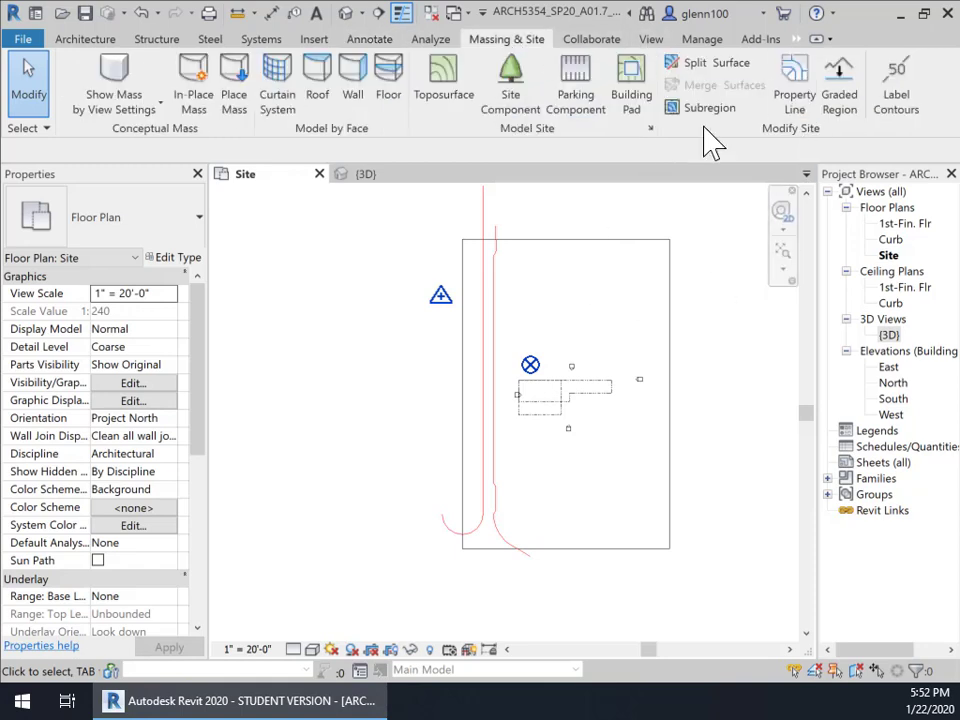
{"action": "left_click", "coordinate": [714, 68]}
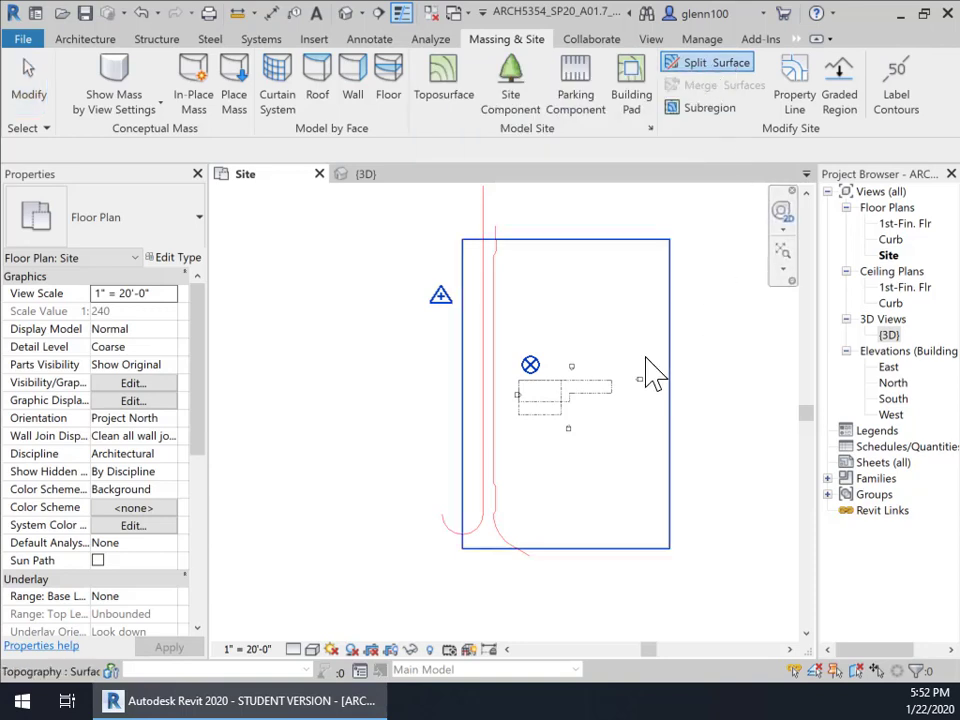
{"action": "left_click", "coordinate": [573, 257]}
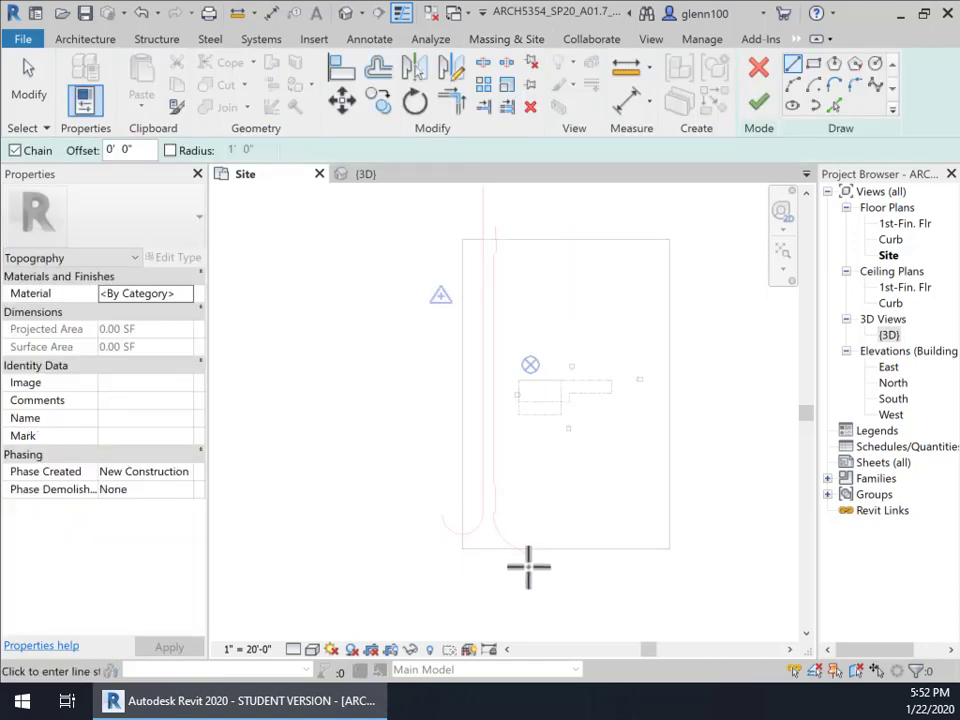
{"action": "scroll", "coordinate": [528, 567], "scroll_direction": "up", "scroll_amount": 3}
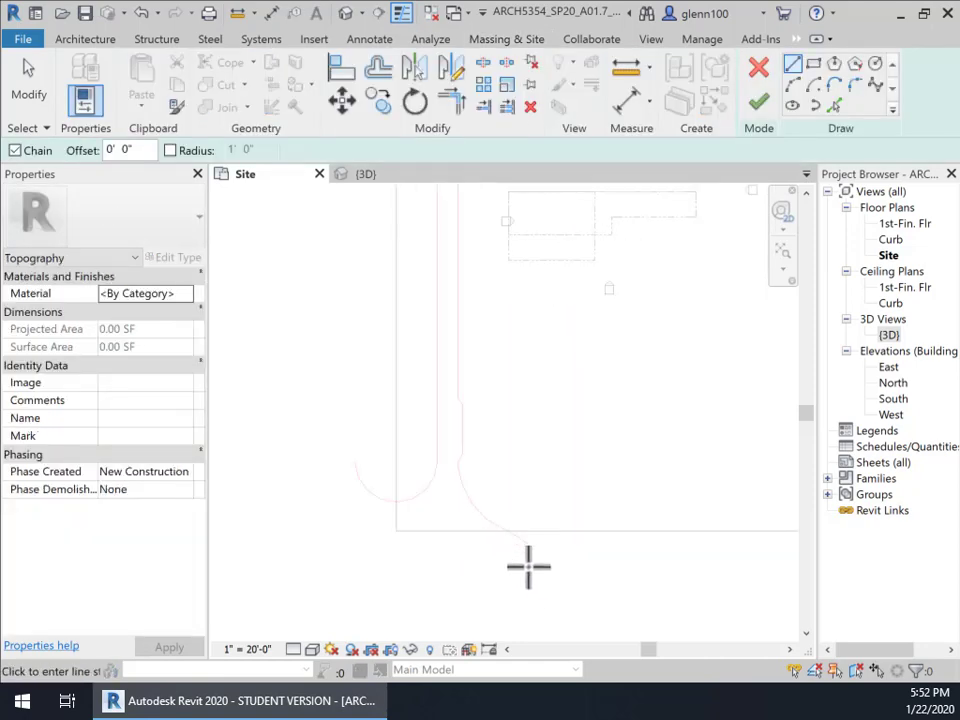
{"action": "left_click", "coordinate": [375, 490]}
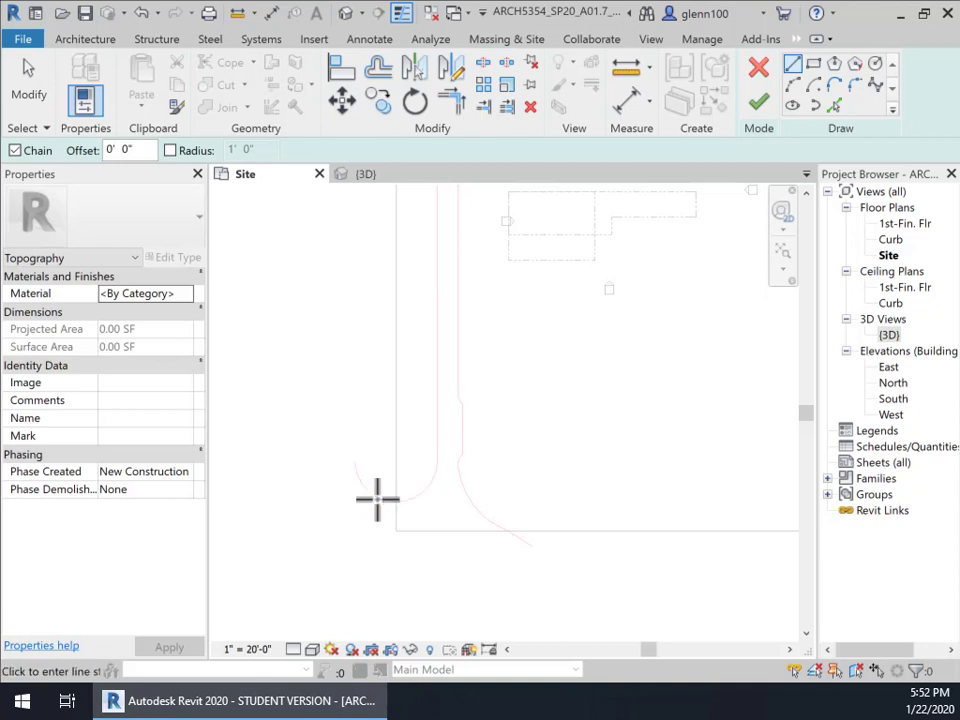
{"action": "scroll", "coordinate": [488, 385], "scroll_direction": "down", "scroll_amount": 1}
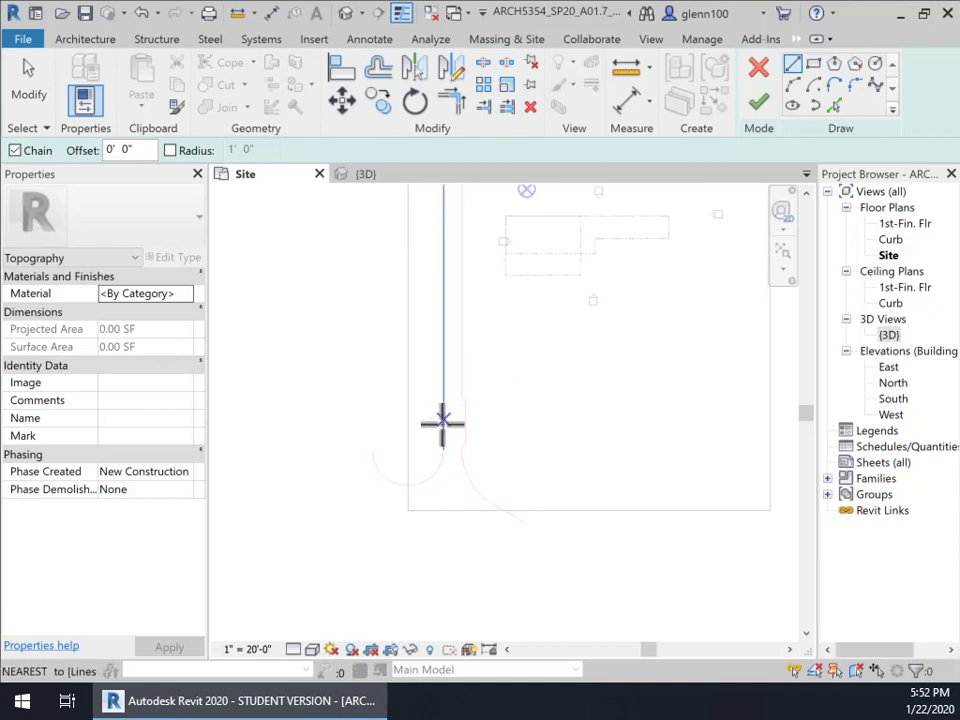
{"action": "middle_click_drag", "start_coordinate": [468, 468], "coordinate": [444, 587]}
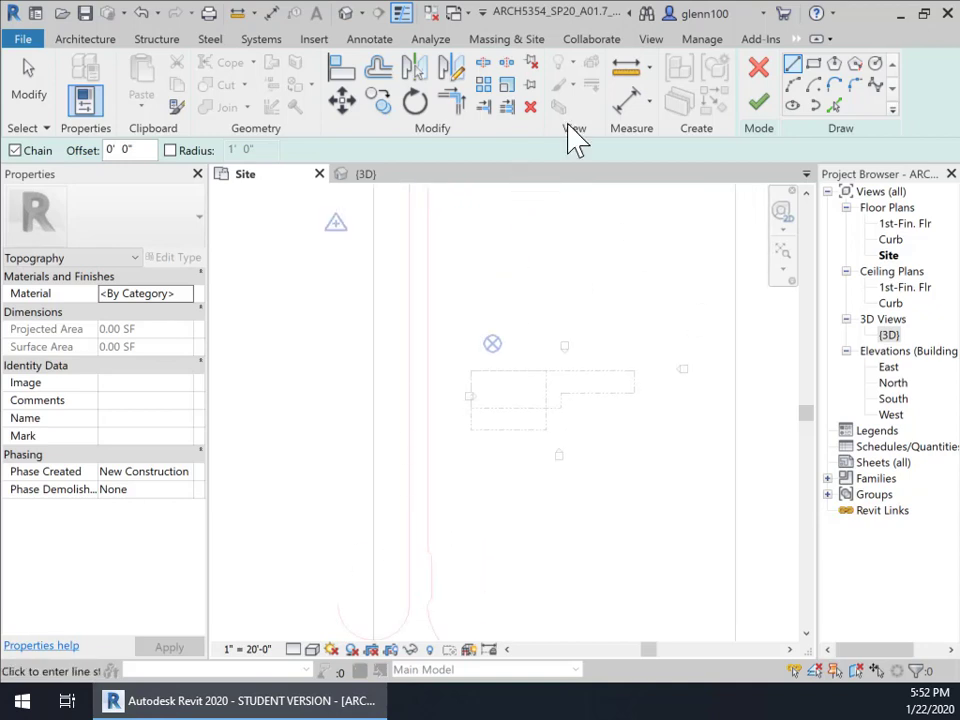
{"action": "left_click", "coordinate": [28, 80]}
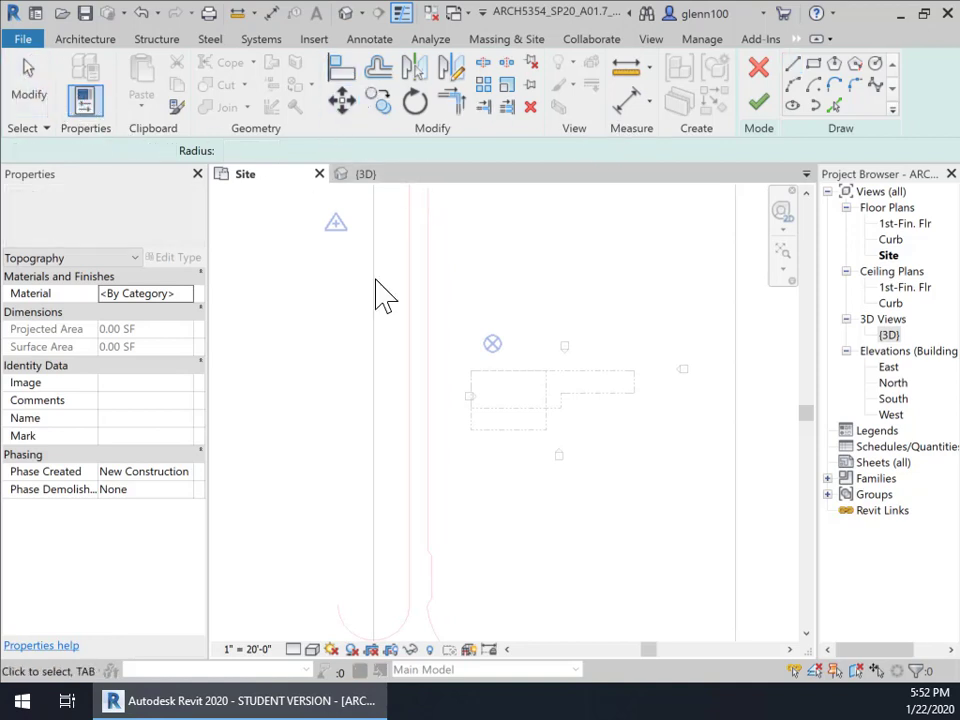
{"action": "left_click", "coordinate": [836, 107]}
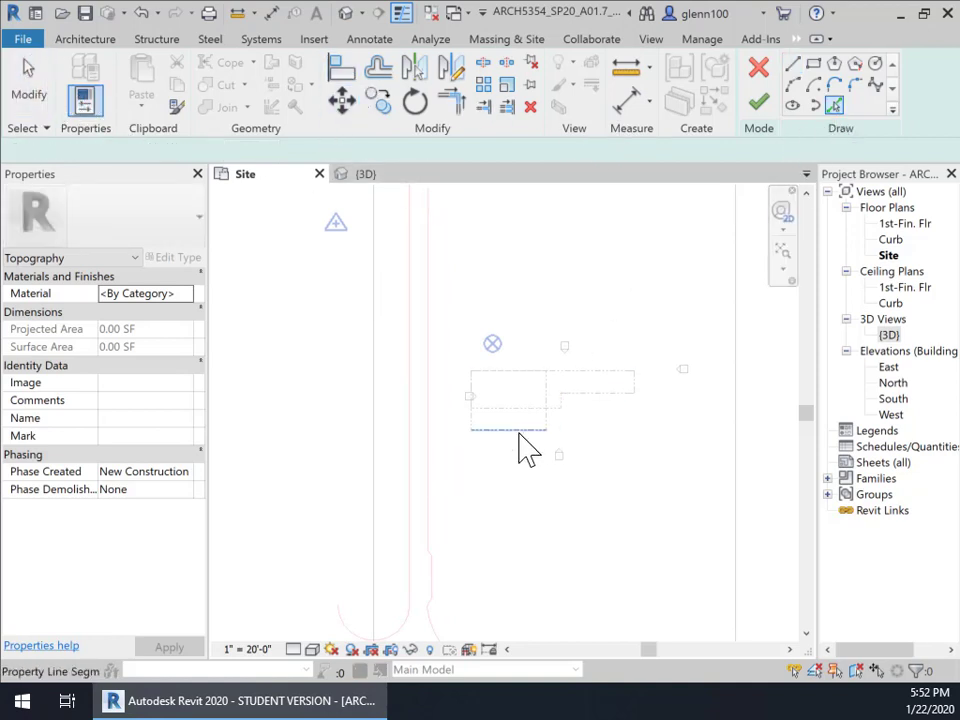
{"action": "left_click", "coordinate": [409, 598]}
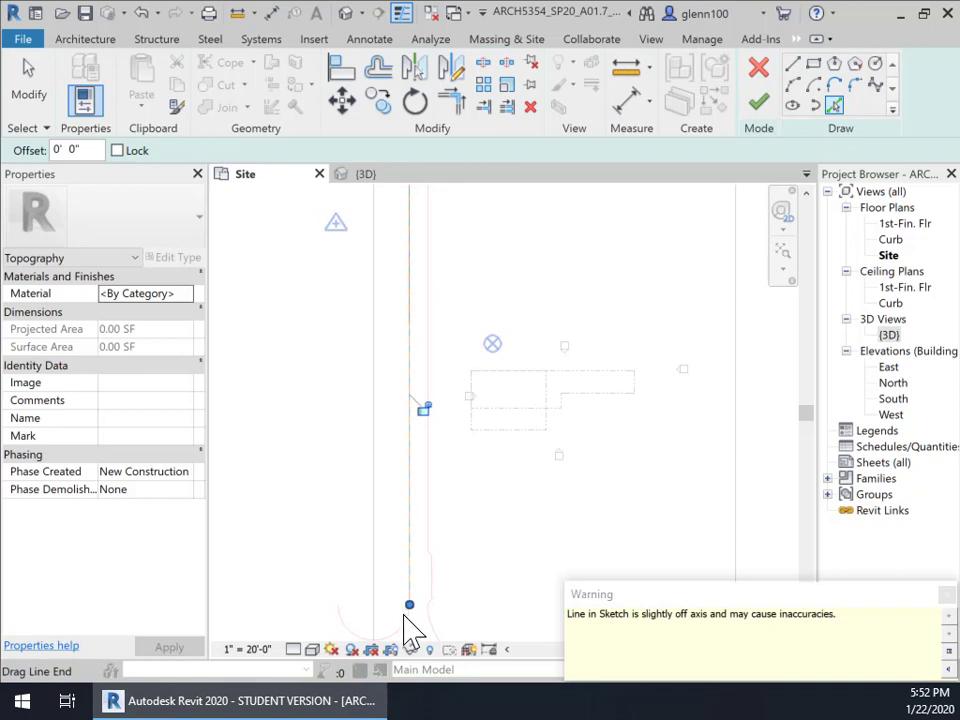
{"action": "left_click", "coordinate": [947, 596]}
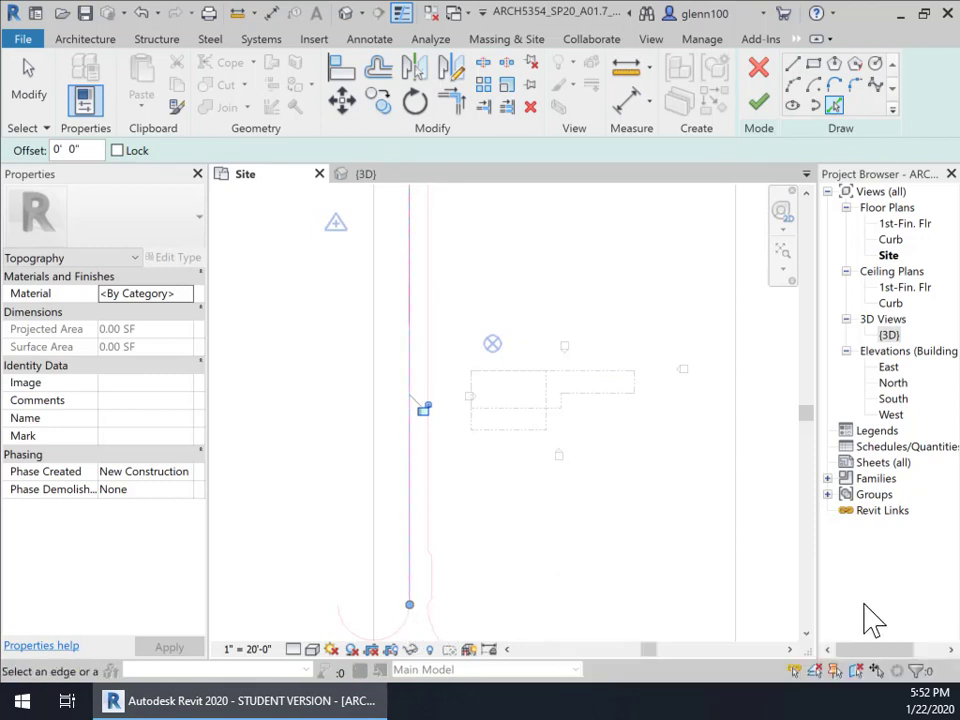
{"action": "left_click", "coordinate": [402, 628]}
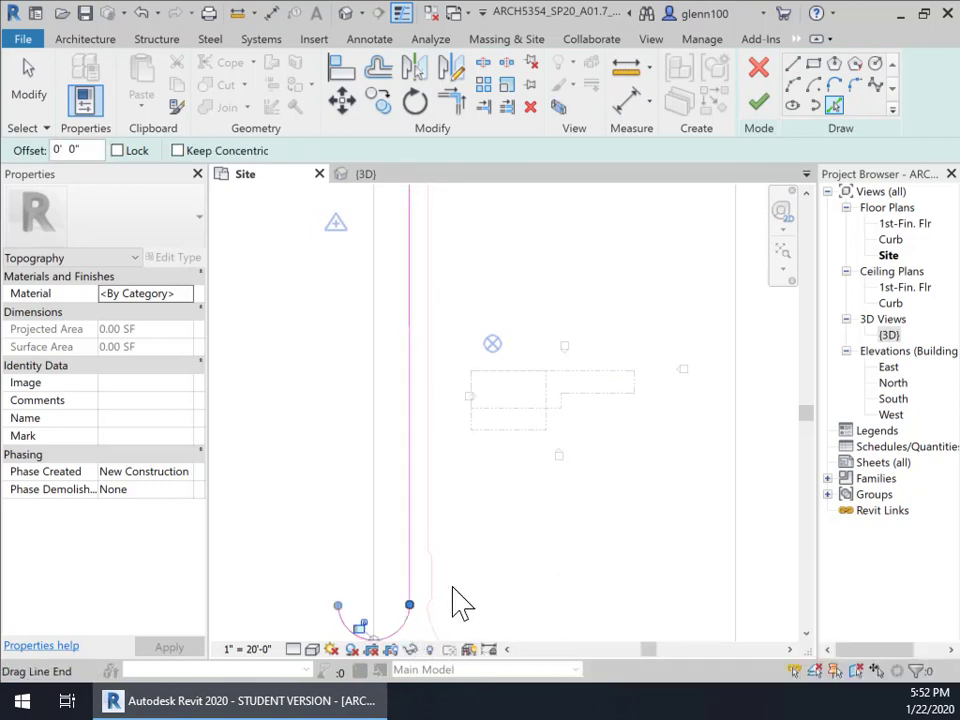
{"action": "scroll", "coordinate": [497, 514], "scroll_direction": "down", "scroll_amount": 2}
{"action": "middle_click_drag", "start_coordinate": [497, 514], "coordinate": [493, 407]}
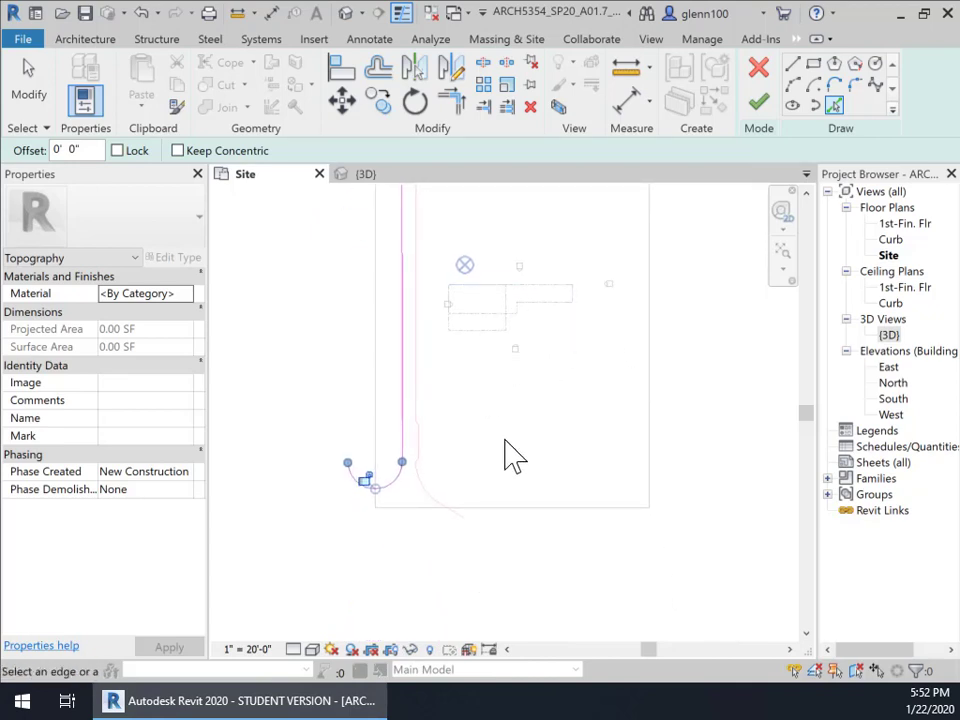
{"action": "left_click", "coordinate": [757, 103]}
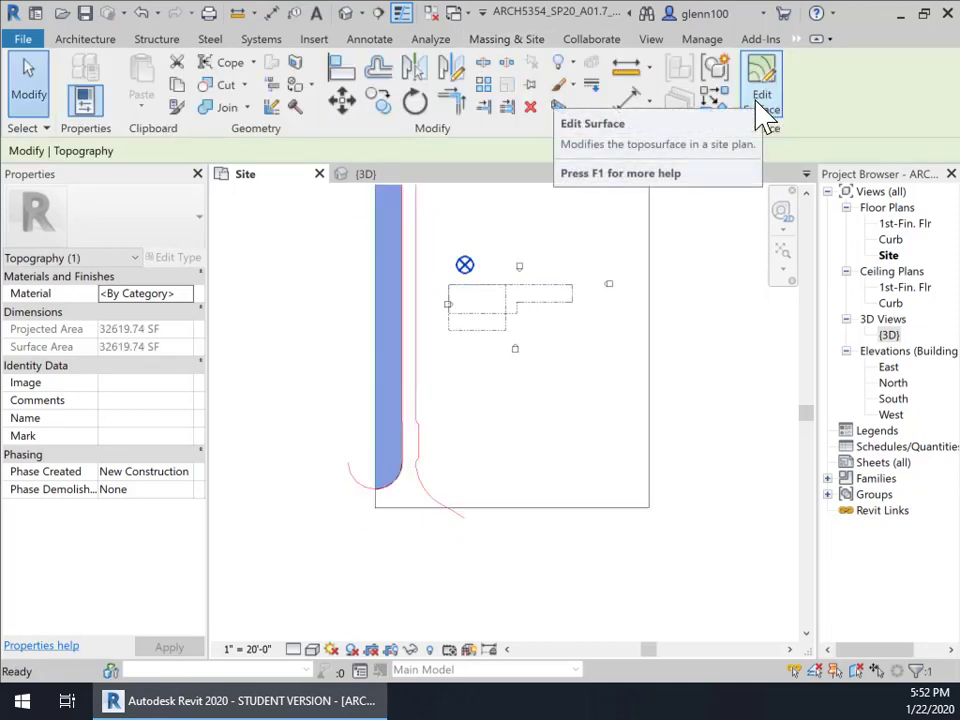
{"action": "left_click", "coordinate": [520, 565]}
Start splitting the large remaining topography surface and pick the outer curb's short straight line crossing the north boundary as split boundary
{"action": "scroll", "coordinate": [483, 560], "scroll_direction": "down", "scroll_amount": 1}
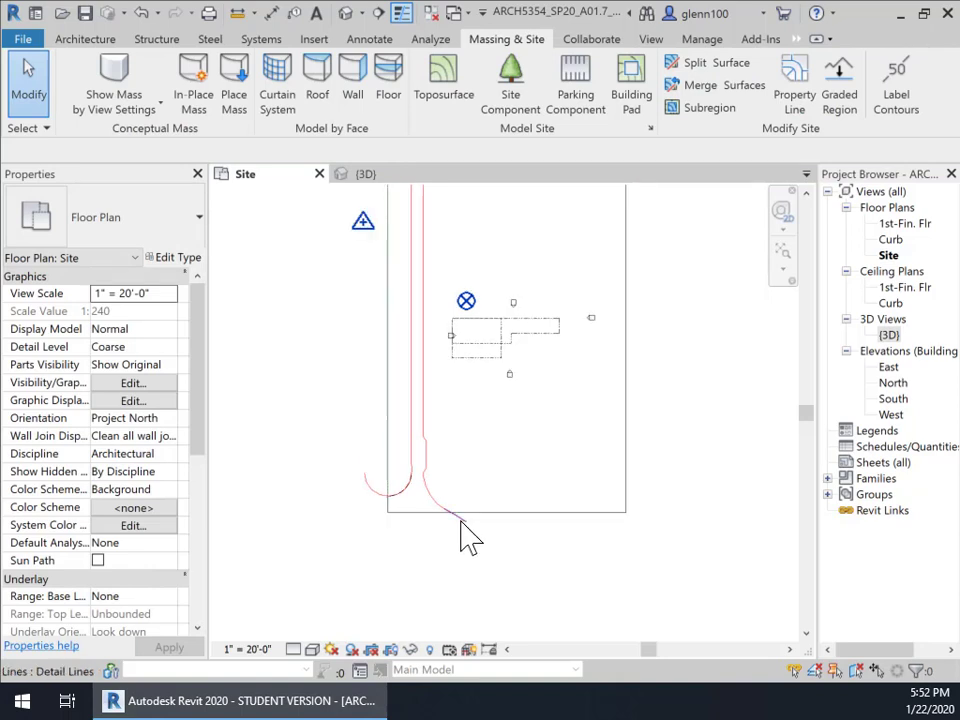
{"action": "left_click", "coordinate": [694, 63]}
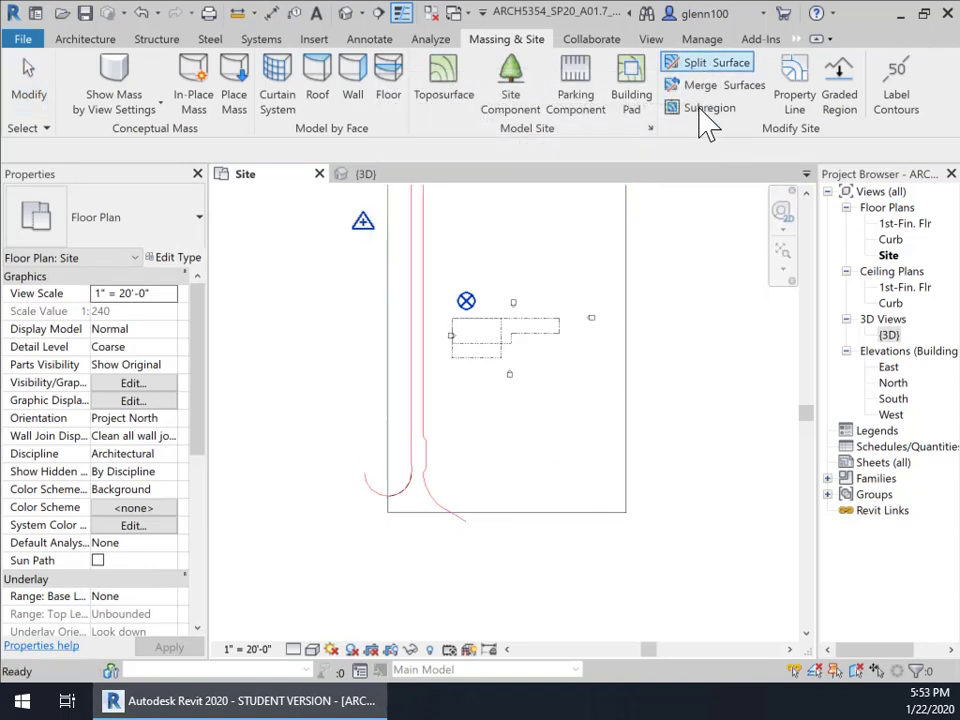
{"action": "left_click", "coordinate": [628, 511]}
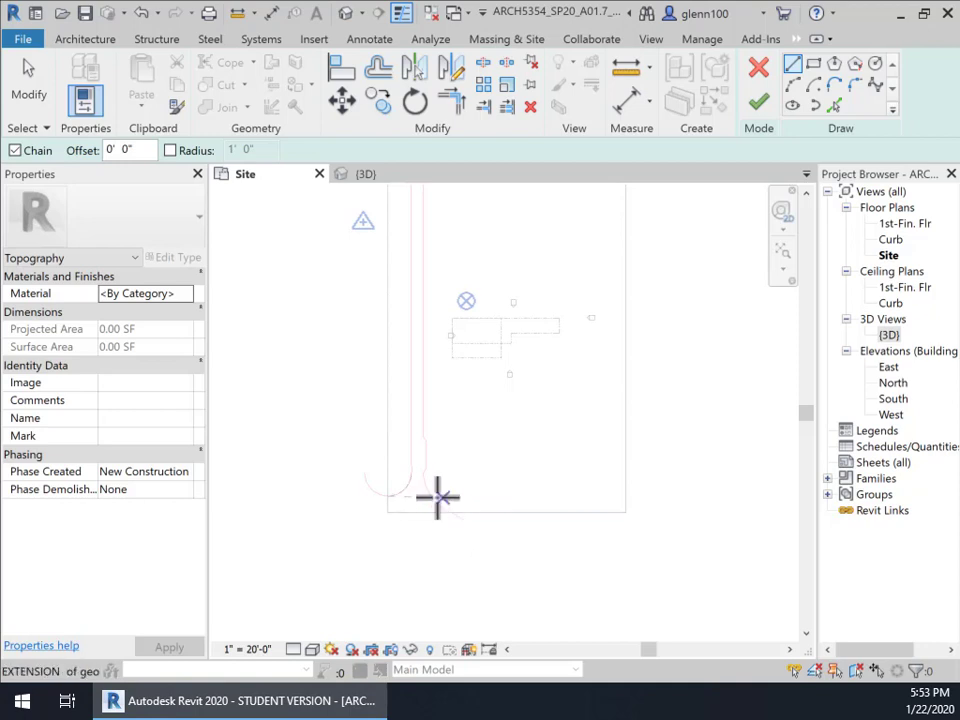
{"action": "mouse_move", "coordinate": [439, 476]}
{"action": "middle_mouse_down"}
{"action": "mouse_move", "coordinate": [465, 493]}
{"action": "mouse_move", "coordinate": [394, 510]}
{"action": "middle_mouse_up"}
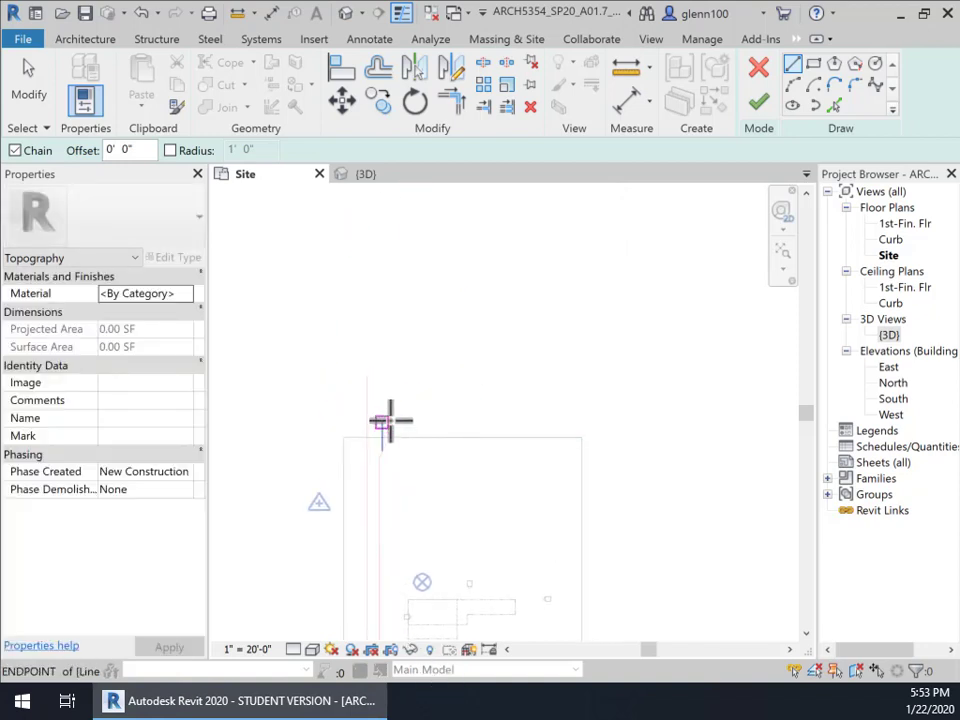
{"action": "key", "text": "Escape"}
{"action": "left_click", "coordinate": [834, 105]}
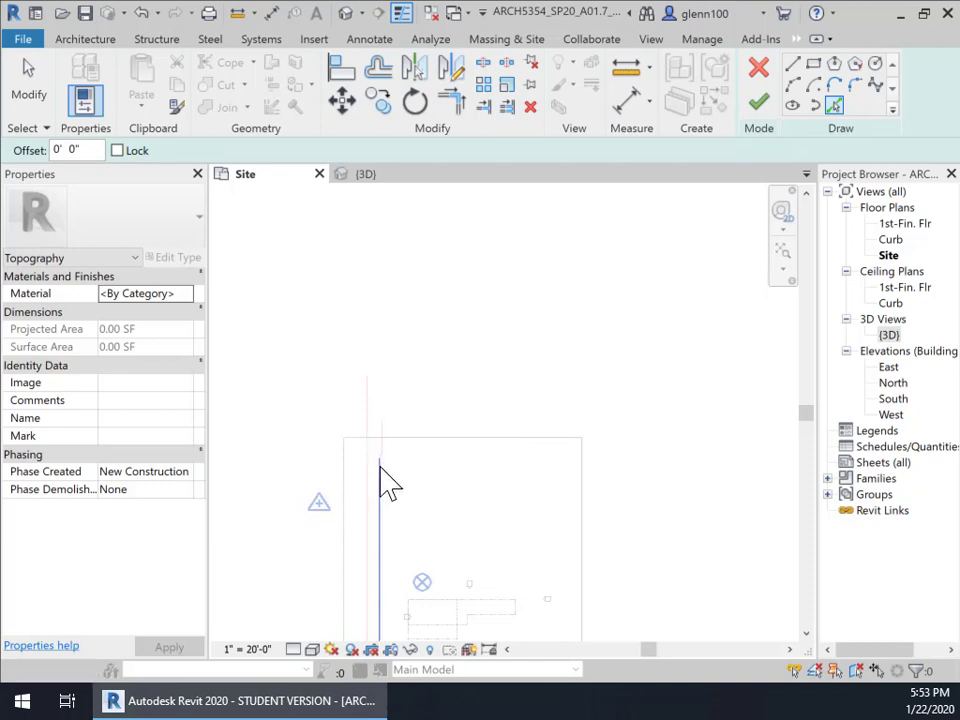
{"action": "scroll", "coordinate": [405, 470], "scroll_direction": "up", "scroll_amount": 2}
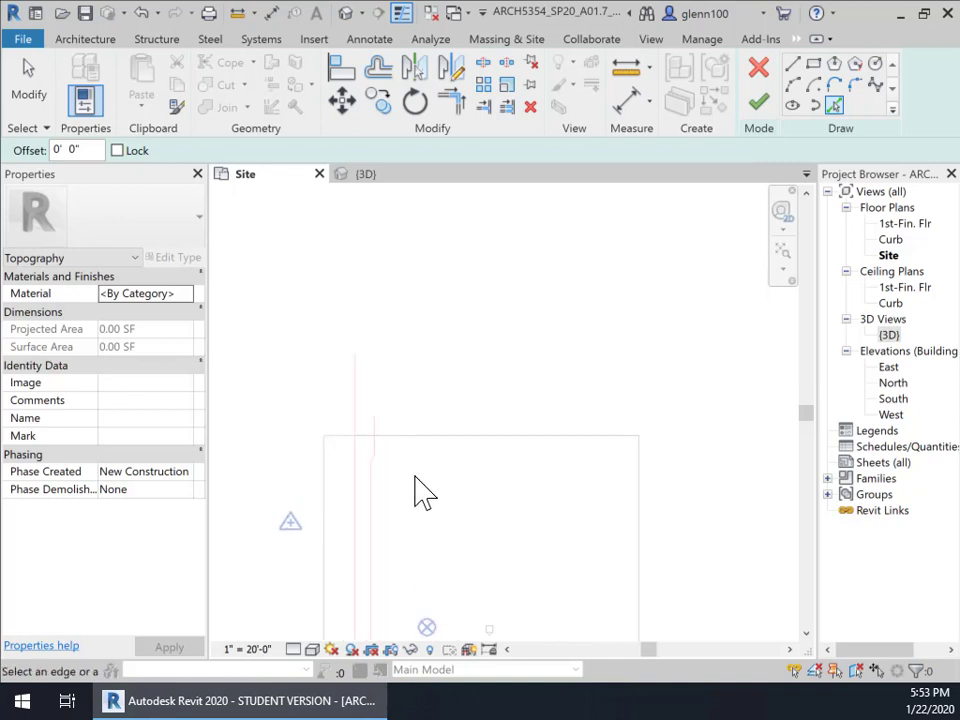
{"action": "middle_click_drag", "start_coordinate": [425, 490], "coordinate": [524, 382]}
{"action": "scroll", "coordinate": [497, 294], "scroll_direction": "up", "scroll_amount": 1}
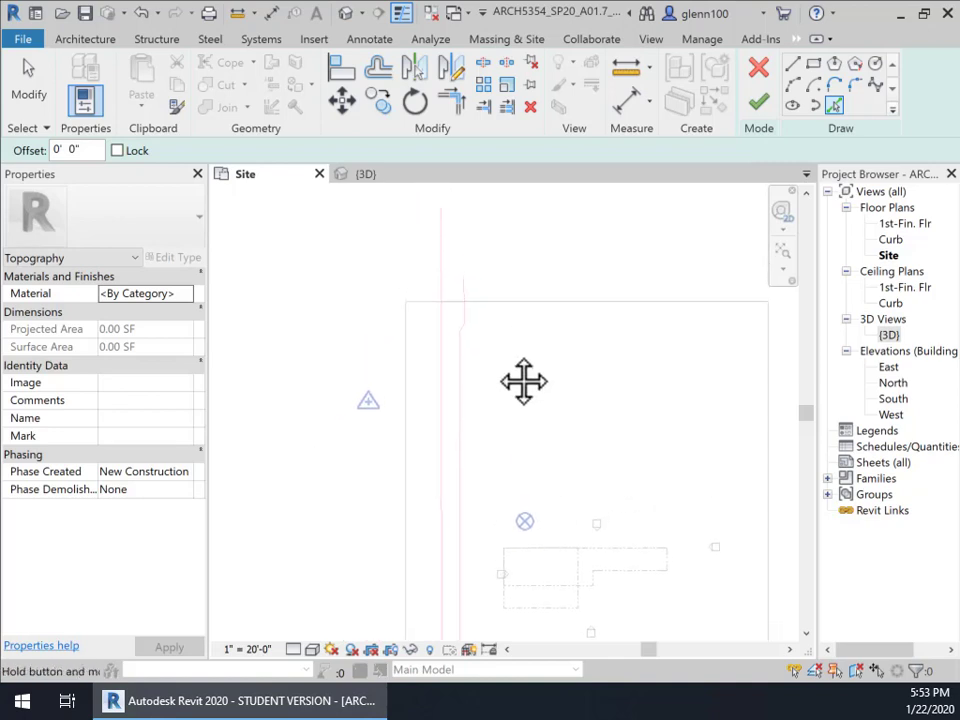
{"action": "scroll", "coordinate": [497, 360], "scroll_direction": "up", "scroll_amount": 1}
{"action": "scroll", "coordinate": [497, 368], "scroll_direction": "up", "scroll_amount": 1}
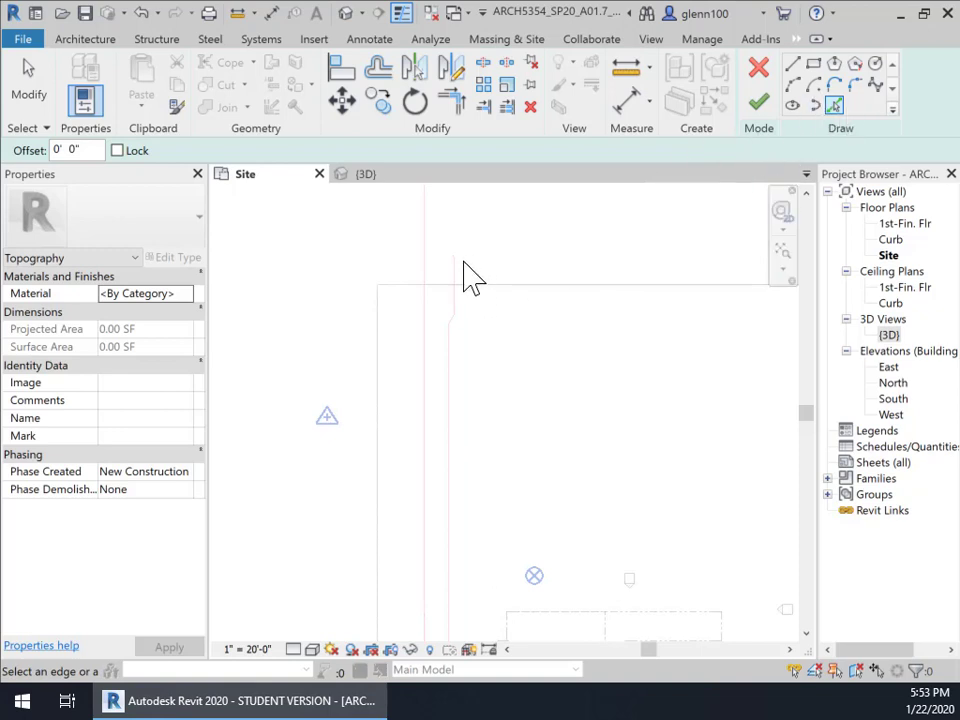
{"action": "scroll", "coordinate": [466, 345], "scroll_direction": "up", "scroll_amount": 4}
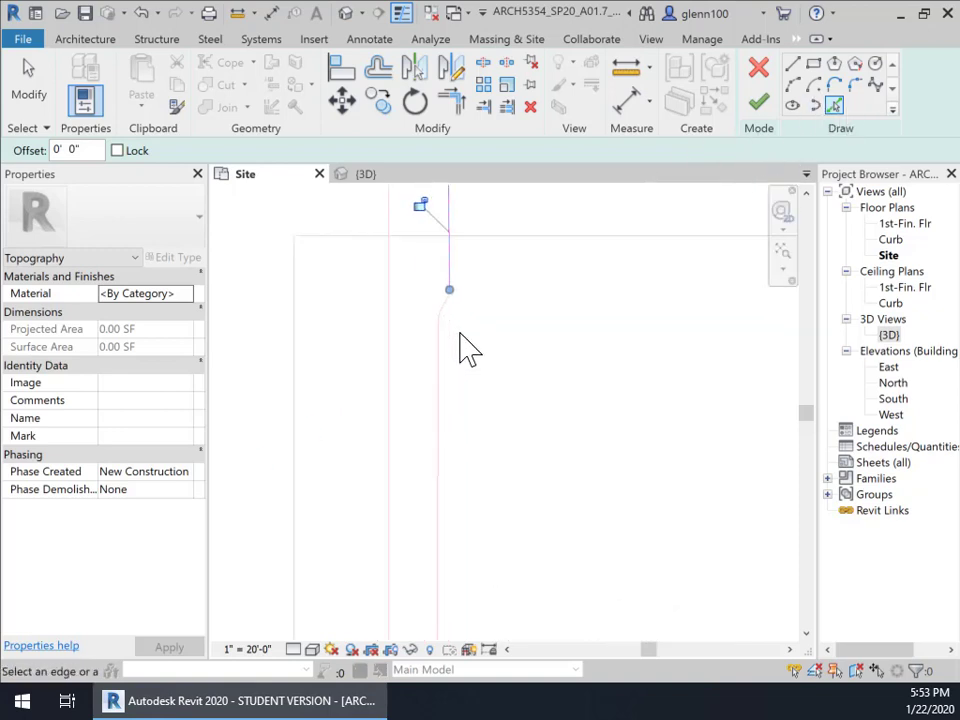
Add the outer curb's north jog, with both arcs and the short line between them, and the long straight line to the split boundary
{"action": "scroll", "coordinate": [446, 308], "scroll_direction": "up", "scroll_amount": 1}
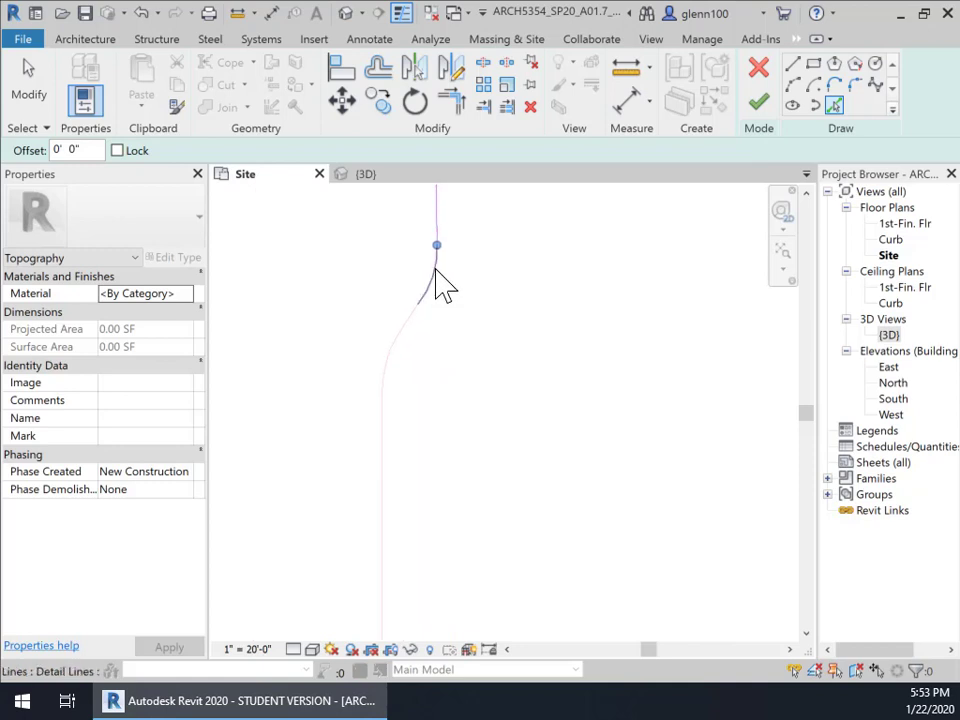
{"action": "left_click", "coordinate": [429, 290]}
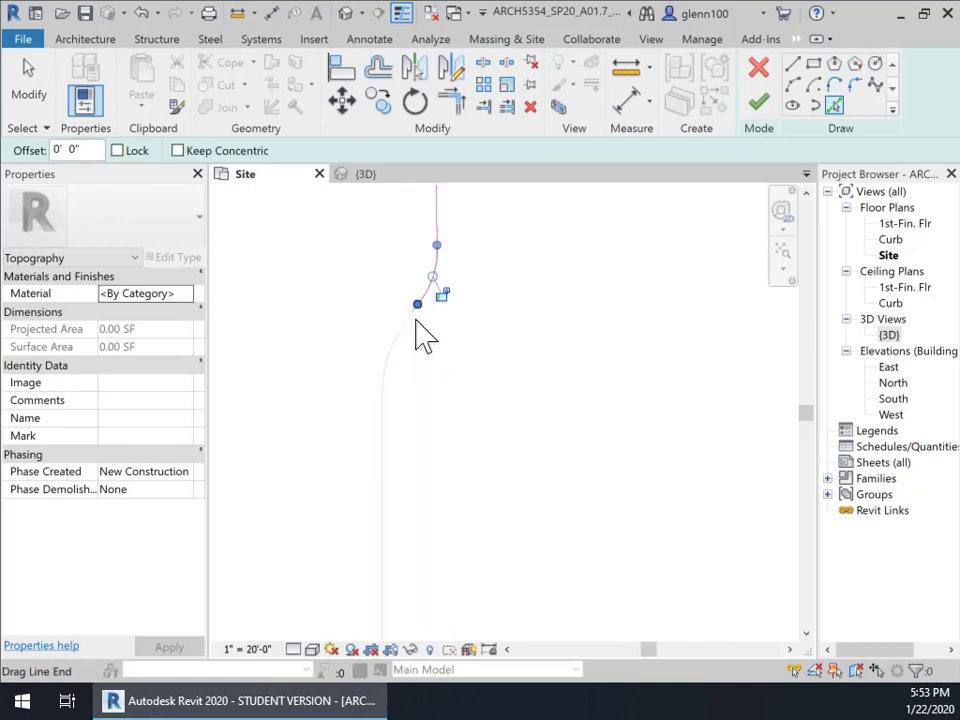
{"action": "left_click", "coordinate": [415, 321]}
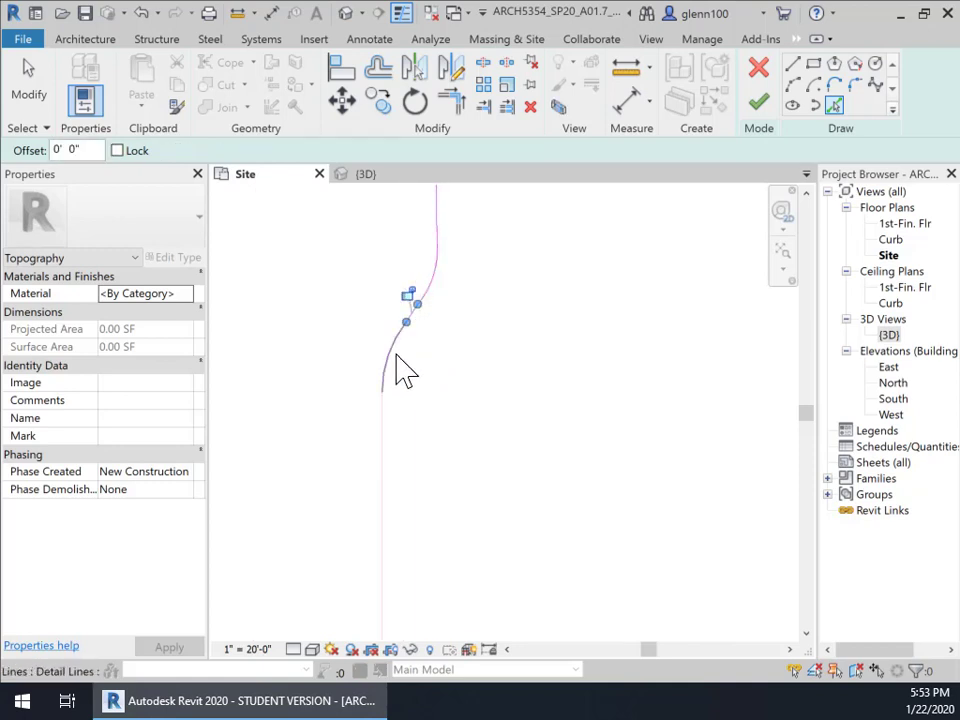
{"action": "left_click", "coordinate": [394, 355]}
{"action": "left_click", "coordinate": [386, 456]}
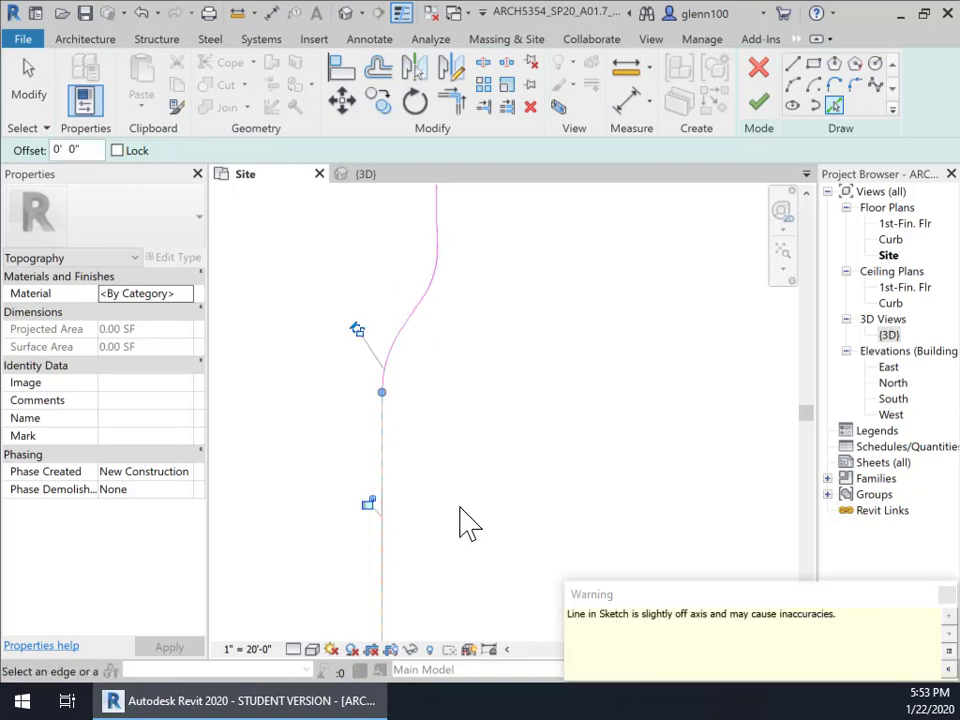
Extend the split boundary around the first bend of the outer curb's south jog, picking its arcs, connecting line and adjoining straight line
{"action": "scroll", "coordinate": [462, 523], "scroll_direction": "down", "scroll_amount": 1}
{"action": "scroll", "coordinate": [464, 500], "scroll_direction": "down", "scroll_amount": 2}
{"action": "middle_click_drag", "start_coordinate": [489, 455], "coordinate": [491, 212]}
{"action": "scroll", "coordinate": [466, 358], "scroll_direction": "down", "scroll_amount": 5}
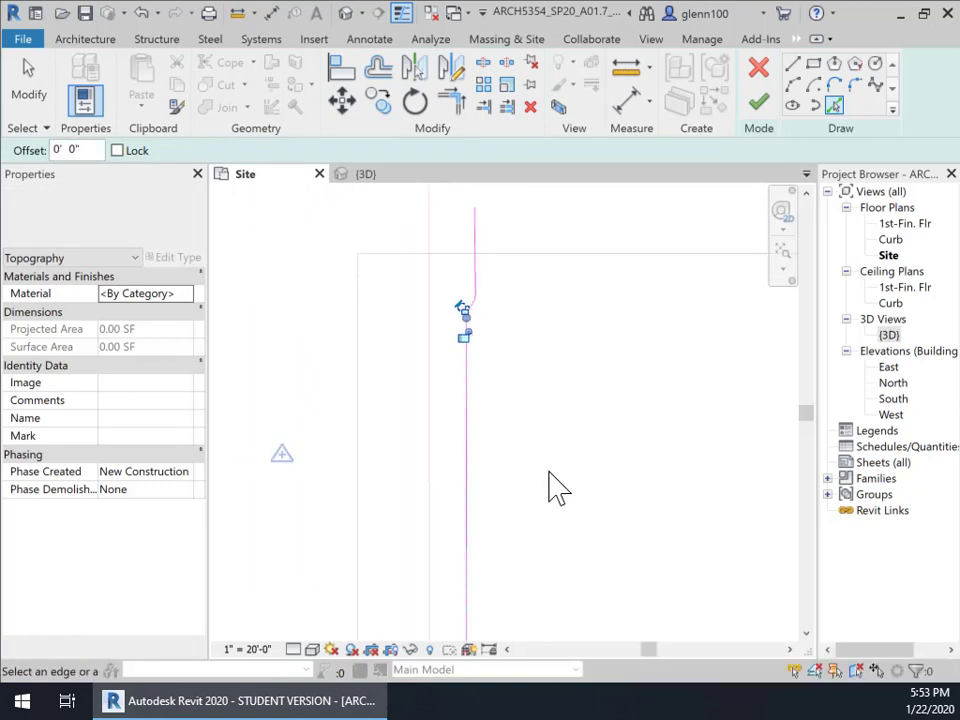
{"action": "middle_click_drag", "start_coordinate": [579, 458], "coordinate": [525, 242]}
{"action": "mouse_move", "coordinate": [576, 591]}
{"action": "middle_mouse_down"}
{"action": "mouse_move", "coordinate": [525, 246]}
{"action": "mouse_move", "coordinate": [456, 469]}
{"action": "mouse_move", "coordinate": [456, 565]}
{"action": "middle_mouse_up"}
{"action": "scroll", "coordinate": [387, 364], "scroll_direction": "up", "scroll_amount": 6}
{"action": "scroll", "coordinate": [465, 472], "scroll_direction": "up", "scroll_amount": 3}
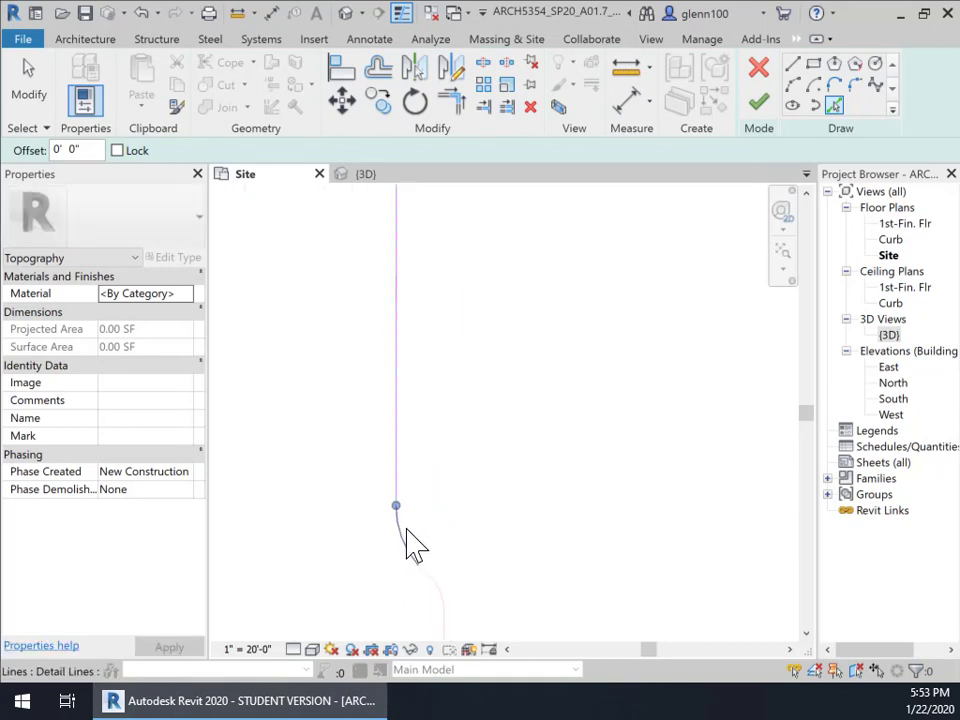
{"action": "left_click", "coordinate": [407, 530]}
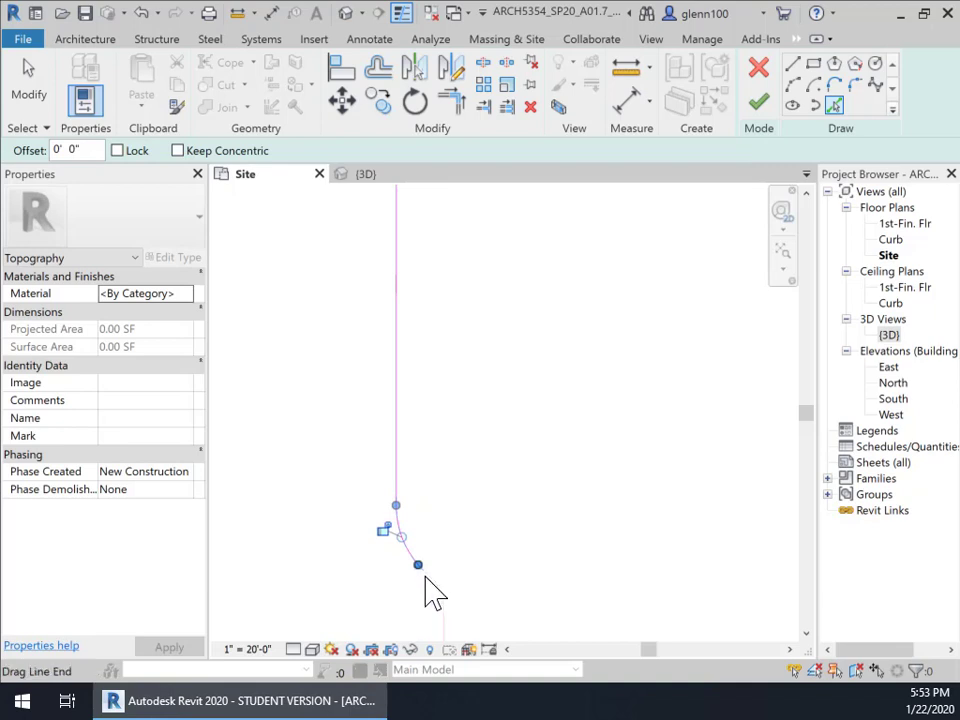
{"action": "left_click", "coordinate": [434, 598]}
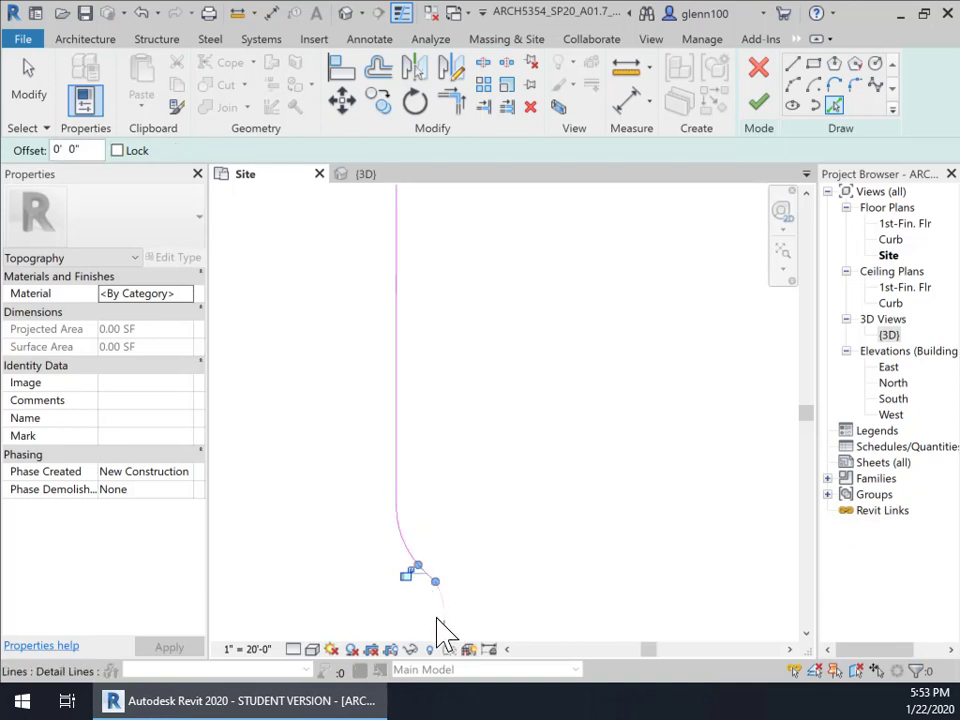
{"action": "left_click", "coordinate": [440, 607]}
{"action": "mouse_move", "coordinate": [504, 600]}
{"action": "middle_mouse_down"}
{"action": "mouse_move", "coordinate": [572, 375]}
{"action": "mouse_move", "coordinate": [506, 377]}
{"action": "middle_mouse_up"}
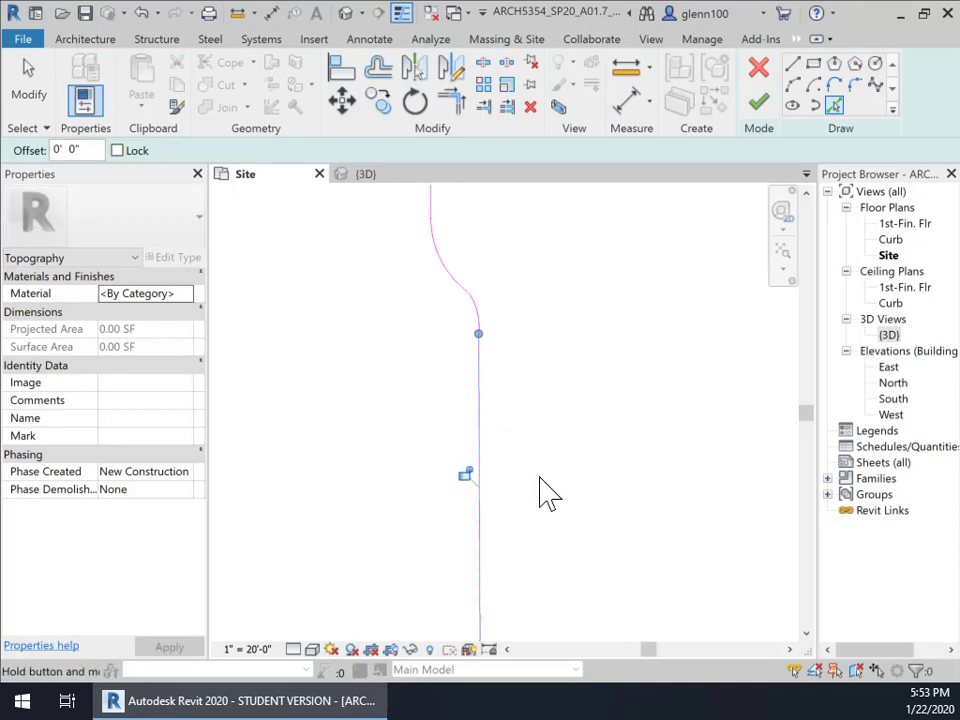
{"action": "middle_click_drag", "start_coordinate": [546, 493], "coordinate": [553, 199]}
{"action": "middle_click_drag", "start_coordinate": [536, 553], "coordinate": [571, 387]}
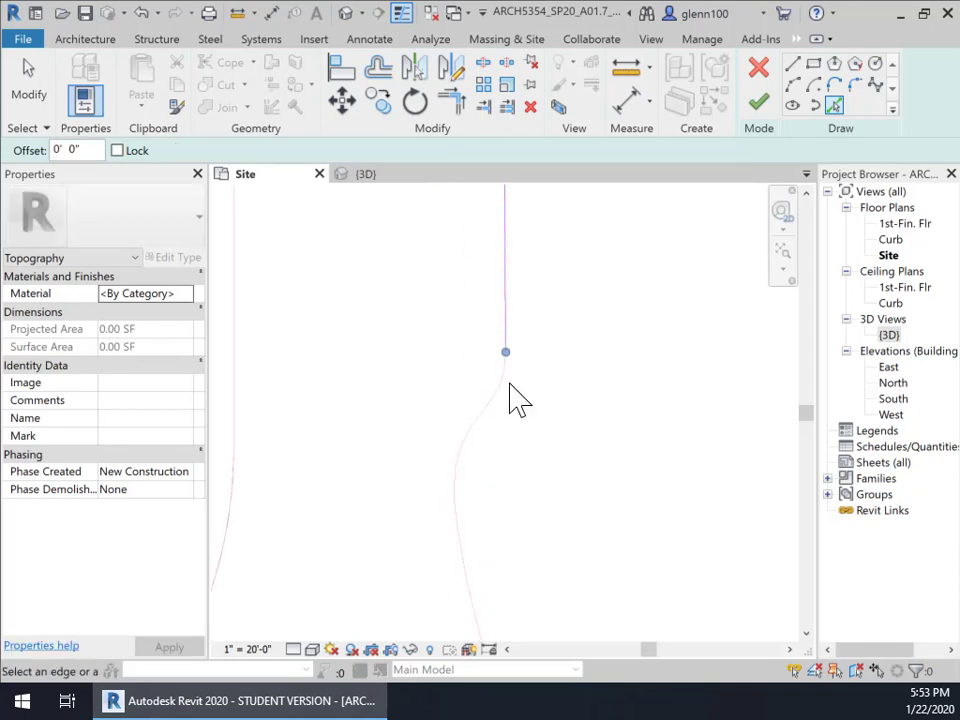
Add the south jog's return curves and the large corner arc below them to the split boundary
{"action": "left_click", "coordinate": [515, 410]}
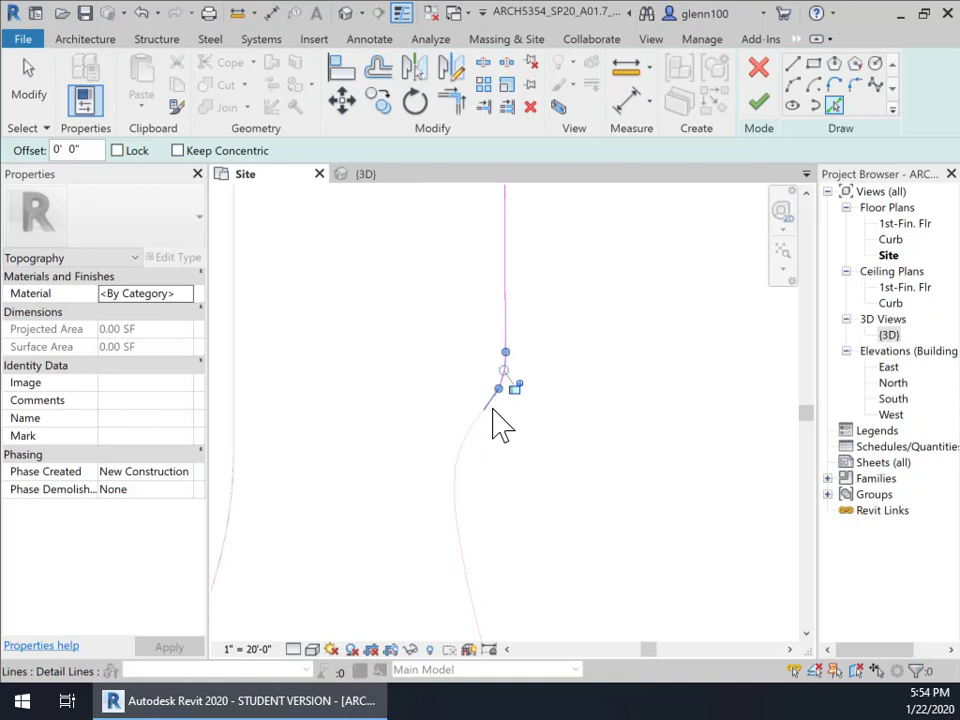
{"action": "left_click", "coordinate": [474, 452]}
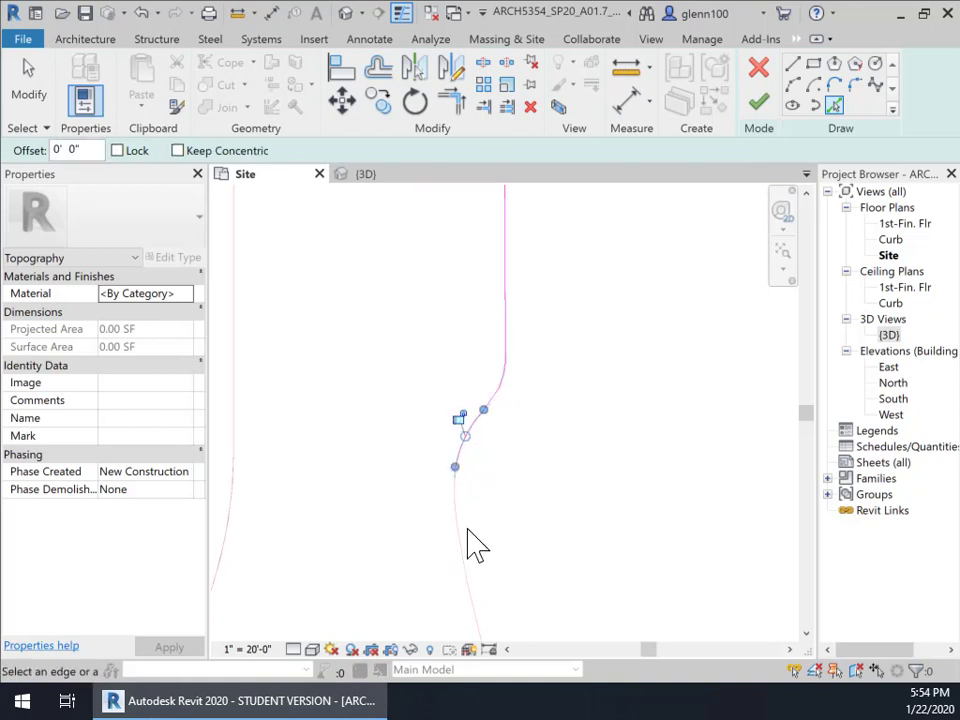
{"action": "middle_click_drag", "start_coordinate": [536, 557], "coordinate": [486, 315]}
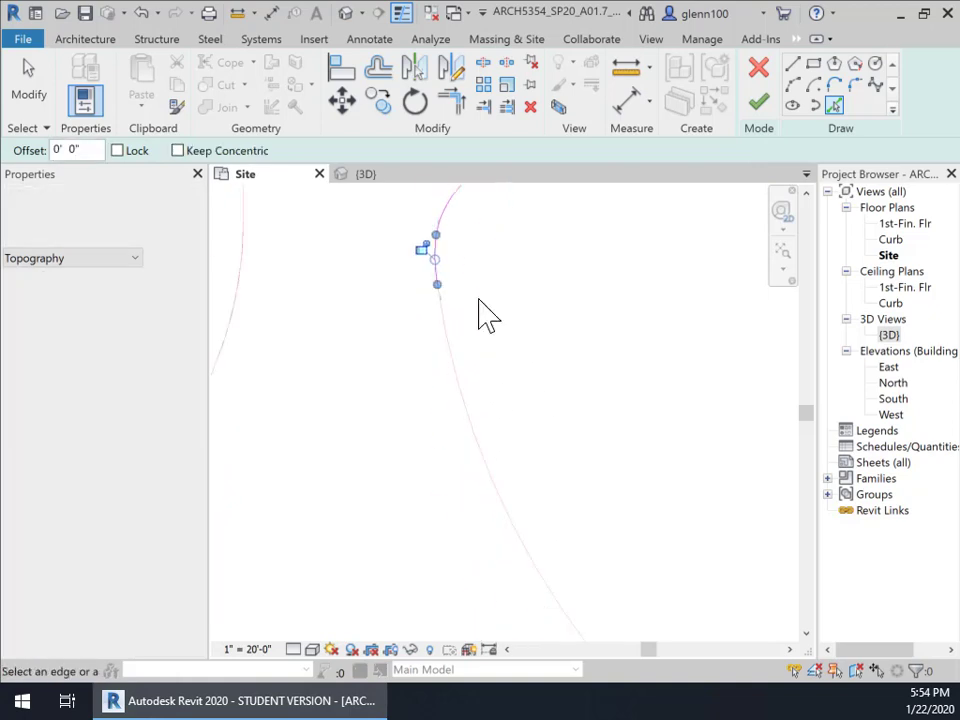
{"action": "left_click", "coordinate": [445, 333]}
Pick the outer curb's last two arcs across the south boundary and finish splitting the topography surface
{"action": "mouse_move", "coordinate": [561, 407]}
{"action": "middle_mouse_down"}
{"action": "mouse_move", "coordinate": [519, 381]}
{"action": "mouse_move", "coordinate": [530, 397]}
{"action": "middle_mouse_up"}
{"action": "middle_click_drag", "start_coordinate": [590, 497], "coordinate": [495, 315]}
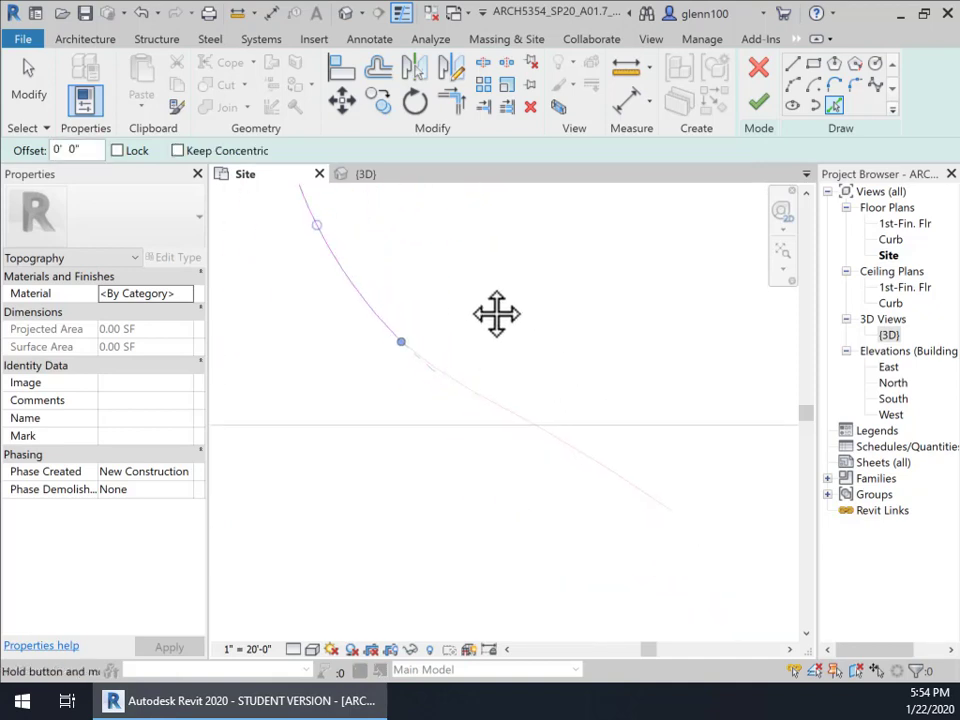
{"action": "left_click", "coordinate": [462, 387]}
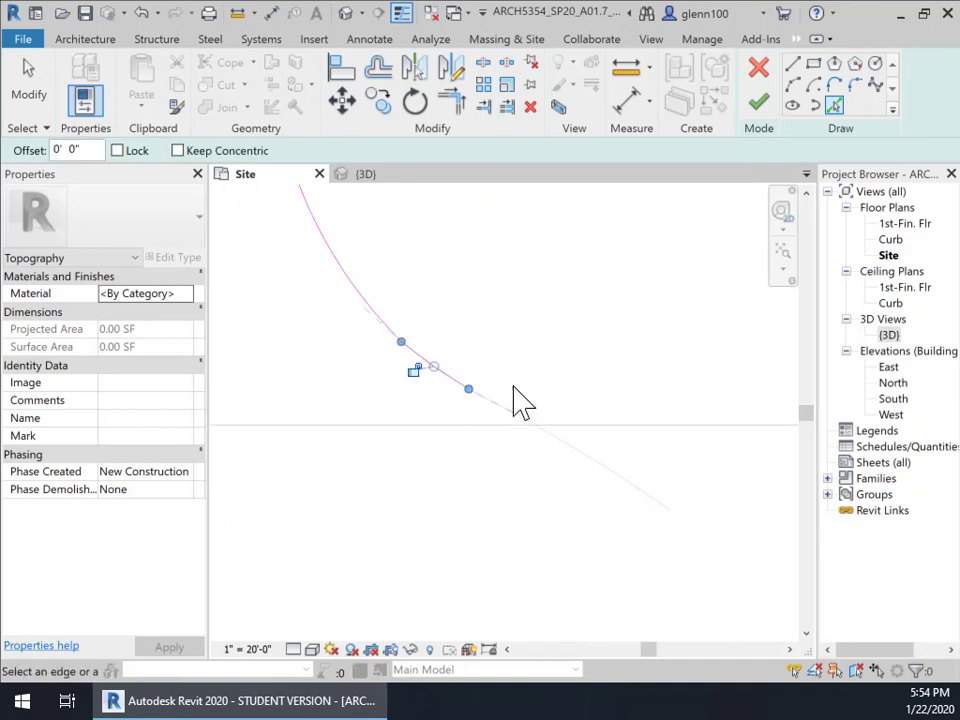
{"action": "left_click", "coordinate": [519, 432]}
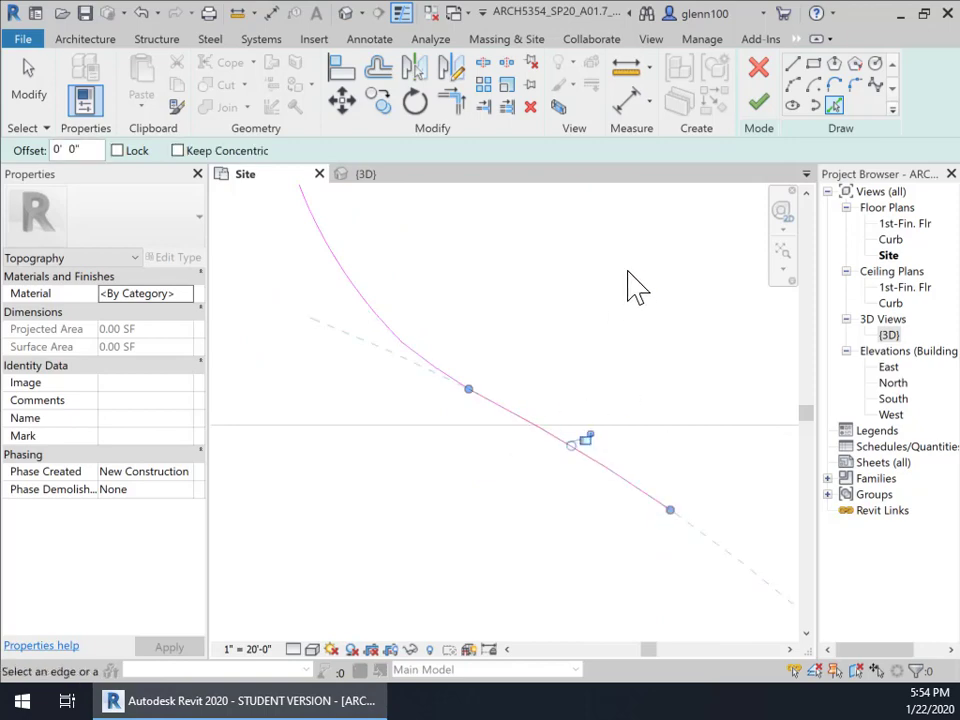
{"action": "left_click", "coordinate": [759, 101]}
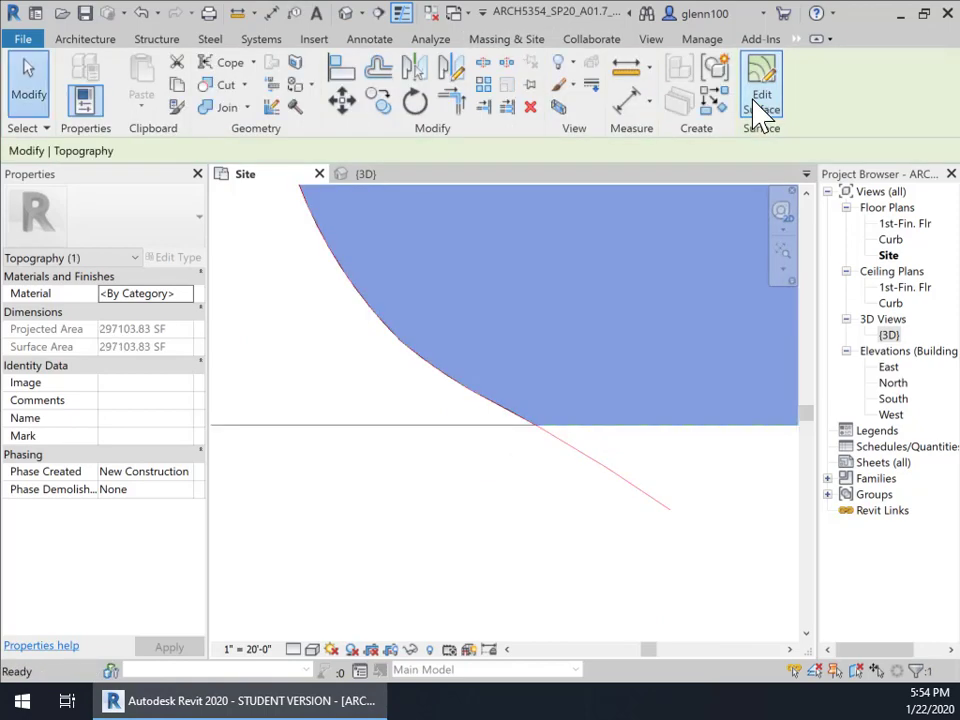
{"action": "scroll", "coordinate": [505, 372], "scroll_direction": "down", "scroll_amount": 6}
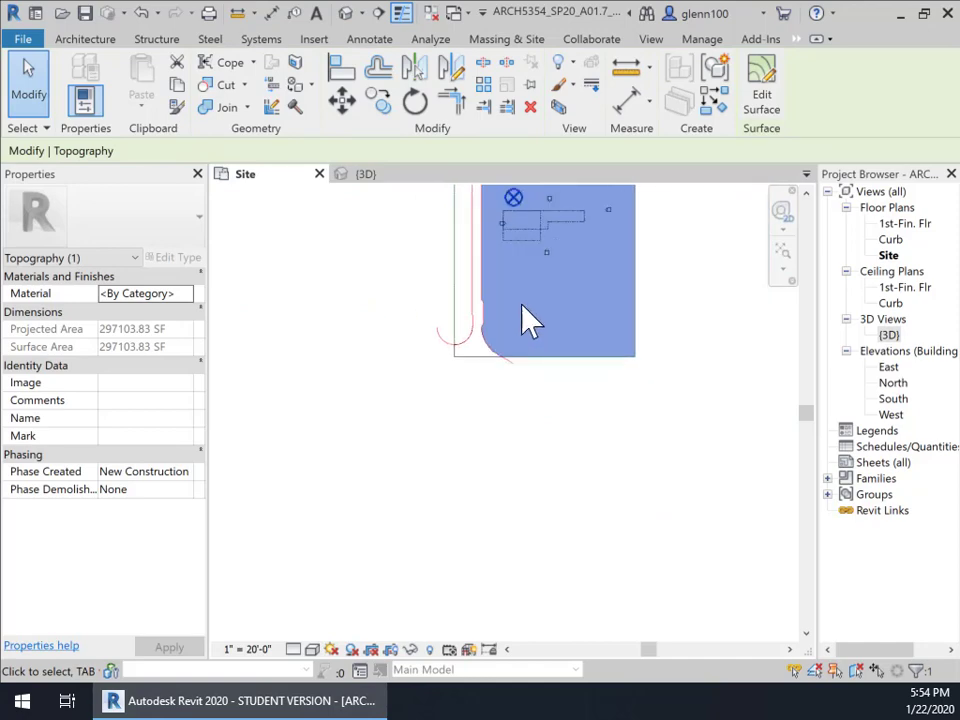
{"action": "left_click", "coordinate": [624, 300]}
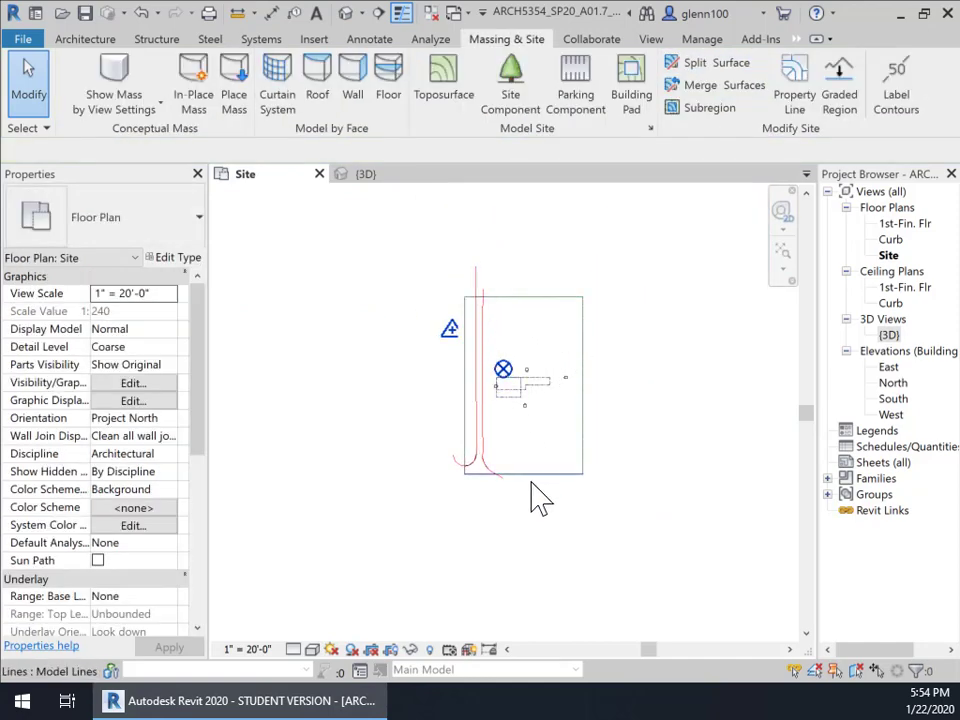
Hide the imported ENGINEERING KEY.dwg element in the {3D} view
{"action": "left_click", "coordinate": [360, 176]}
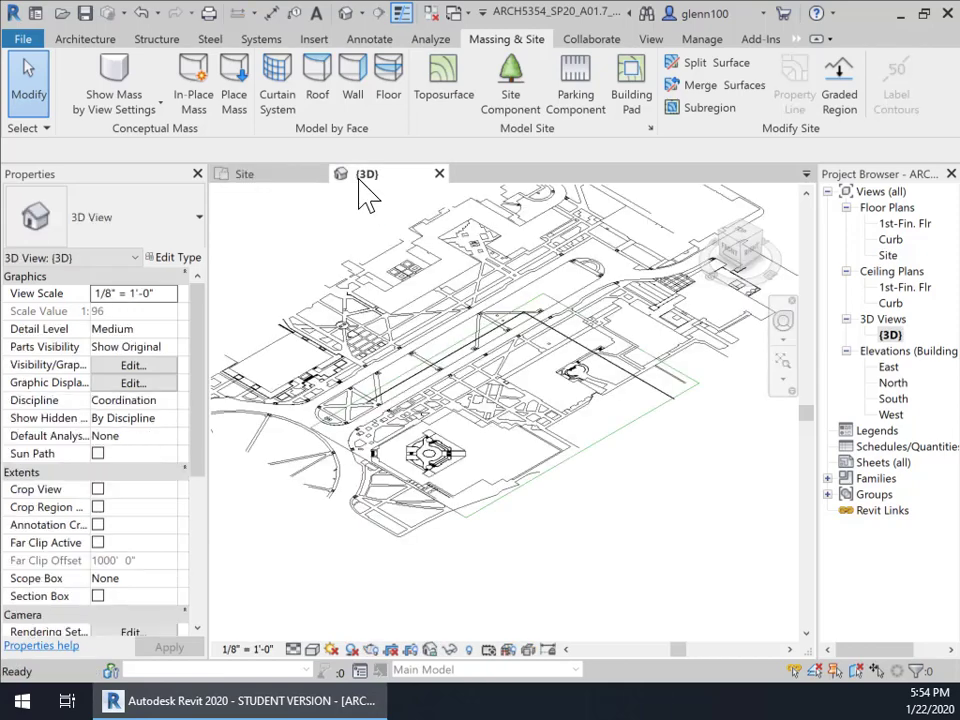
{"action": "right_click", "coordinate": [598, 410]}
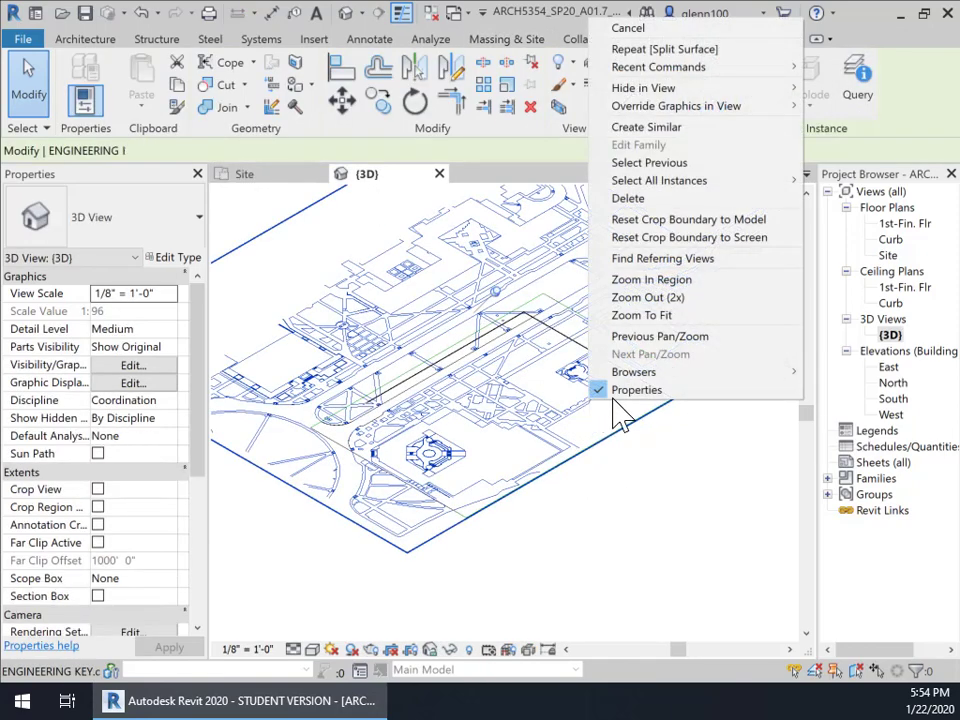
{"action": "mouse_move", "coordinate": [662, 88]}
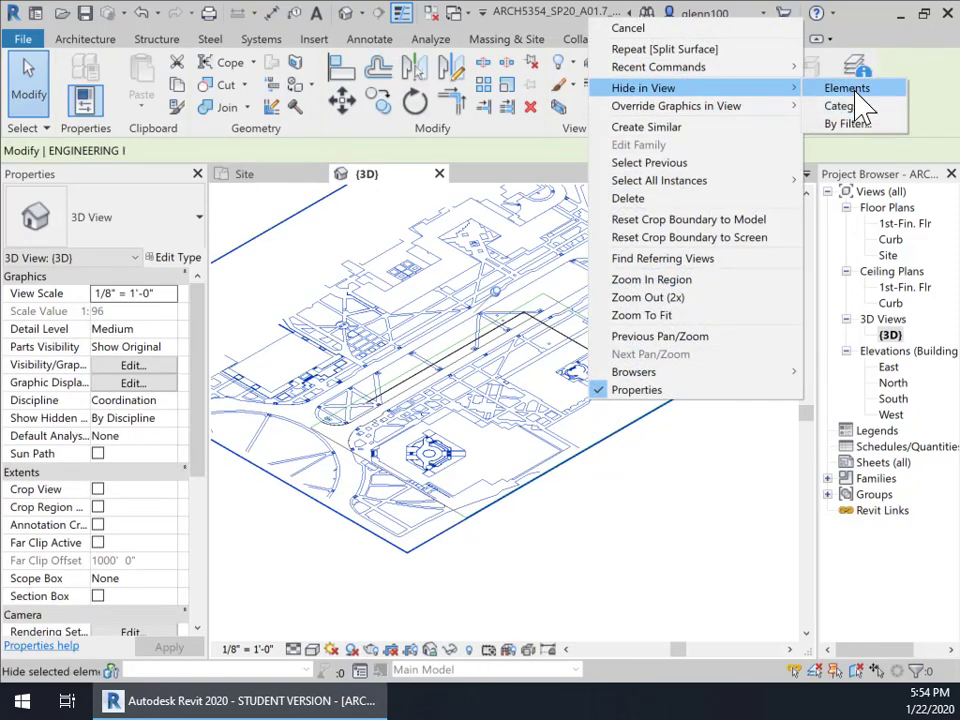
{"action": "left_click", "coordinate": [848, 89]}
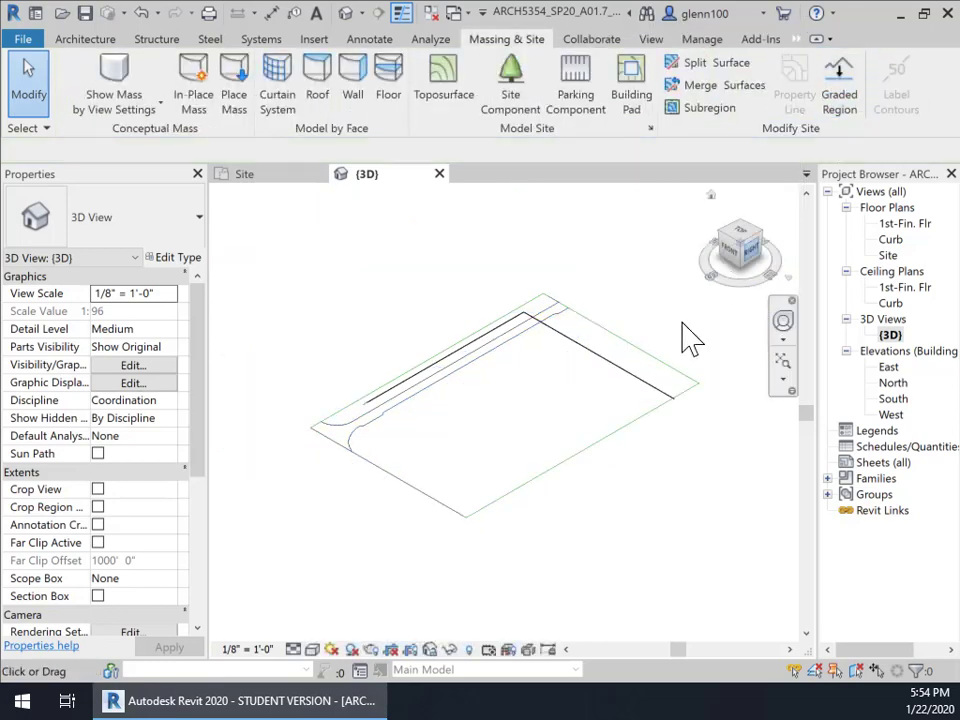
Inspect the split surfaces in 3D by selecting the narrow inner-curb strip and the large building site surface
{"action": "scroll", "coordinate": [545, 340], "scroll_direction": "up", "scroll_amount": 1}
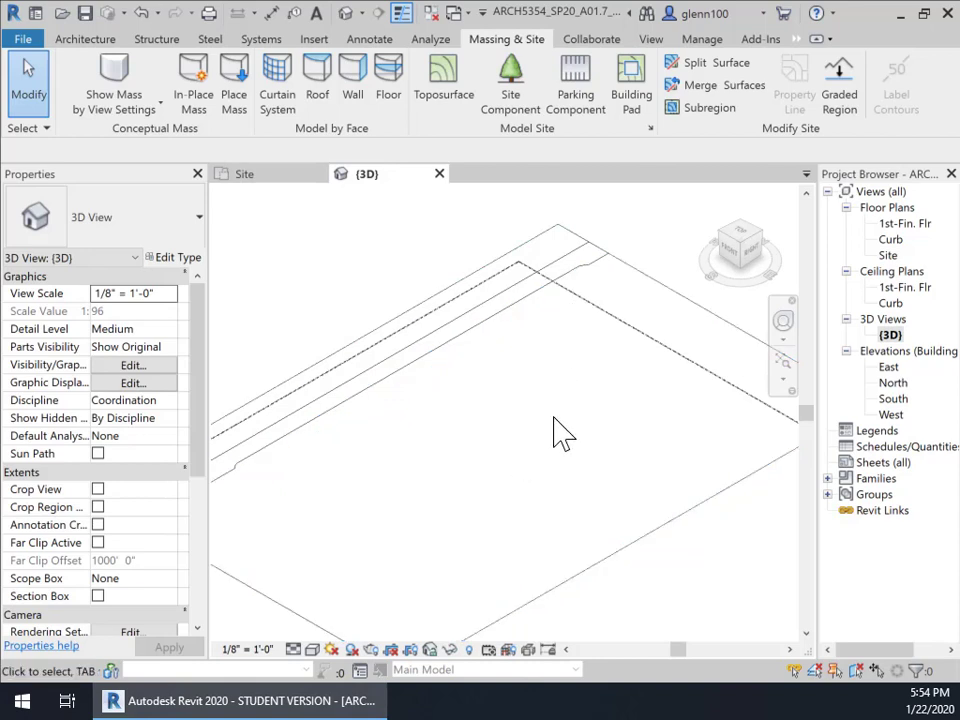
{"action": "left_click", "coordinate": [556, 268]}
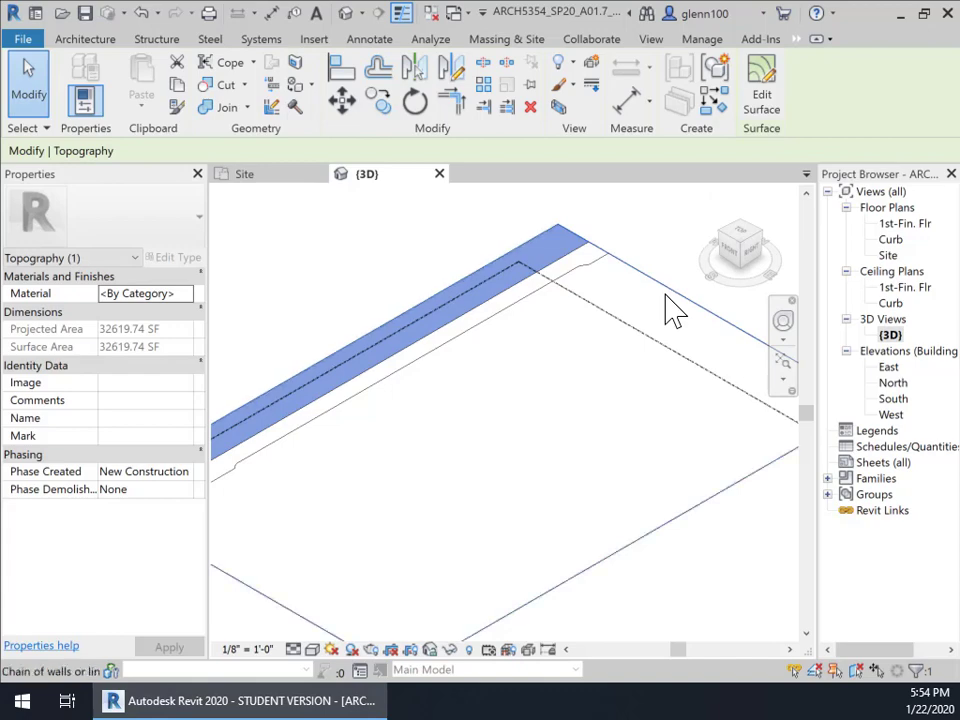
{"action": "left_click", "coordinate": [670, 306]}
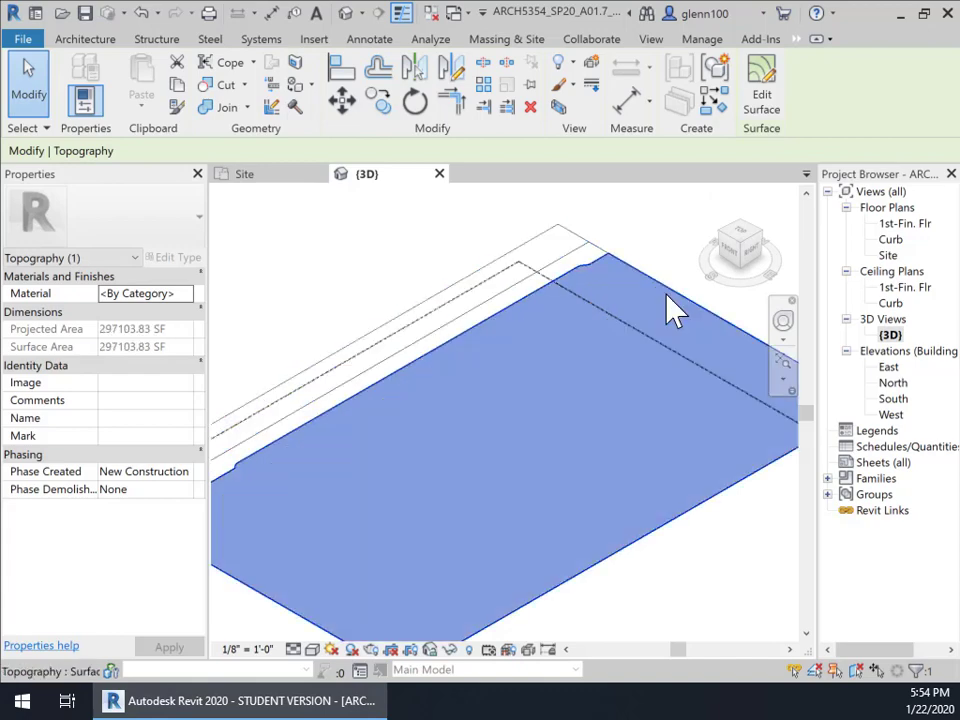
Add the narrow outer strip to the selected large site surface and search for "gras" as their shared material
{"action": "left_click", "coordinate": [556, 258], "text": "ctrl"}
{"action": "scroll", "coordinate": [521, 444], "scroll_direction": "down", "scroll_amount": 4}
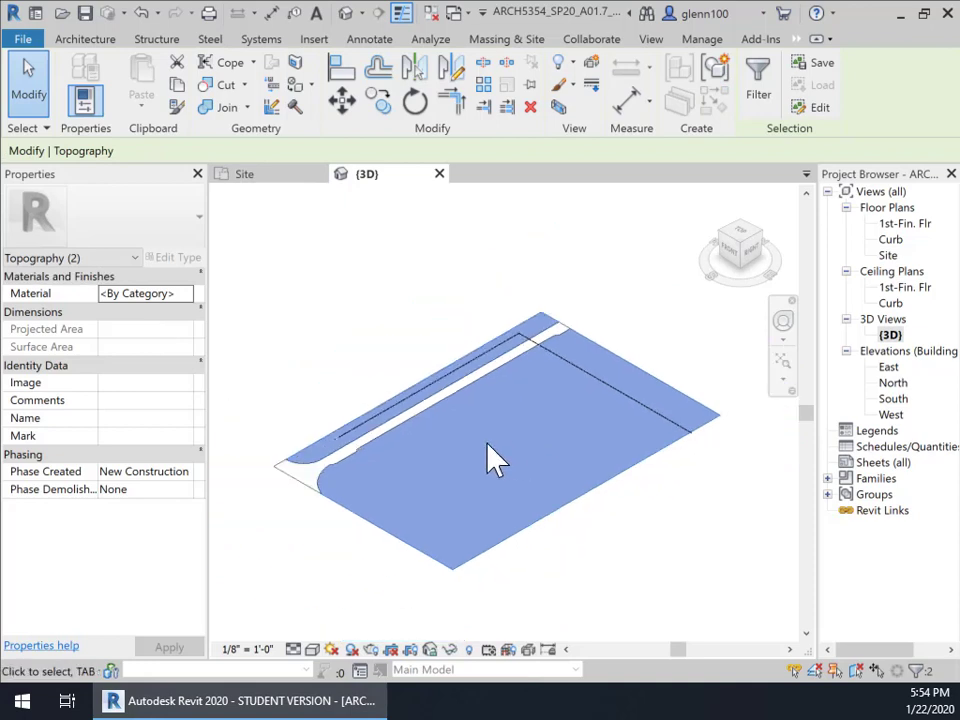
{"action": "middle_click_drag", "start_coordinate": [490, 456], "coordinate": [530, 430]}
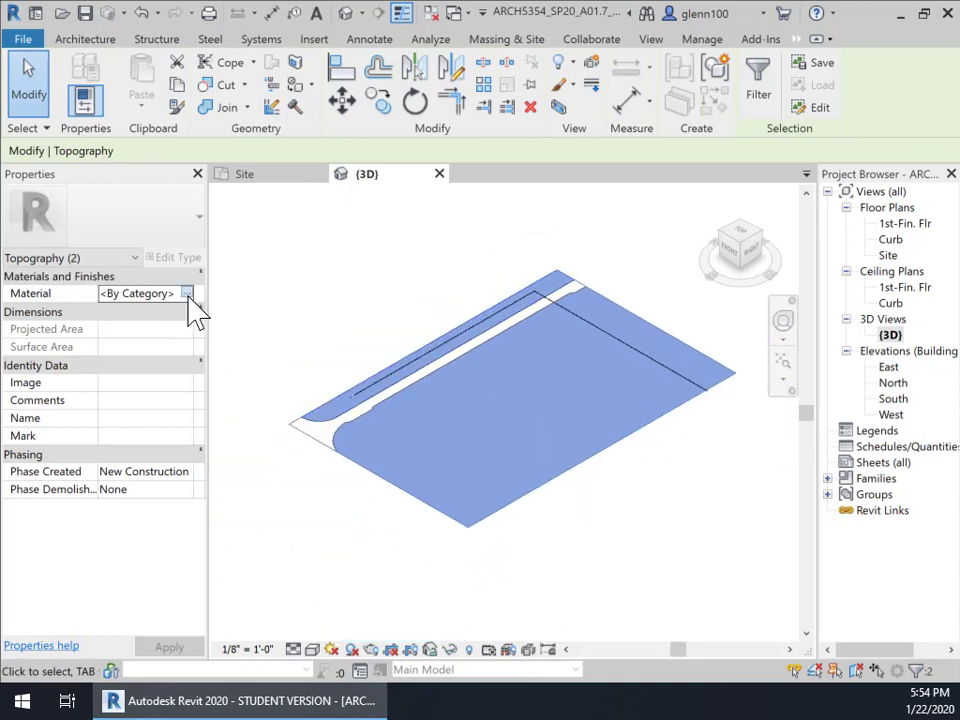
{"action": "left_click", "coordinate": [186, 292]}
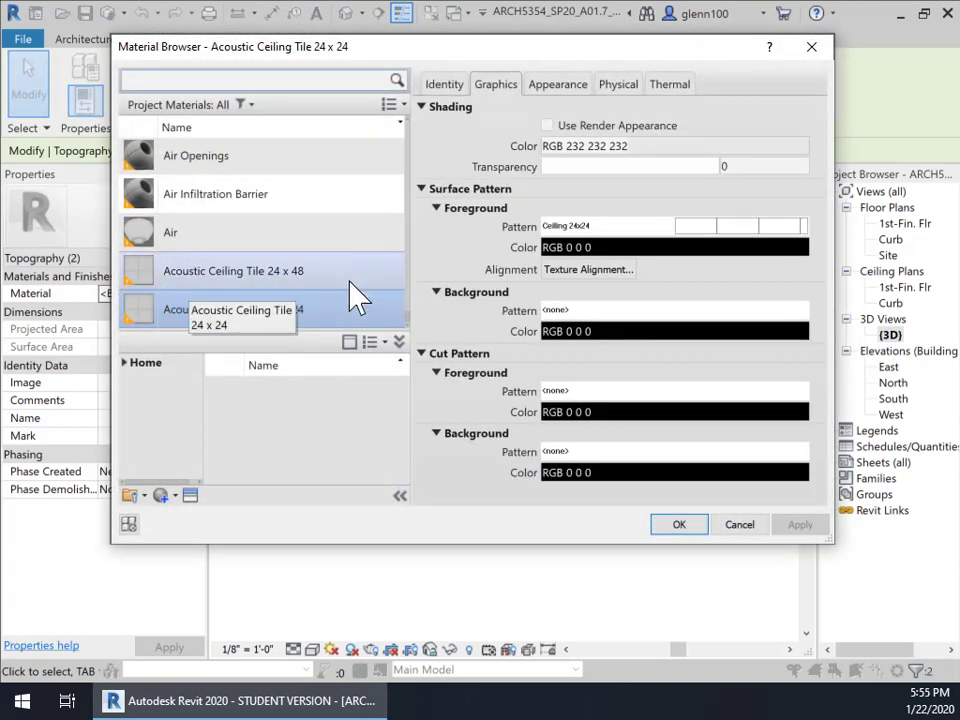
{"action": "left_click", "coordinate": [161, 80]}
{"action": "type", "text": "g"}
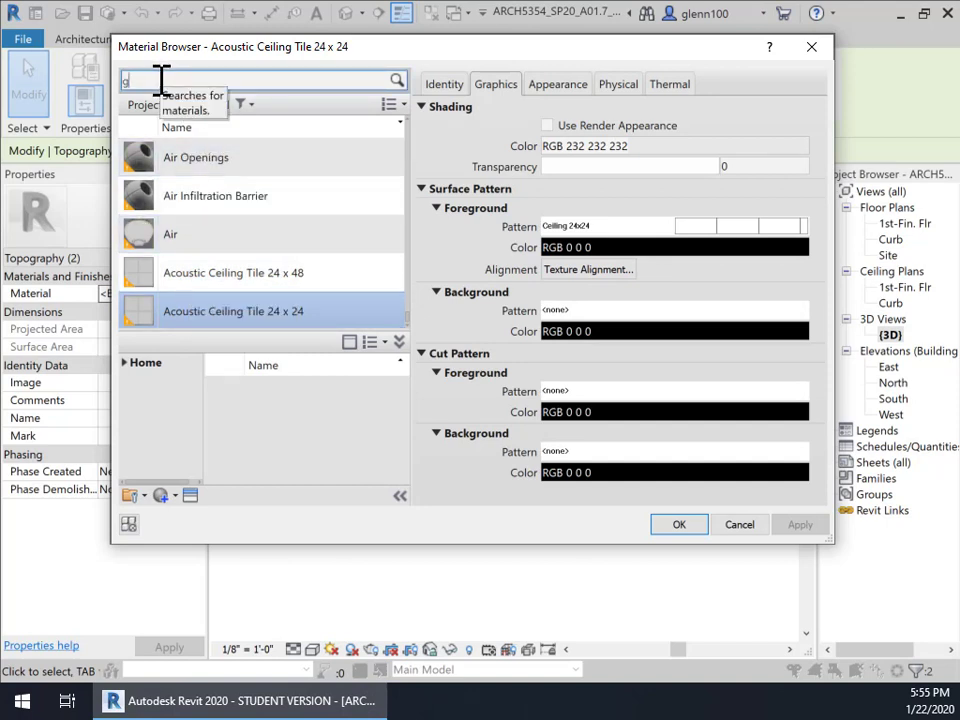
{"action": "type", "text": "r"}
{"action": "left_click", "coordinate": [161, 80]}
{"action": "type", "text": "as"}
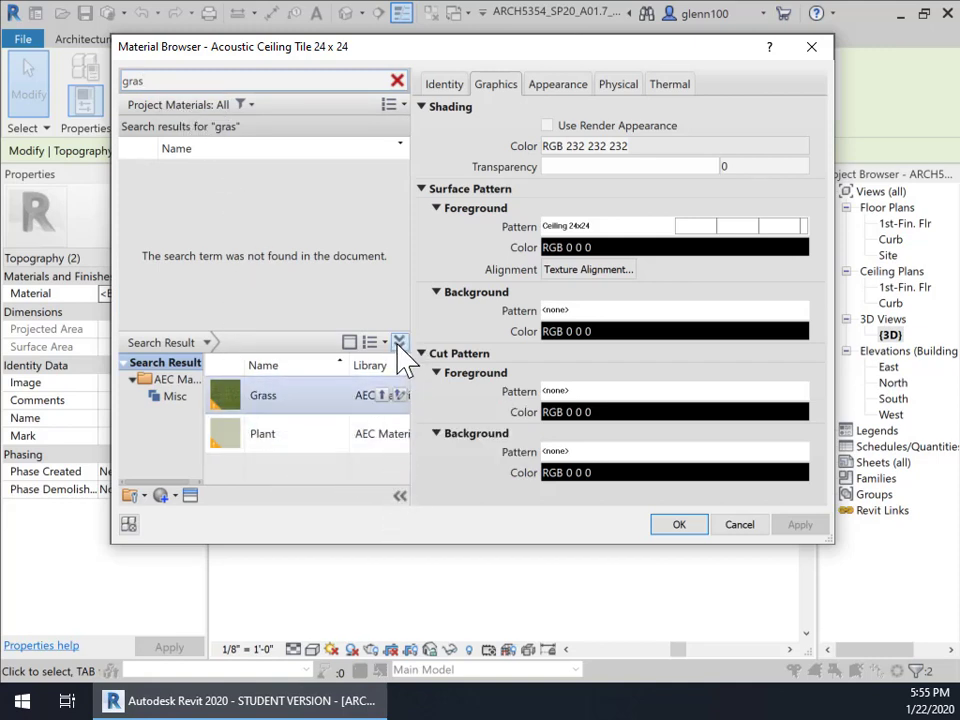
{"action": "left_click", "coordinate": [398, 342]}
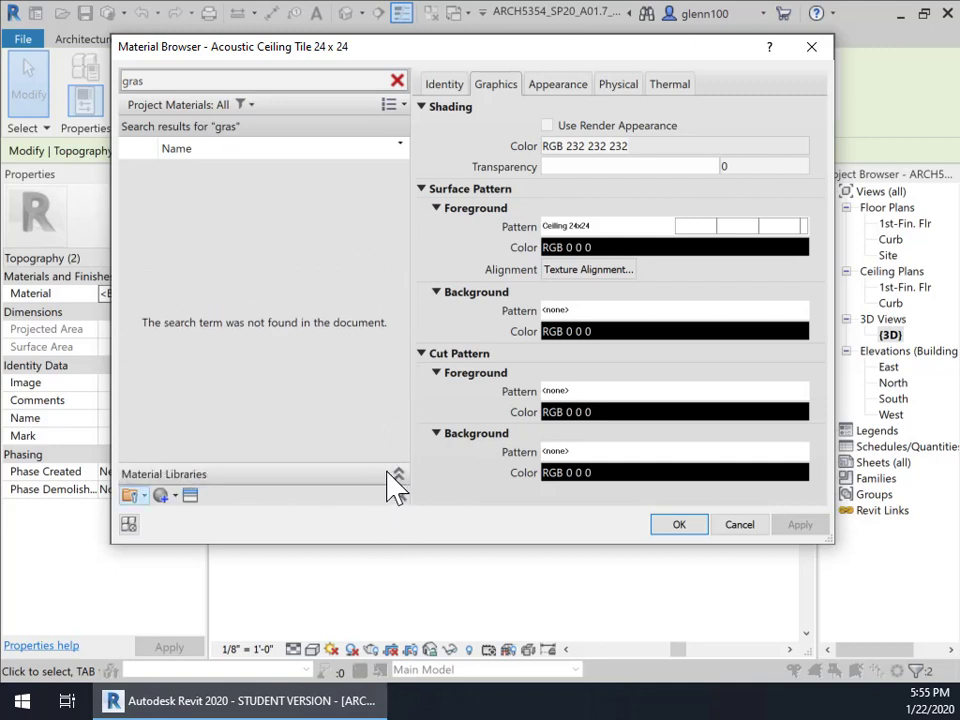
{"action": "left_click", "coordinate": [399, 474]}
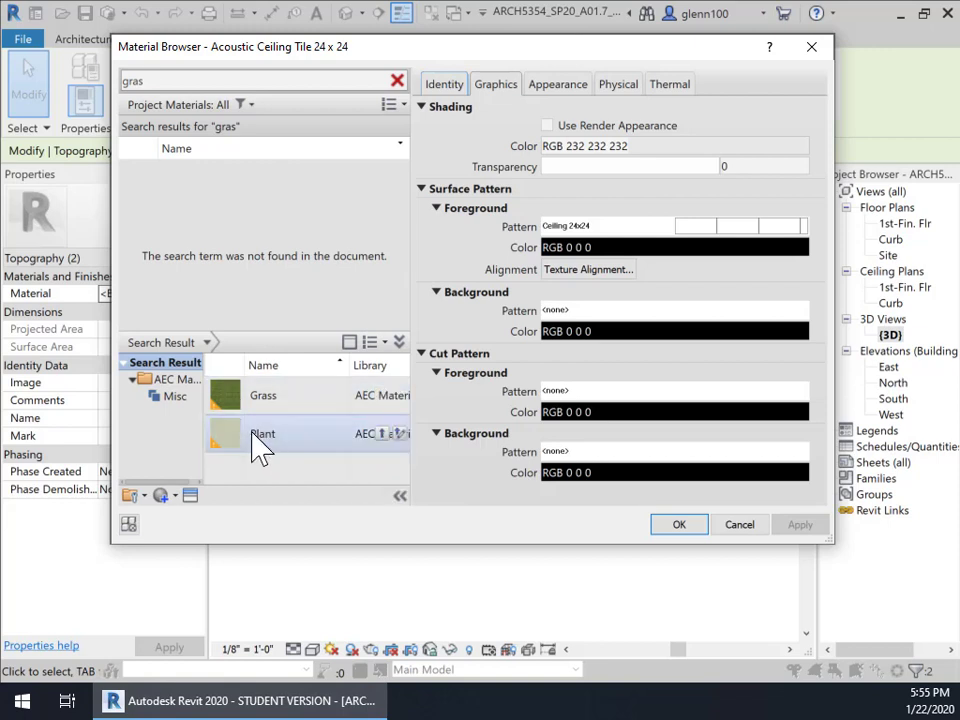
Add the Plant material from the AEC Materials library to the project and assign it to both selected site surfaces
{"action": "left_click", "coordinate": [262, 440]}
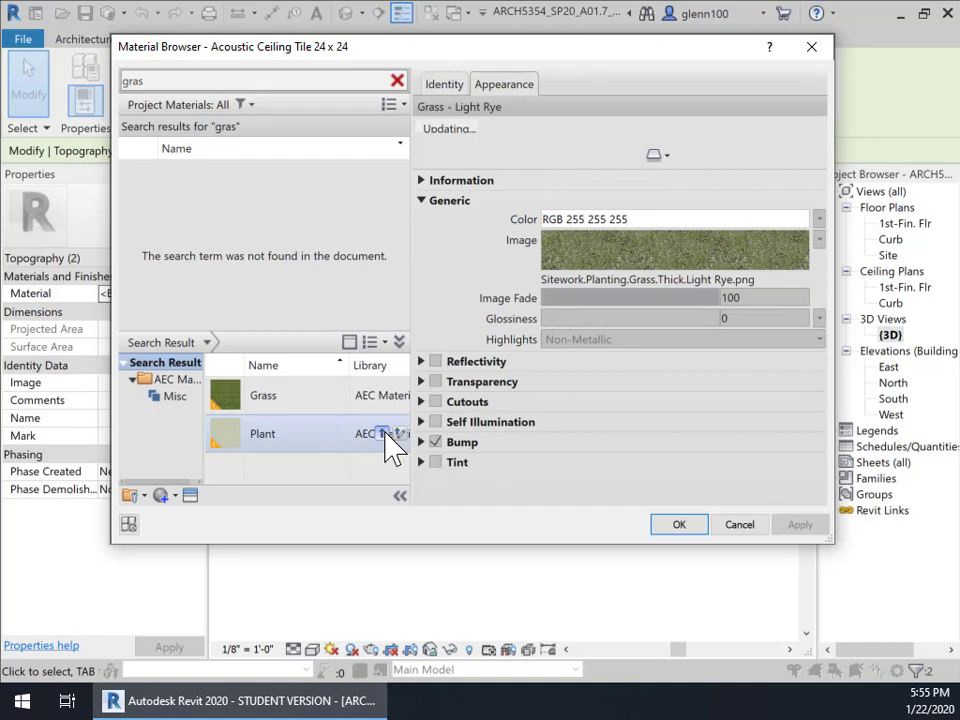
{"action": "left_click", "coordinate": [386, 434]}
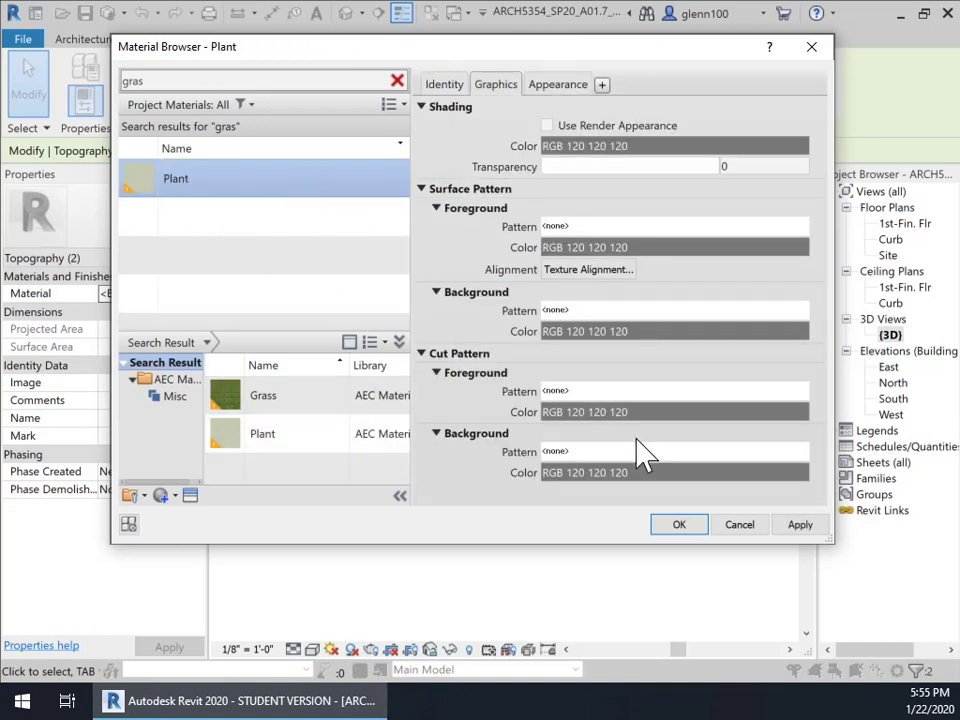
{"action": "left_click", "coordinate": [800, 526]}
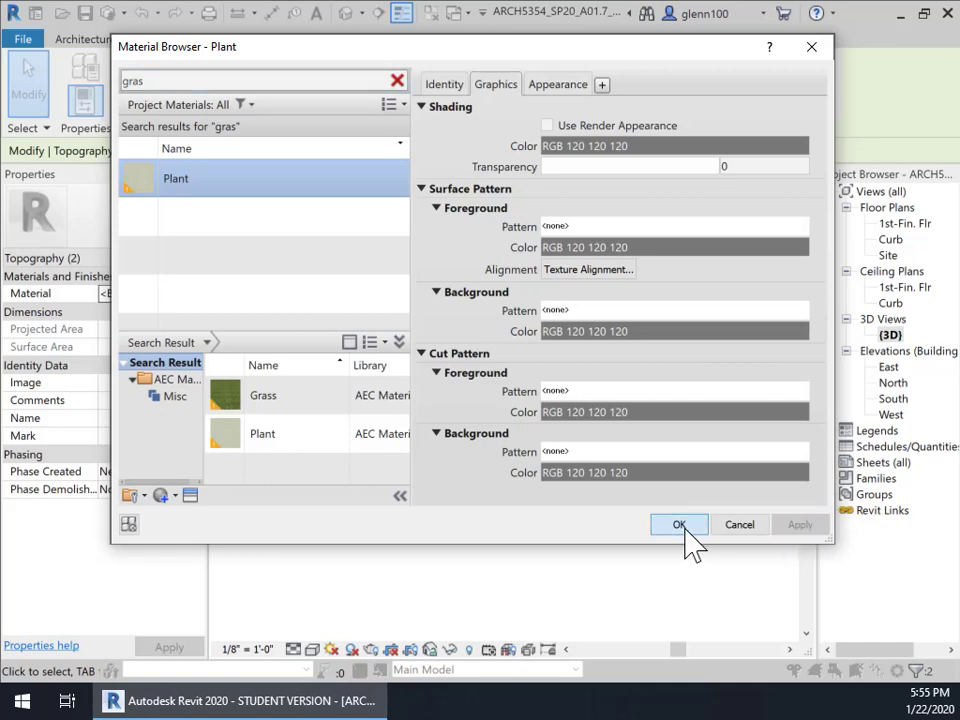
{"action": "left_click", "coordinate": [684, 530]}
{"action": "left_click", "coordinate": [562, 549]}
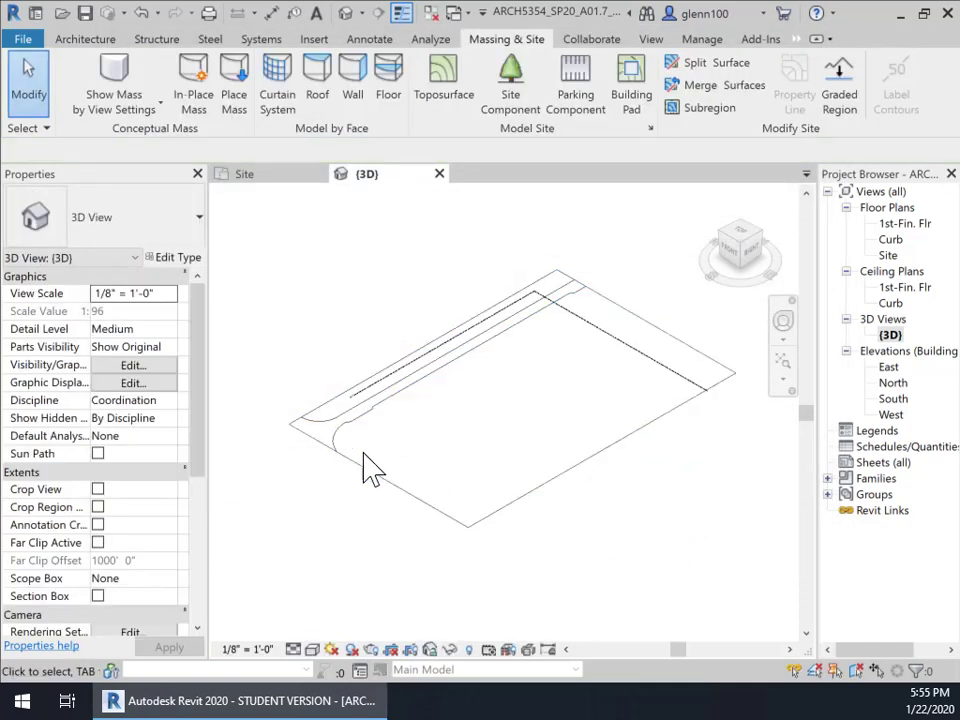
Set the {3D} view's visual style to Realistic and inspect the site and street surfaces
{"action": "left_click", "coordinate": [314, 648]}
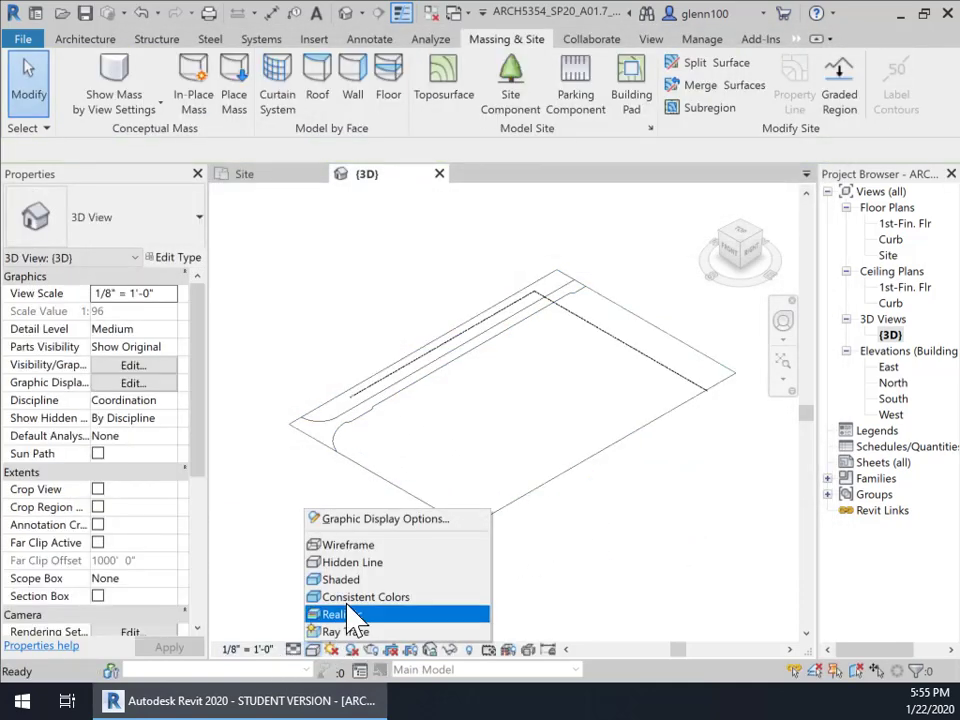
{"action": "left_click", "coordinate": [357, 613]}
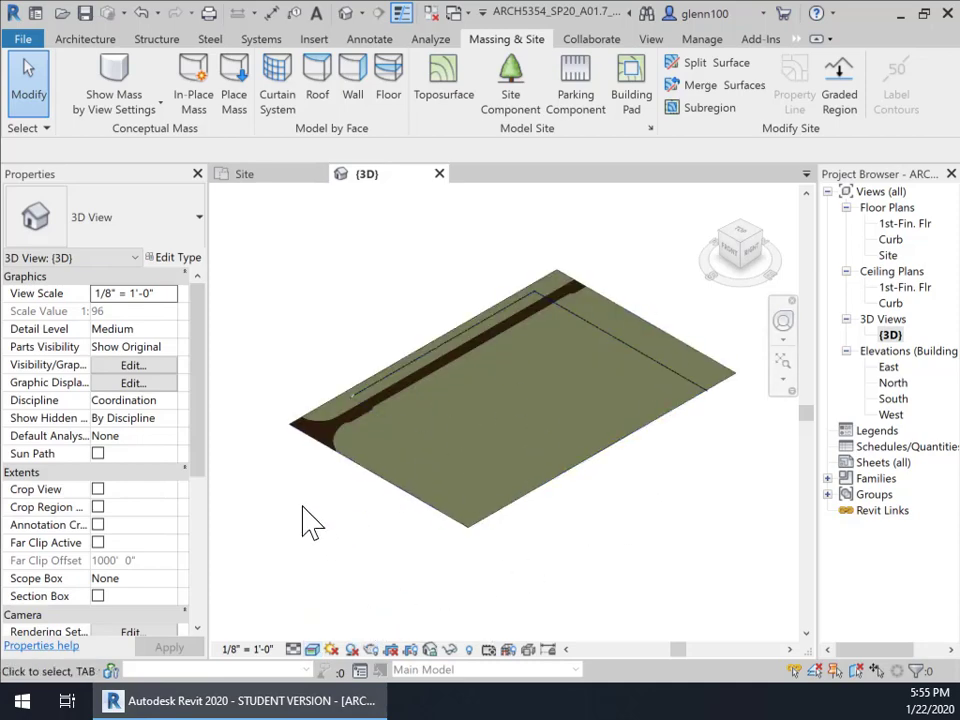
{"action": "scroll", "coordinate": [310, 460], "scroll_direction": "up", "scroll_amount": 5}
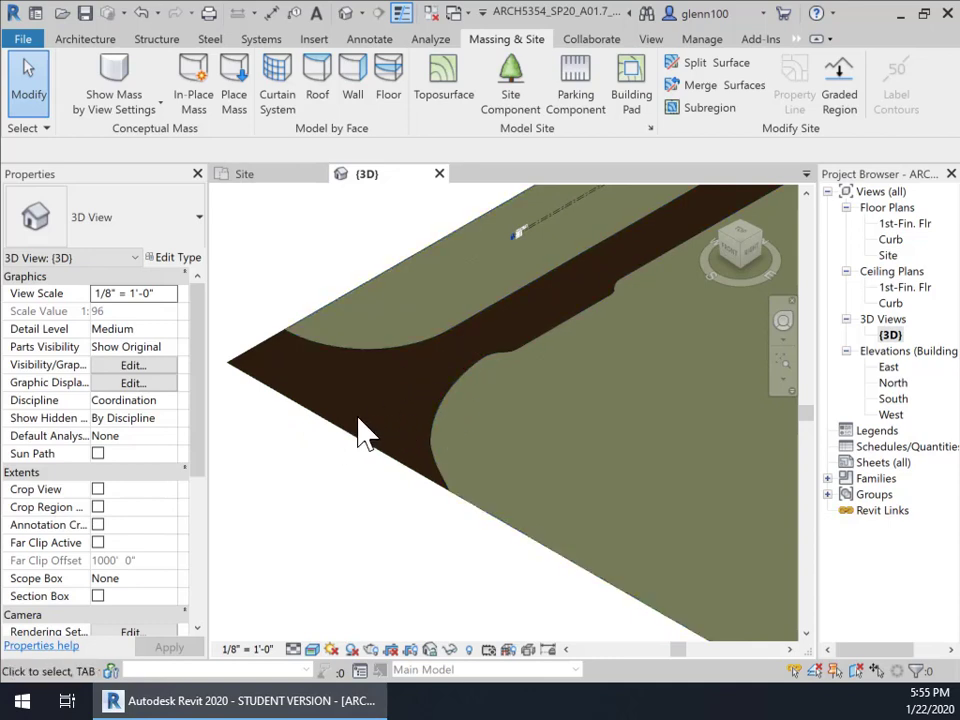
{"action": "scroll", "coordinate": [349, 439], "scroll_direction": "down", "scroll_amount": 5}
{"action": "scroll", "coordinate": [347, 440], "scroll_direction": "down", "scroll_amount": 2}
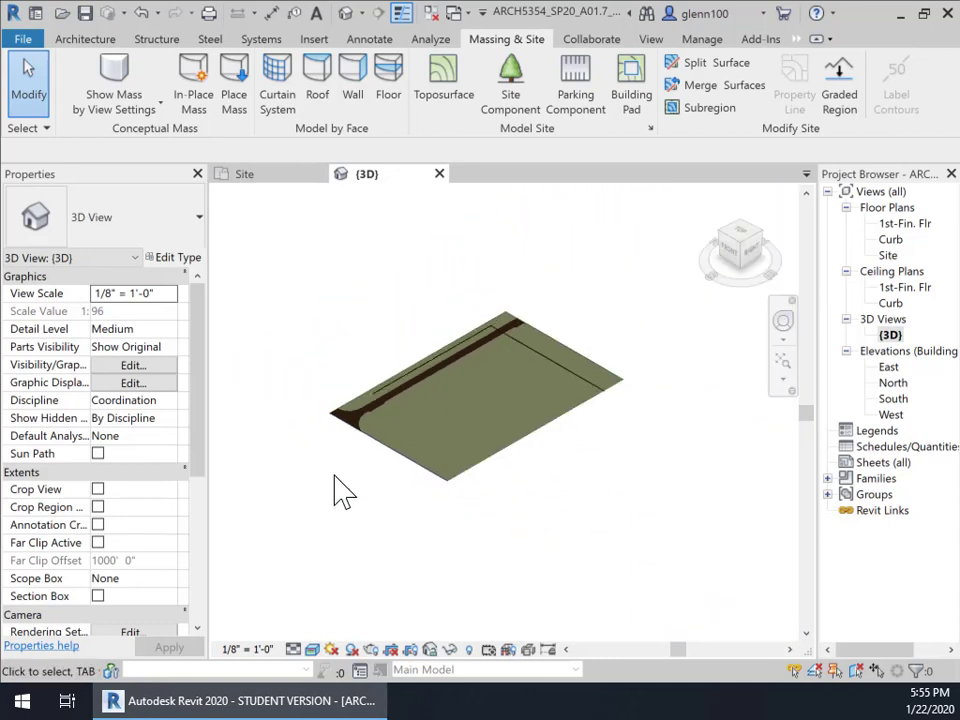
{"action": "middle_click_drag", "start_coordinate": [336, 489], "coordinate": [333, 504]}
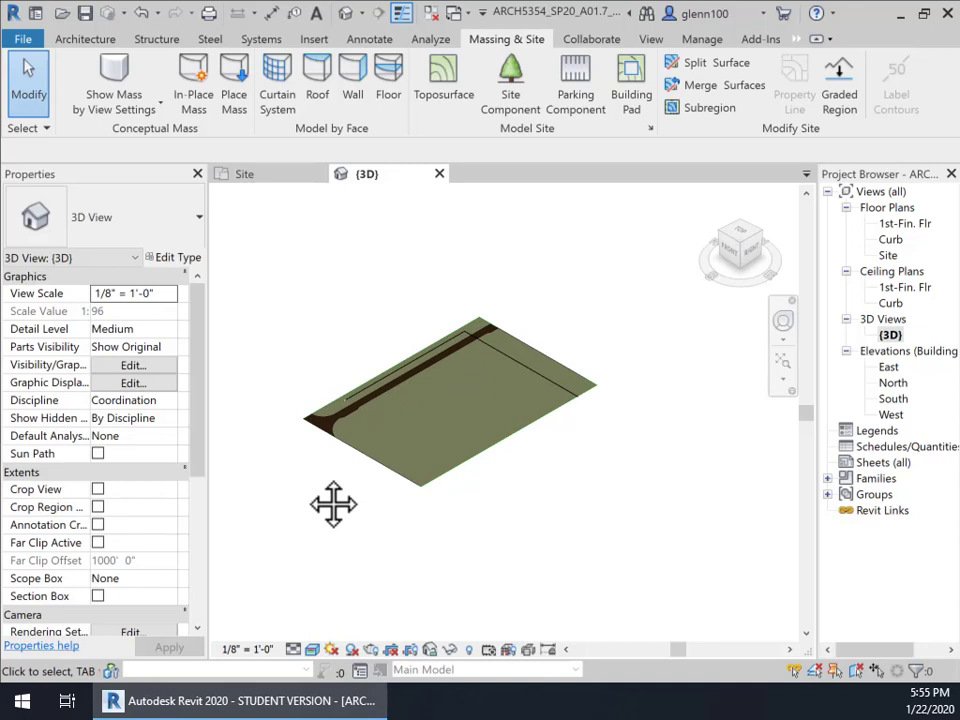
Select the street surface, search for "asph" as its material, and preview the appearance of Asphalt Shingle
{"action": "left_click", "coordinate": [388, 403]}
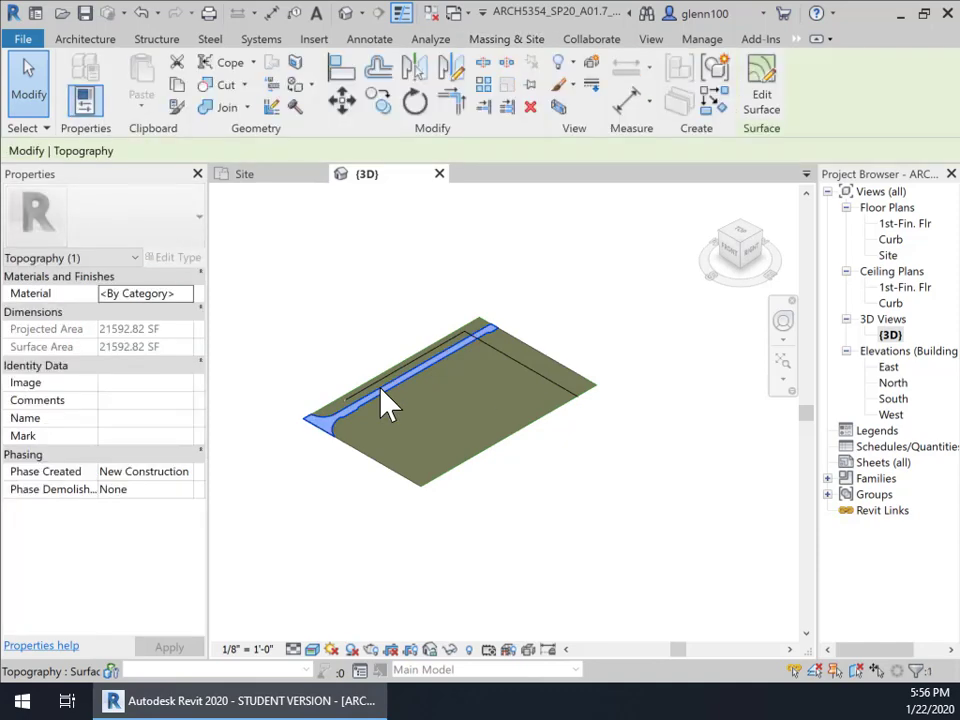
{"action": "left_click", "coordinate": [188, 294]}
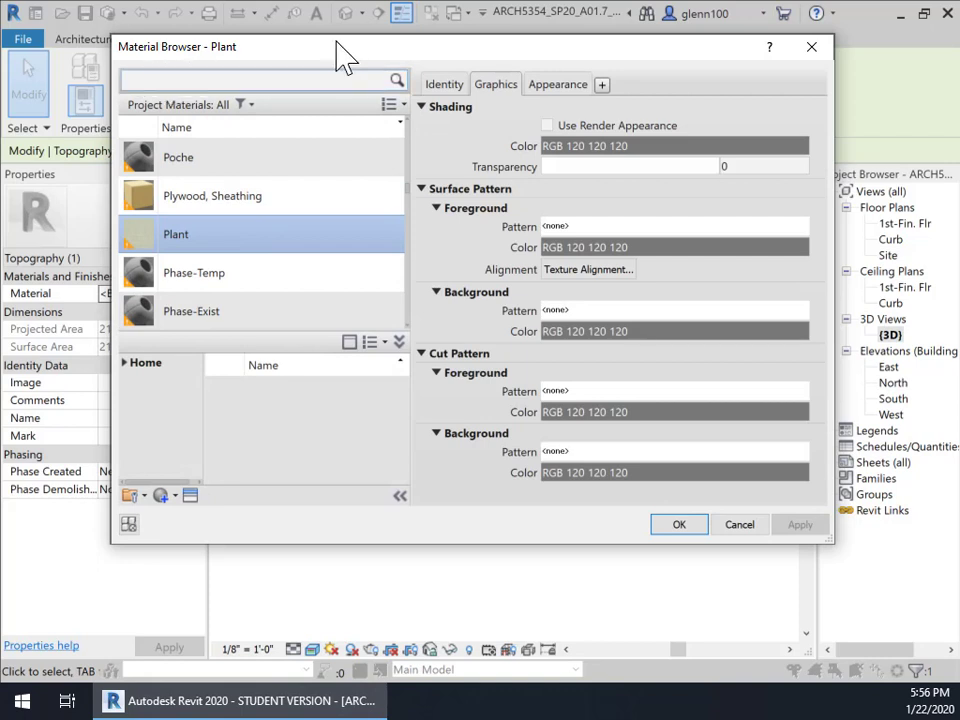
{"action": "type", "text": "asph"}
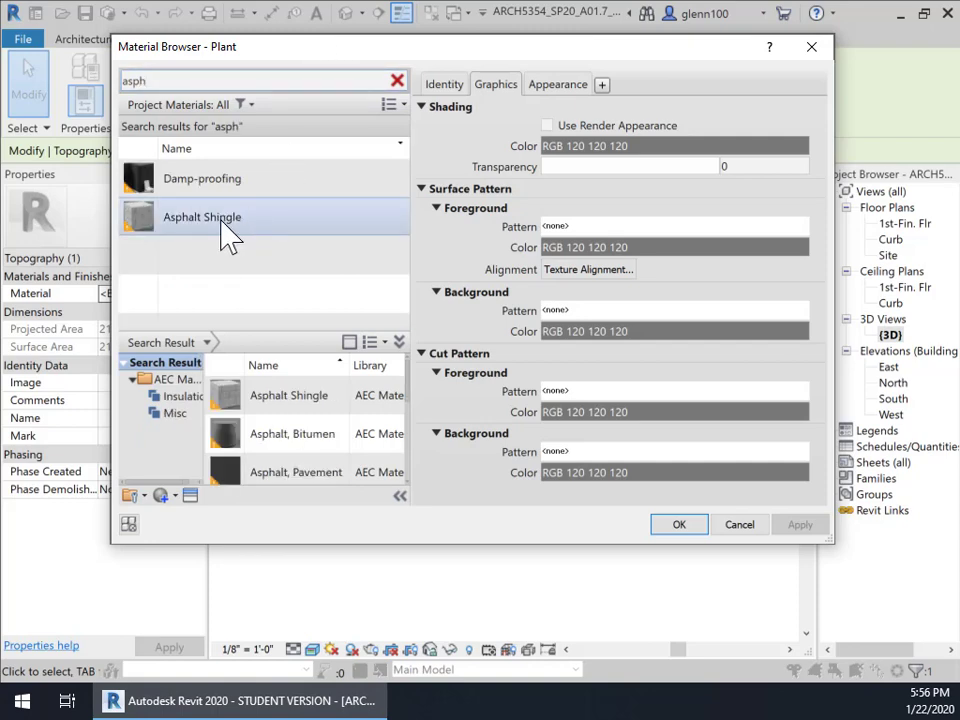
{"action": "left_click", "coordinate": [556, 87]}
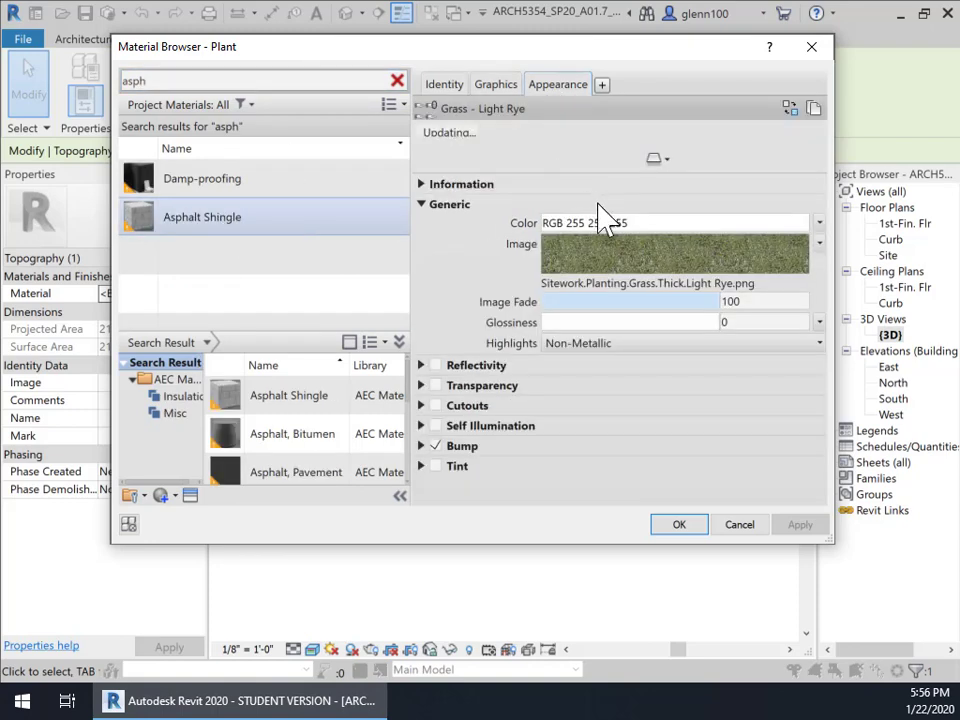
{"action": "left_click", "coordinate": [220, 230]}
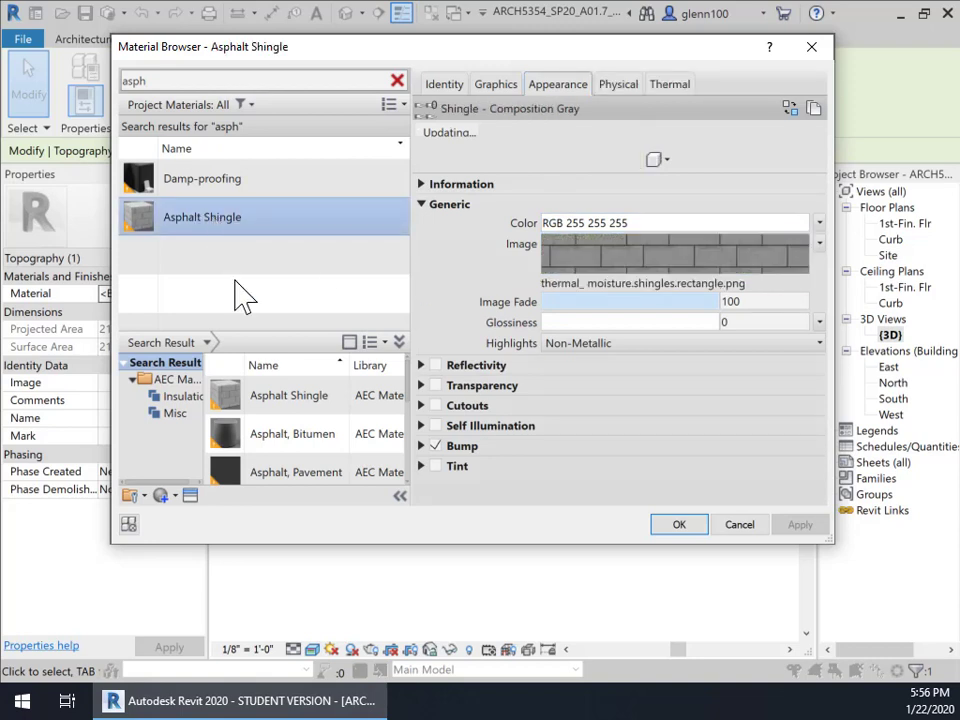
Add Asphalt, Pavement from the library, assign it to the street surface, and check the result in 3D
{"action": "left_click", "coordinate": [281, 472]}
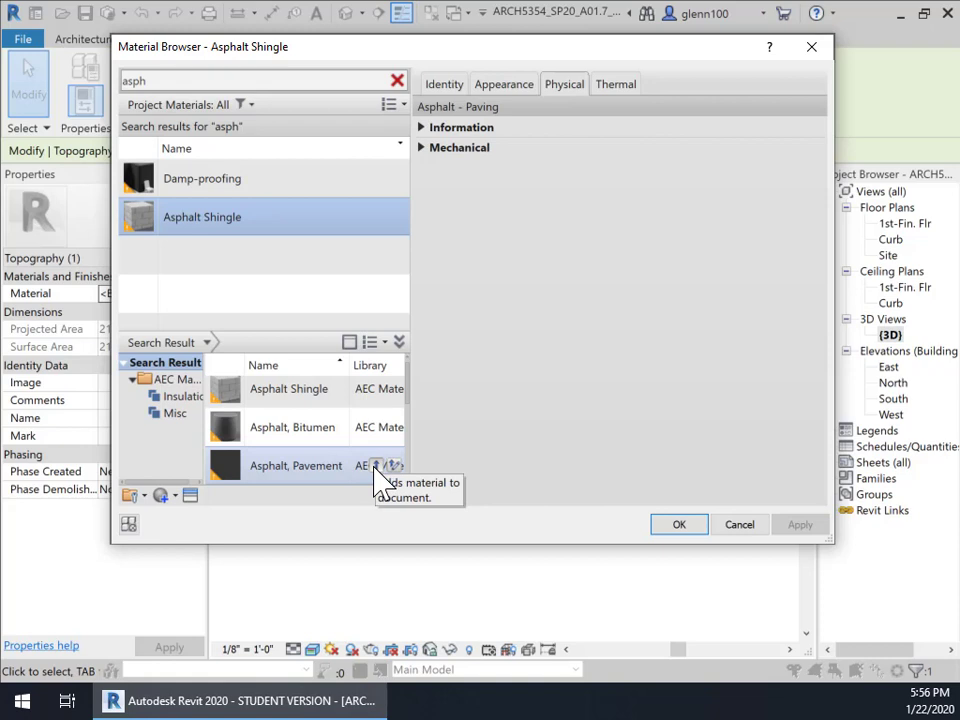
{"action": "left_click", "coordinate": [376, 466]}
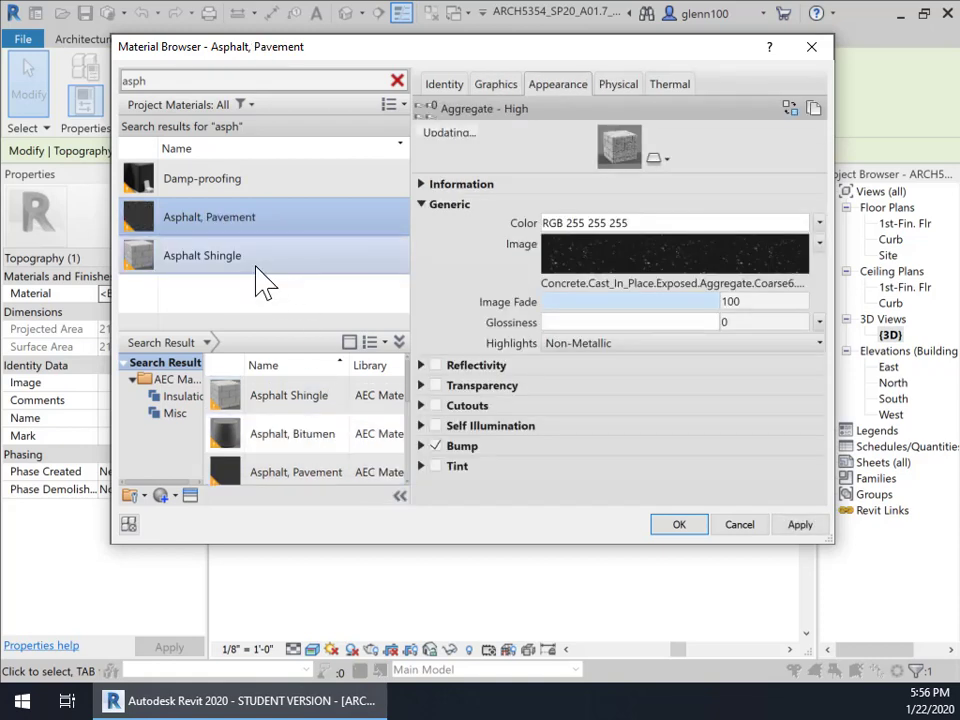
{"action": "left_click", "coordinate": [800, 525]}
{"action": "left_click", "coordinate": [679, 525]}
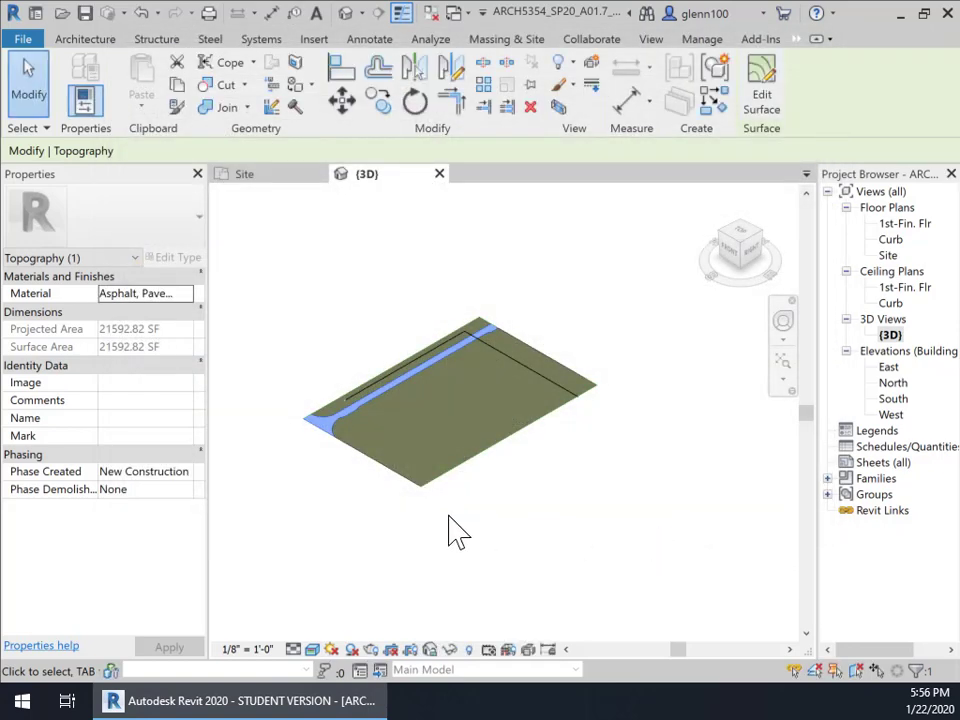
{"action": "left_click", "coordinate": [322, 495]}
{"action": "scroll", "coordinate": [325, 440], "scroll_direction": "up", "scroll_amount": 5}
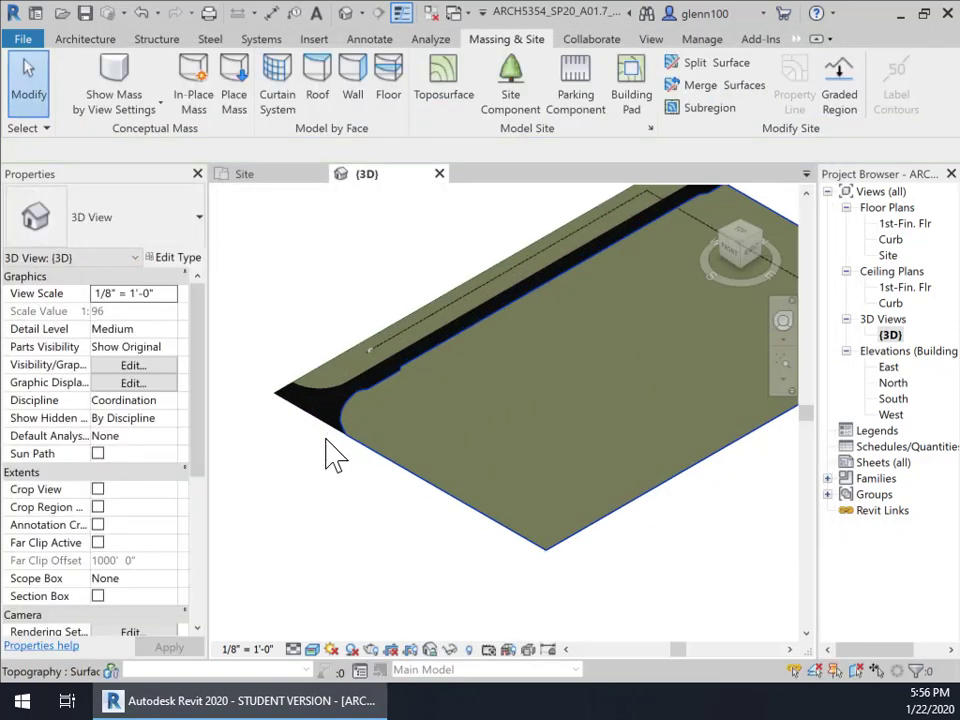
{"action": "middle_click_drag", "start_coordinate": [354, 497], "coordinate": [378, 537]}
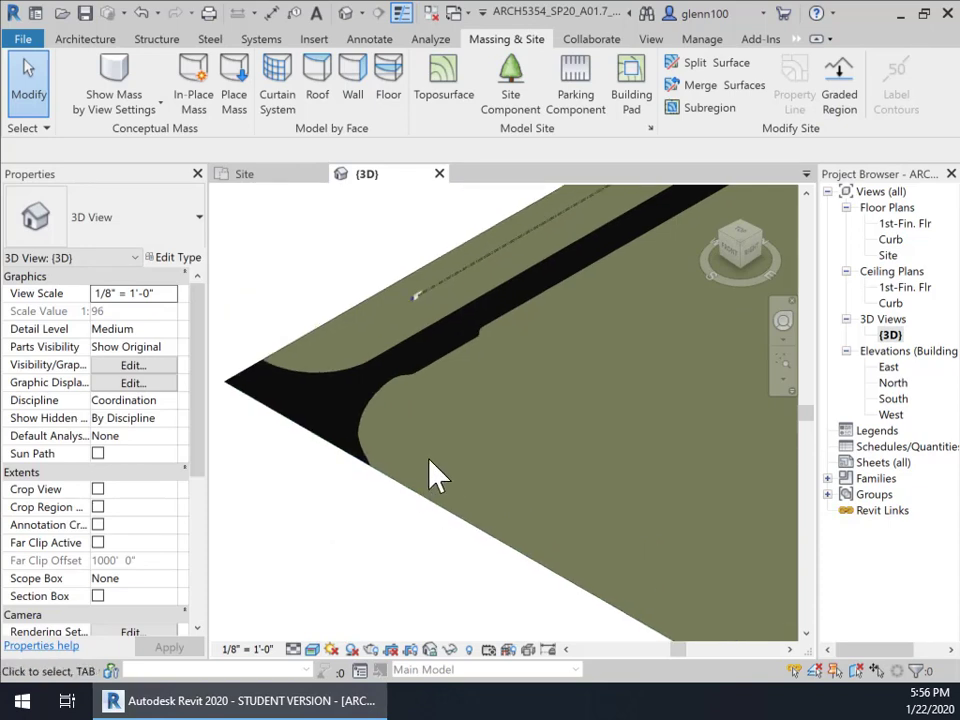
{"action": "scroll", "coordinate": [510, 380], "scroll_direction": "down", "scroll_amount": 4}
{"action": "middle_click_drag", "start_coordinate": [609, 399], "coordinate": [480, 414]}
Draw a horizontal building section in the Site plan across the street and full site, just below the building outline
{"action": "left_click", "coordinate": [258, 178]}
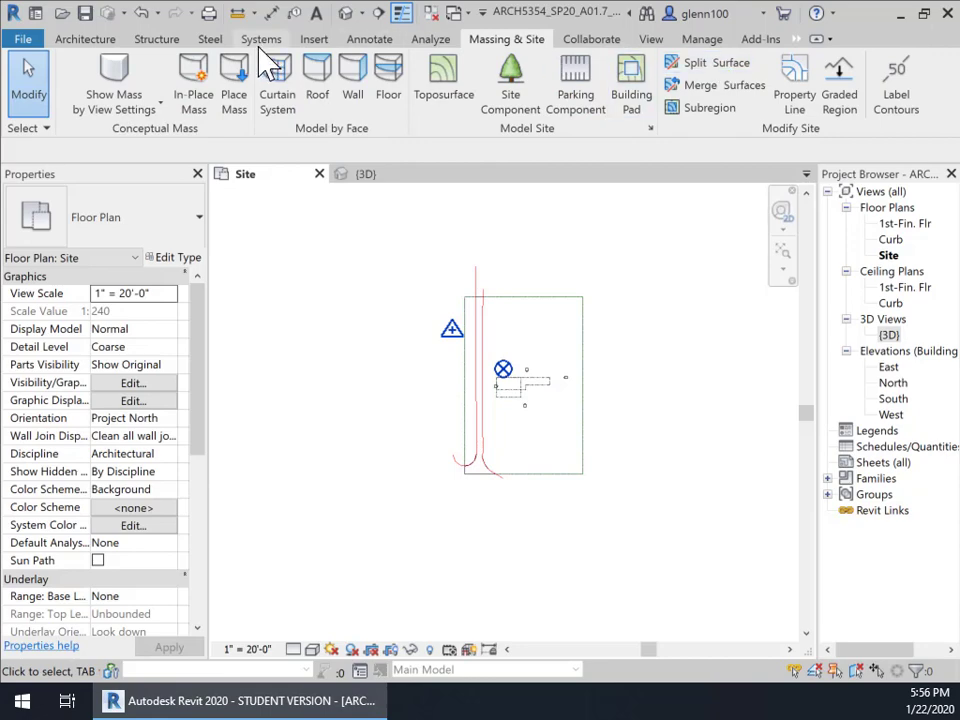
{"action": "left_click", "coordinate": [652, 40]}
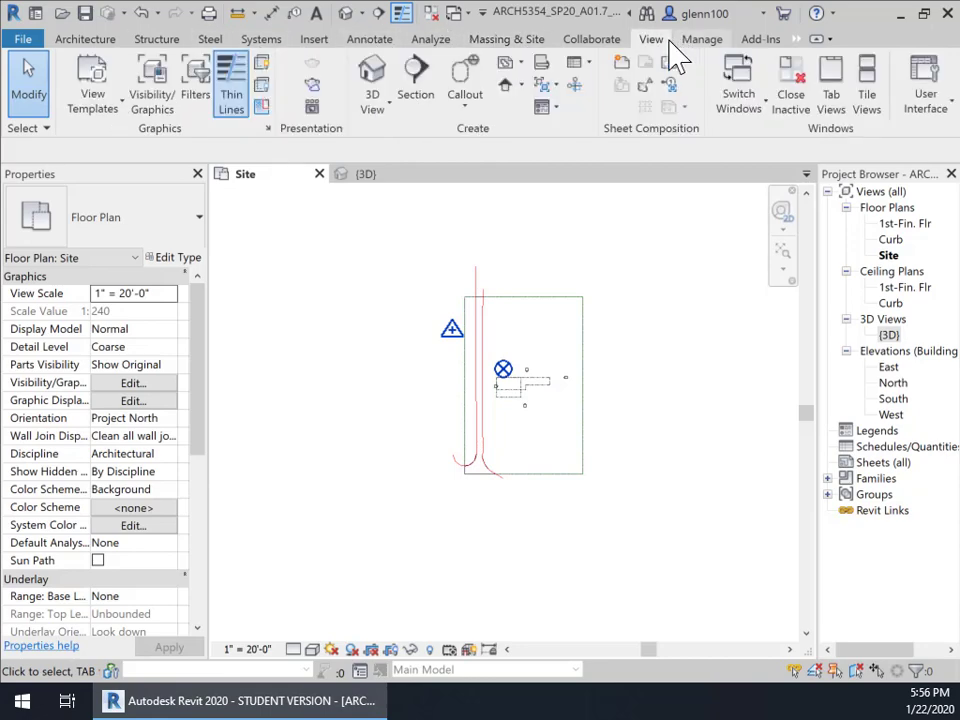
{"action": "left_click", "coordinate": [425, 92]}
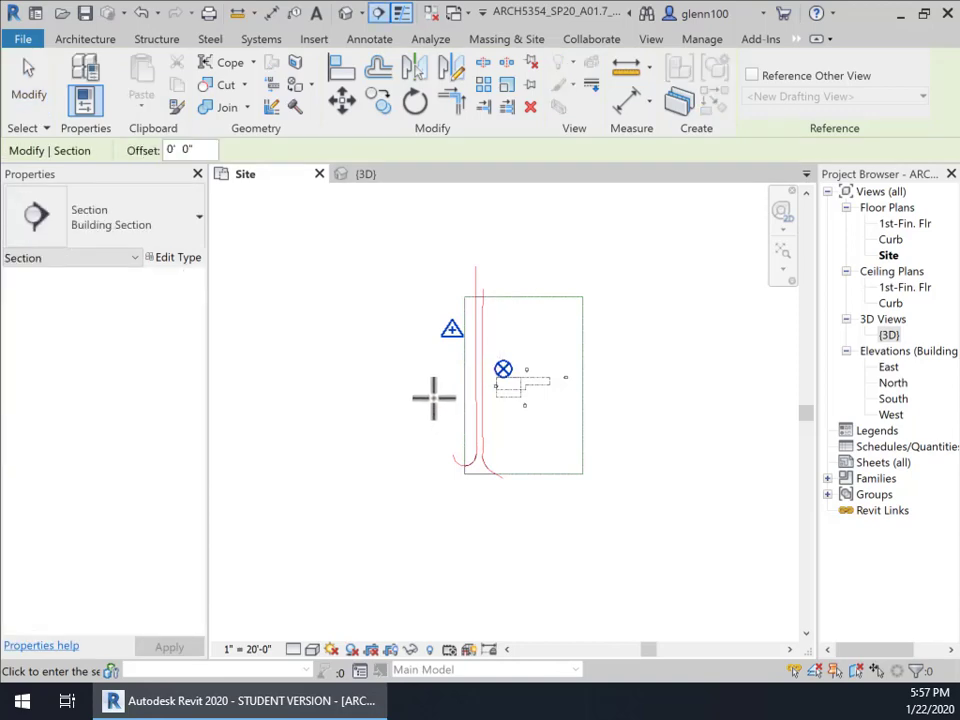
{"action": "left_click", "coordinate": [448, 397]}
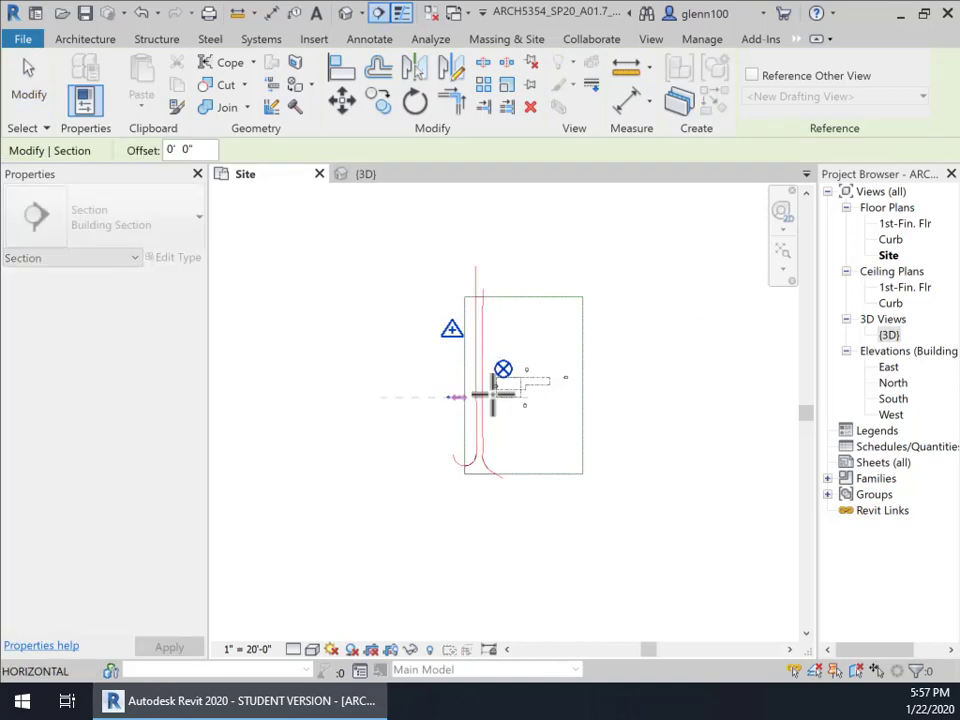
{"action": "left_click", "coordinate": [598, 397]}
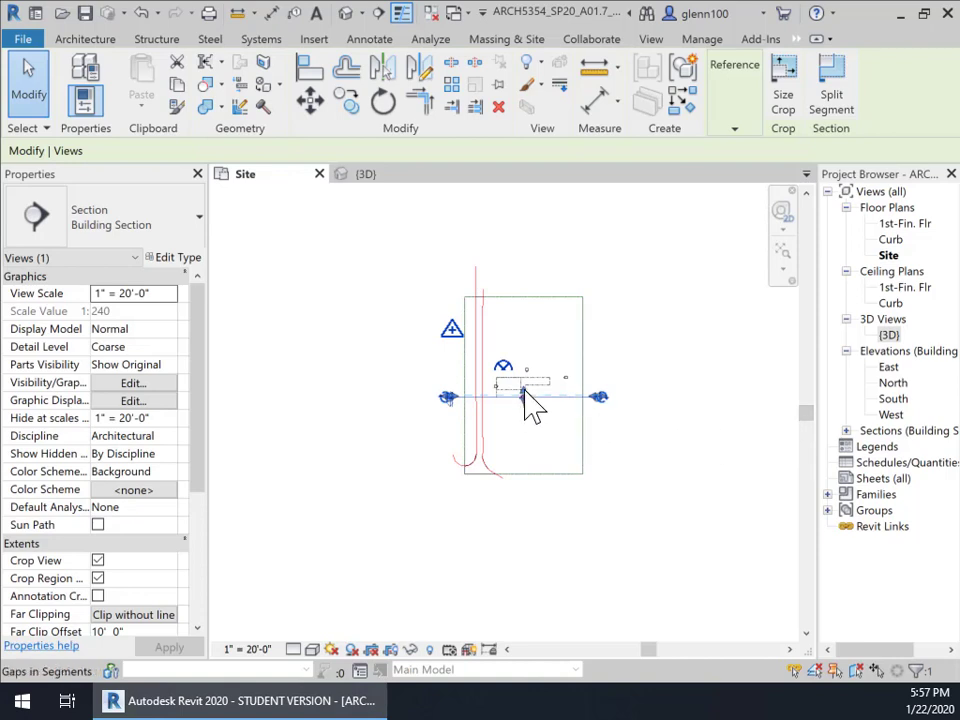
Extend the section's far clip boundary just past the site's upper edge, for an offset of about 437 feet
{"action": "scroll", "coordinate": [528, 390], "scroll_direction": "up", "scroll_amount": 3}
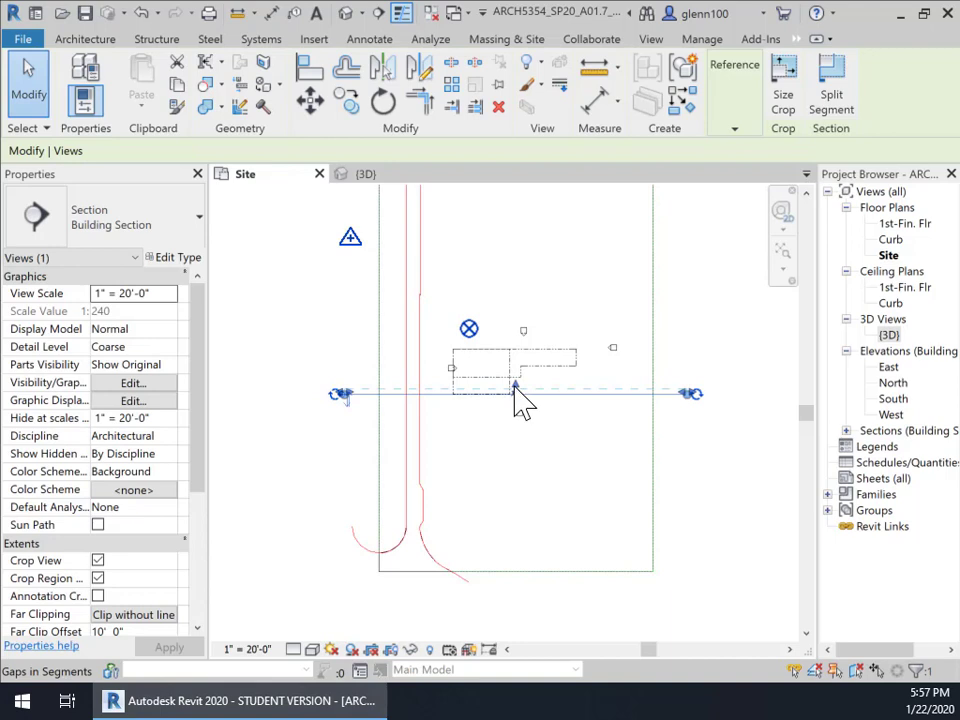
{"action": "left_click", "coordinate": [515, 388]}
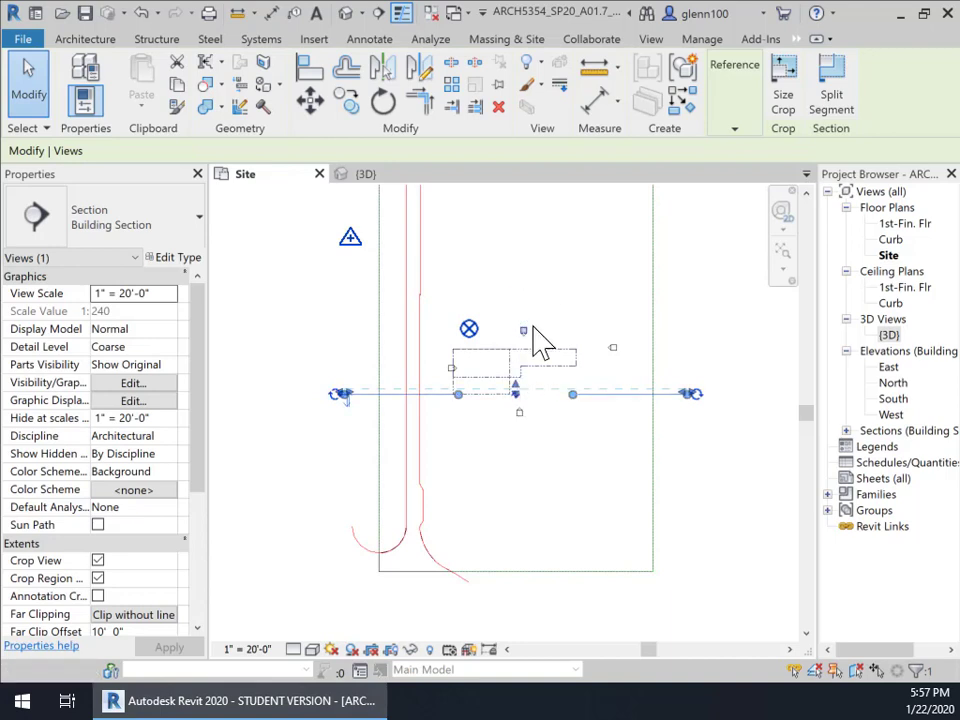
{"action": "left_click", "coordinate": [515, 387]}
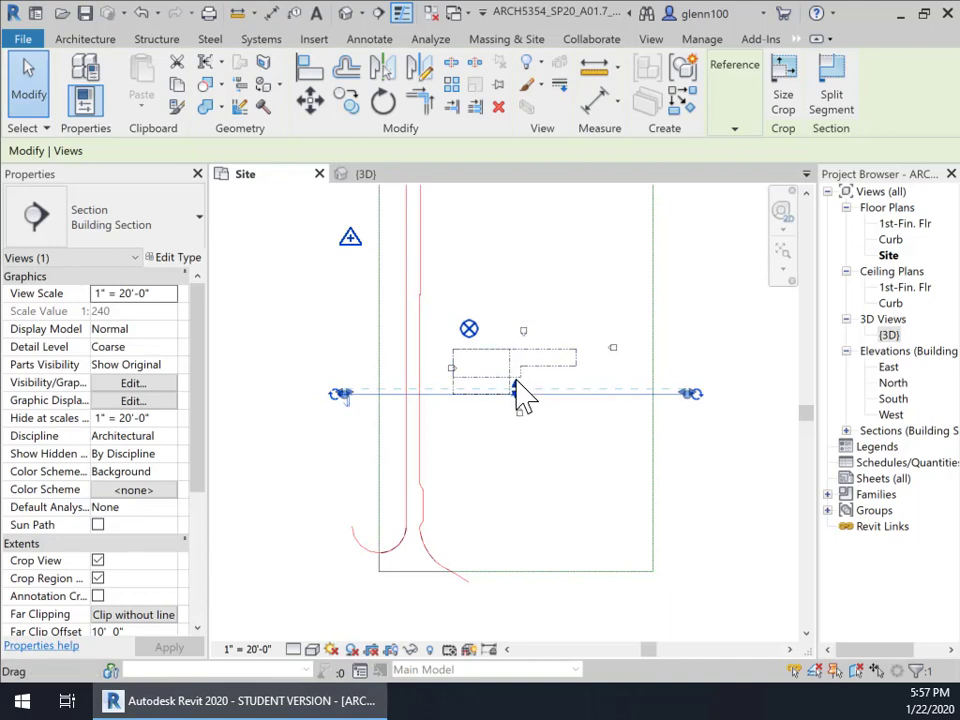
{"action": "left_click", "coordinate": [515, 388]}
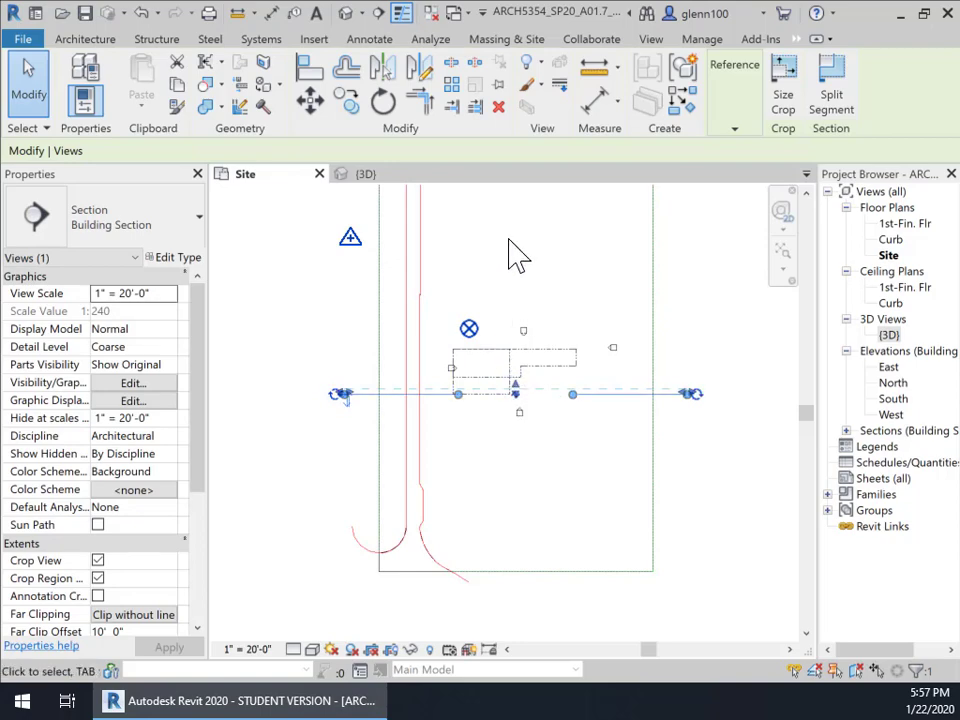
{"action": "scroll", "coordinate": [515, 399], "scroll_direction": "up", "scroll_amount": 3}
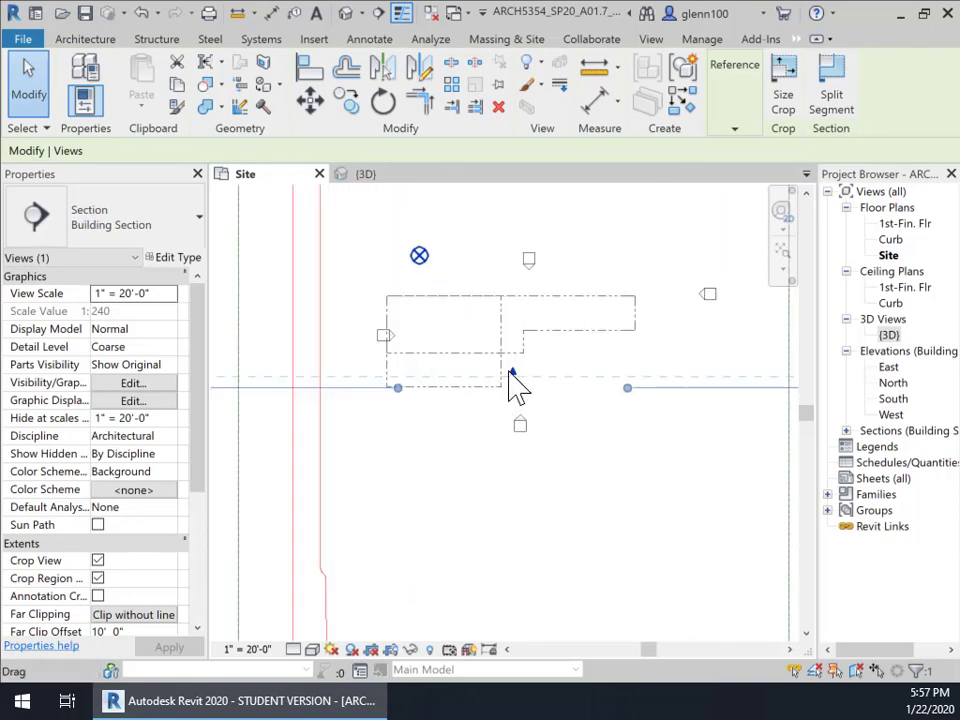
{"action": "left_click_drag", "start_coordinate": [512, 380], "coordinate": [522, 183]}
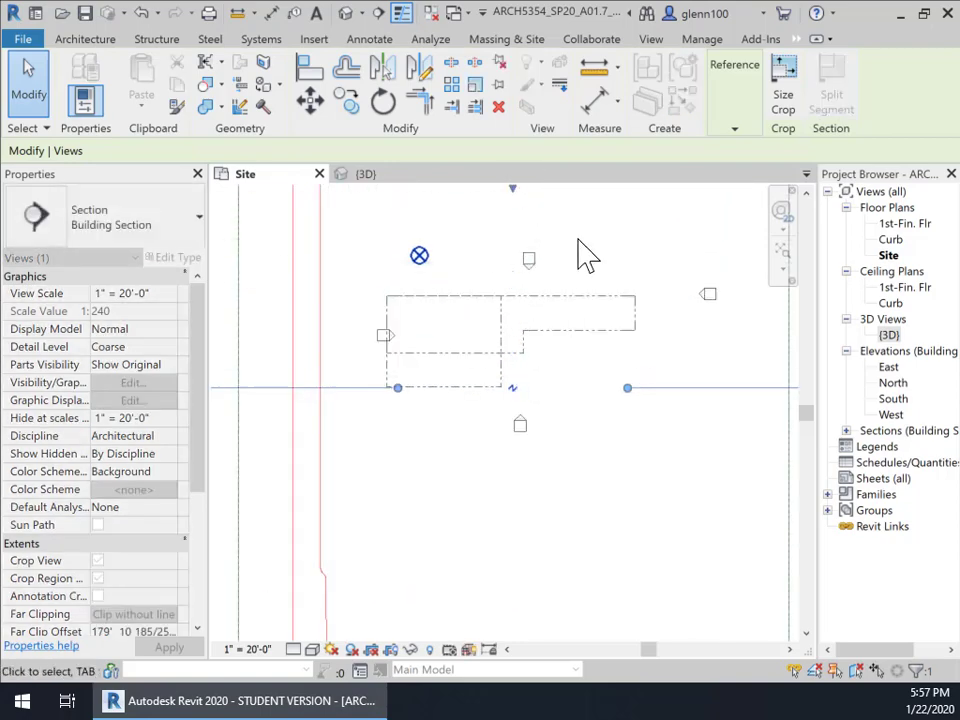
{"action": "scroll", "coordinate": [584, 265], "scroll_direction": "down", "scroll_amount": 2}
{"action": "middle_click_drag", "start_coordinate": [593, 292], "coordinate": [581, 446]}
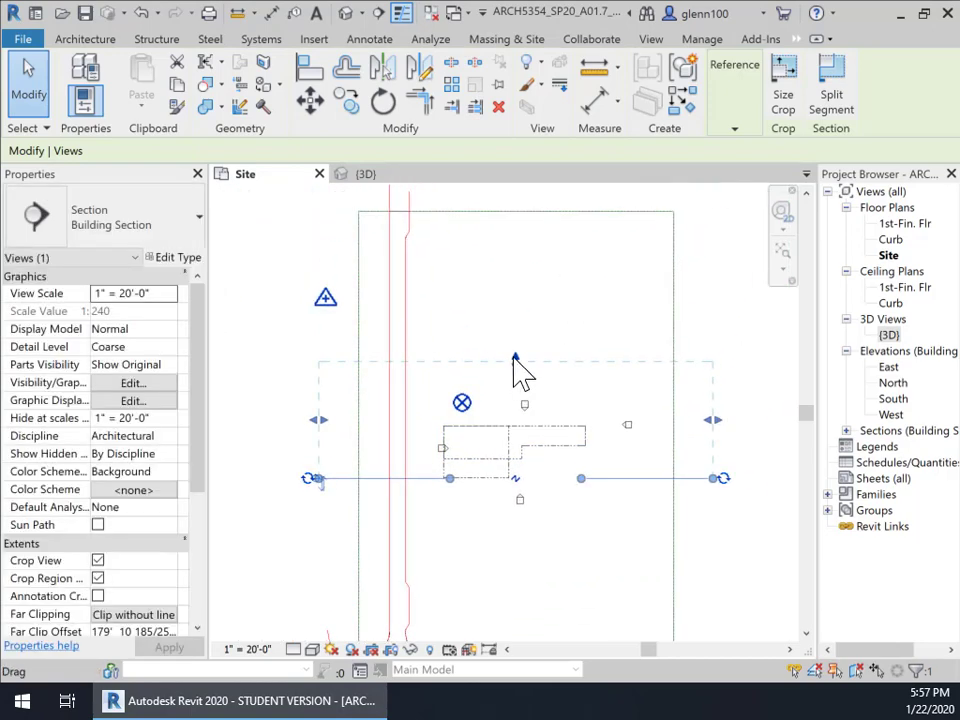
{"action": "left_click_drag", "start_coordinate": [513, 360], "coordinate": [510, 194]}
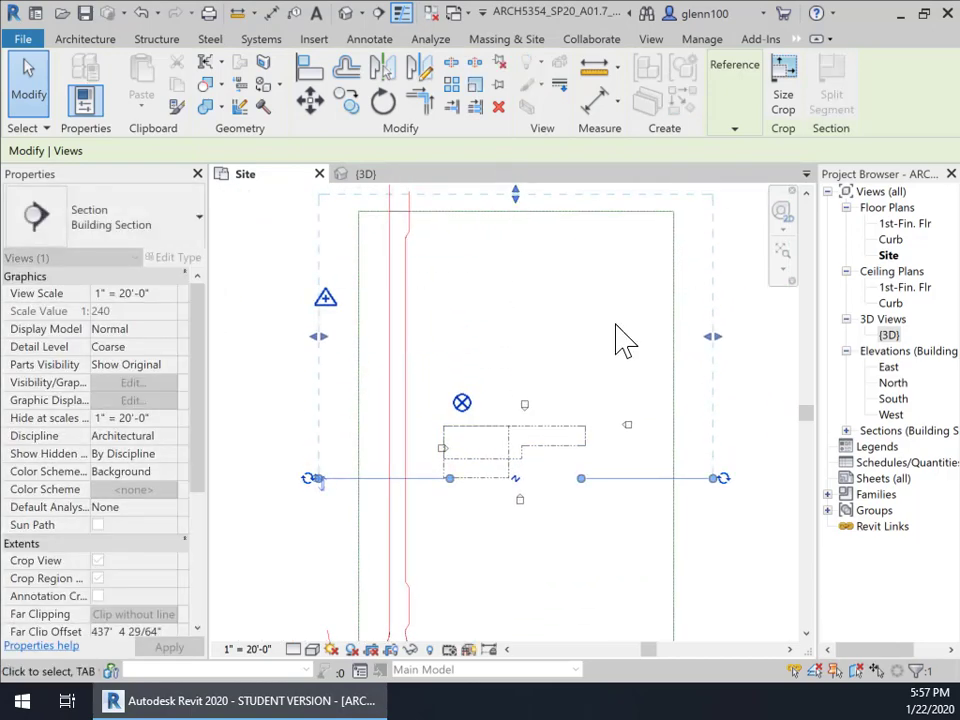
{"action": "left_click", "coordinate": [707, 550]}
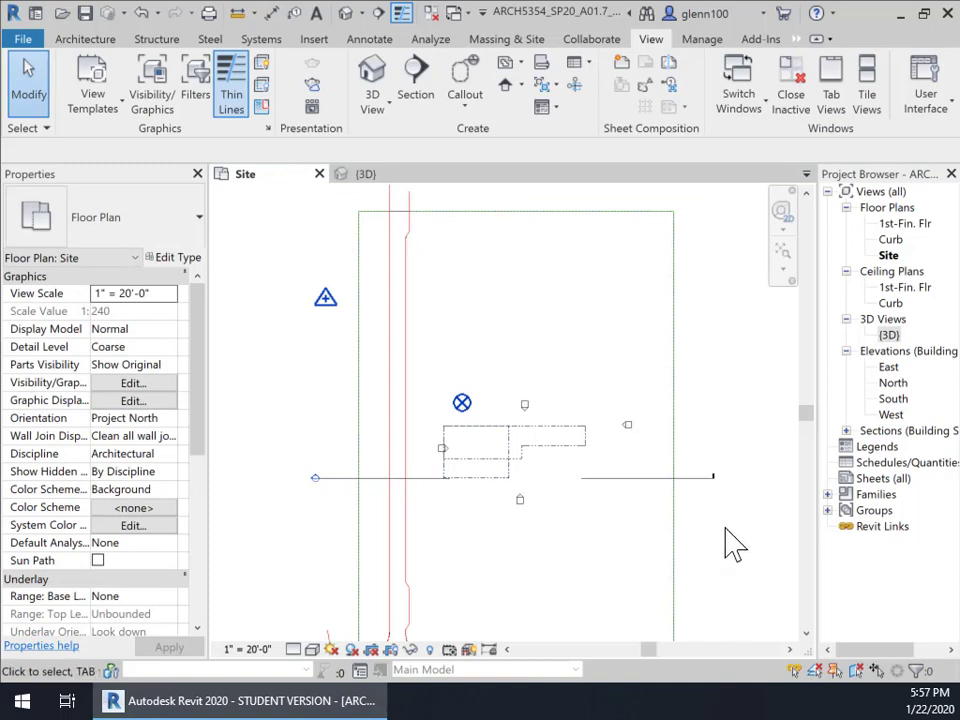
Open Section 1 from its section head, examine the cut through the site, and return to the Site plan
{"action": "double_click", "coordinate": [312, 486]}
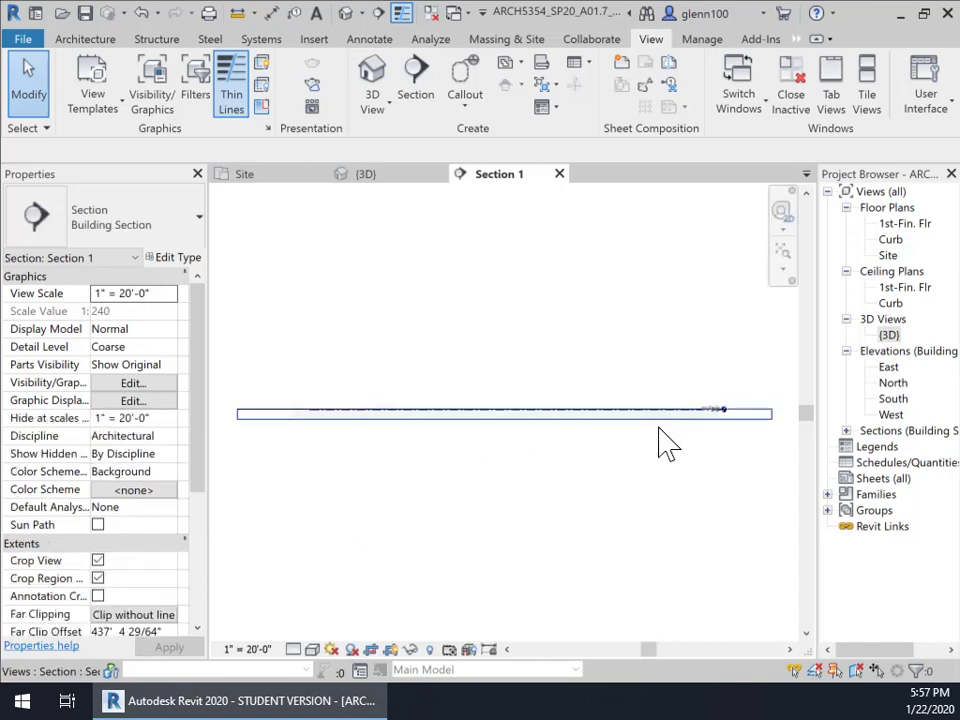
{"action": "scroll", "coordinate": [437, 426], "scroll_direction": "up", "scroll_amount": 4}
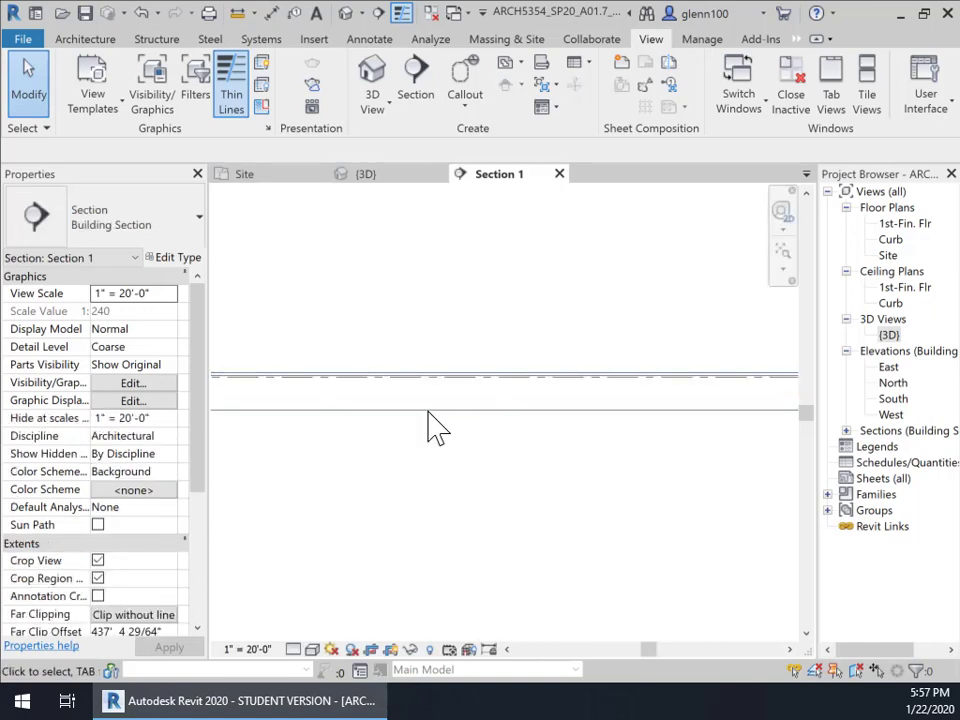
{"action": "scroll", "coordinate": [380, 400], "scroll_direction": "down", "scroll_amount": 4}
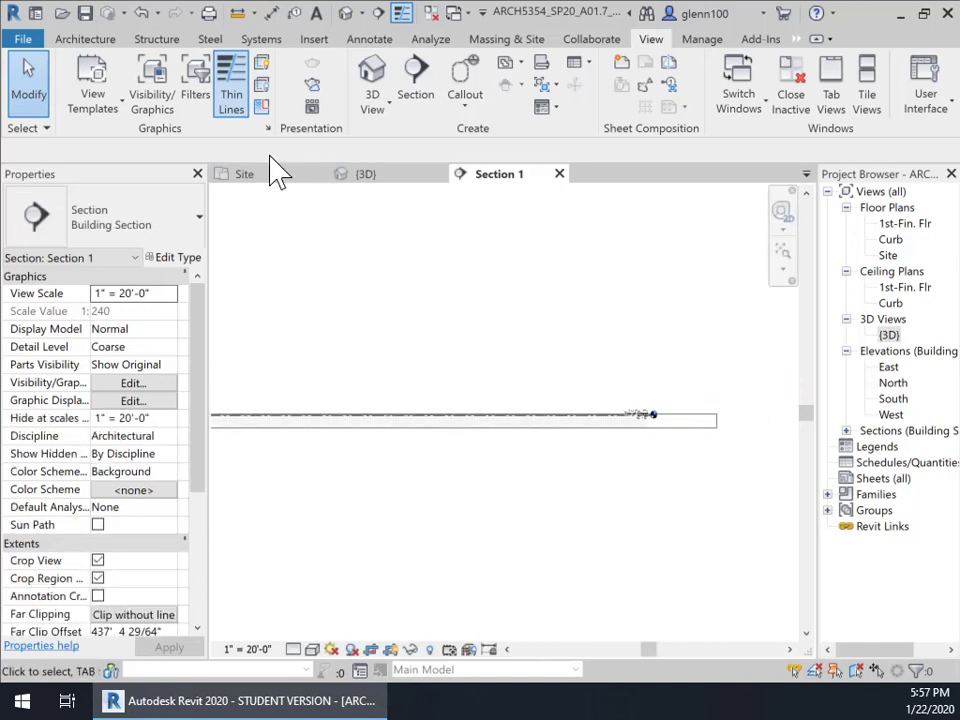
{"action": "left_click", "coordinate": [245, 174]}
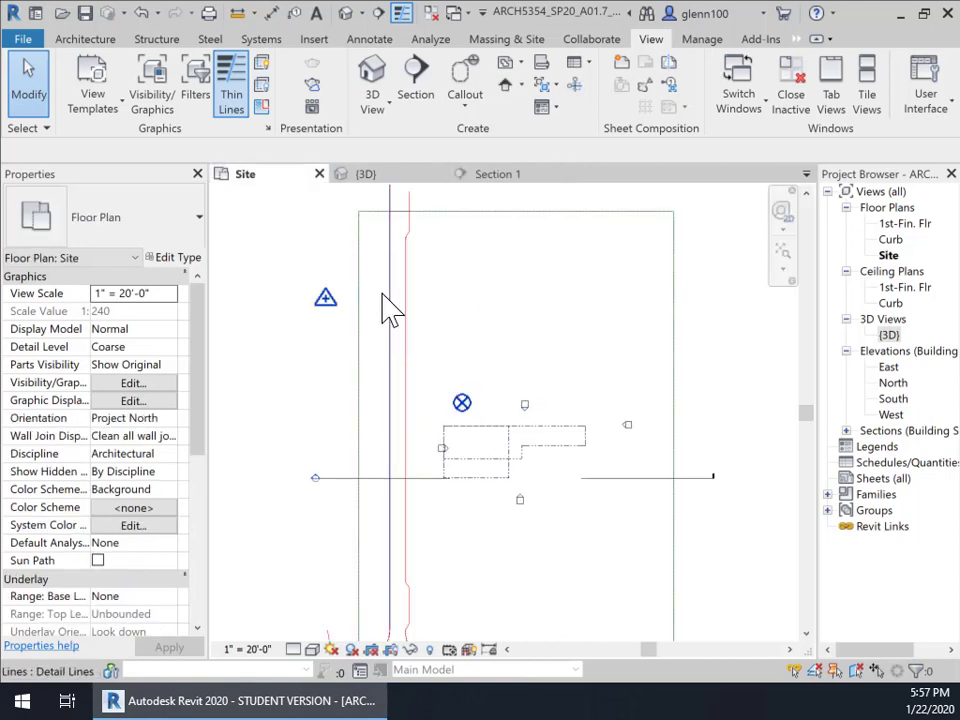
{"action": "scroll", "coordinate": [497, 561], "scroll_direction": "down", "scroll_amount": 5}
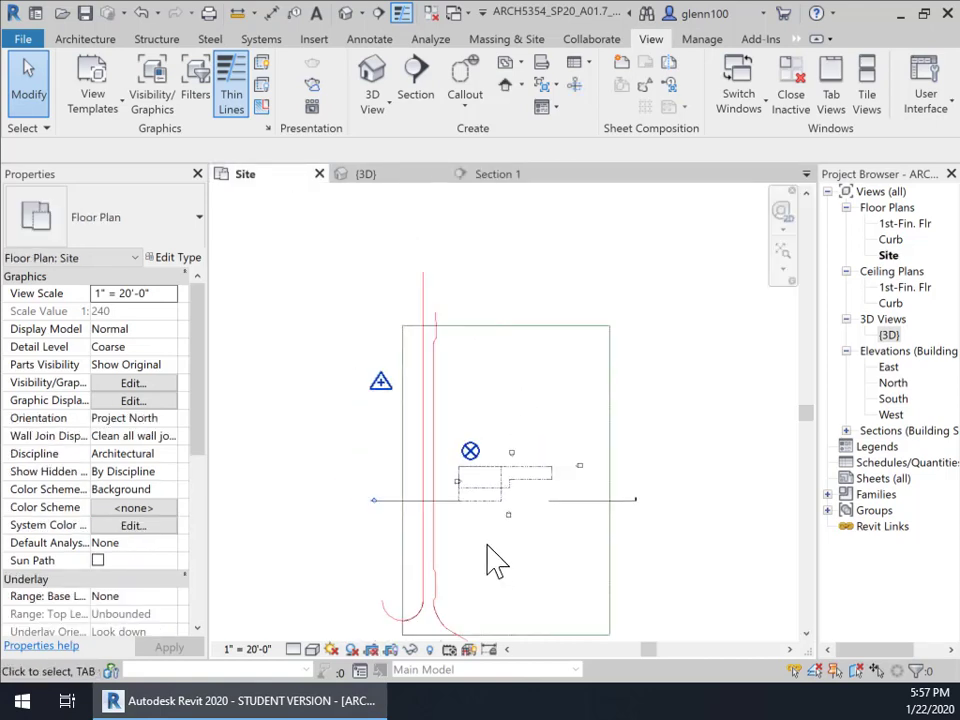
{"action": "middle_click_drag", "start_coordinate": [508, 561], "coordinate": [506, 458]}
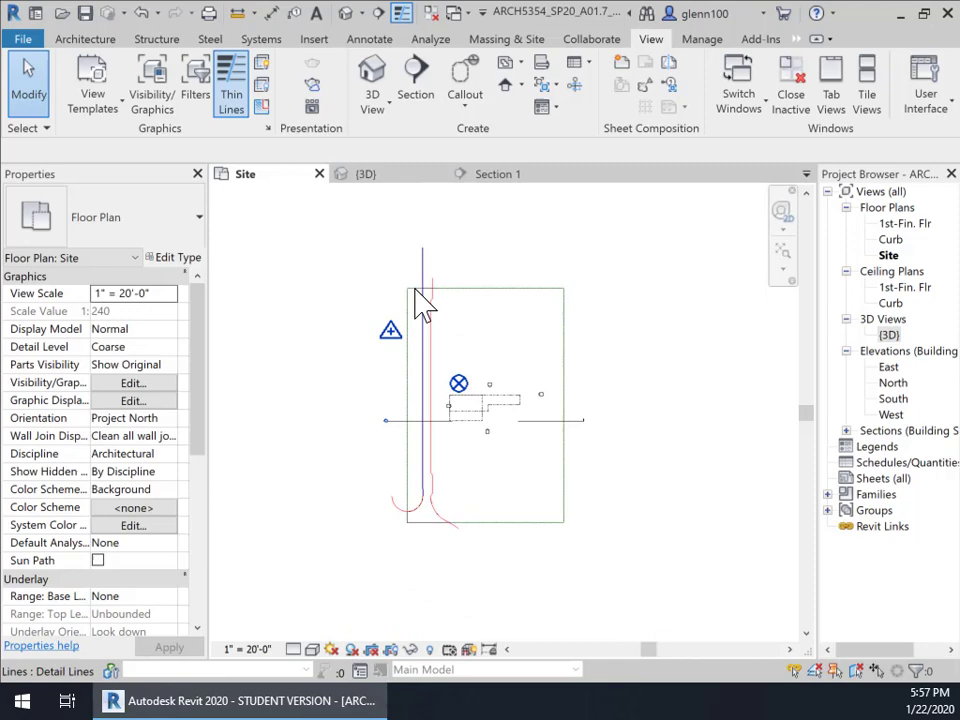
Select the asphalt street surface in the 3D view and move it straight down 6 inches in Section 1
{"action": "left_click", "coordinate": [394, 178]}
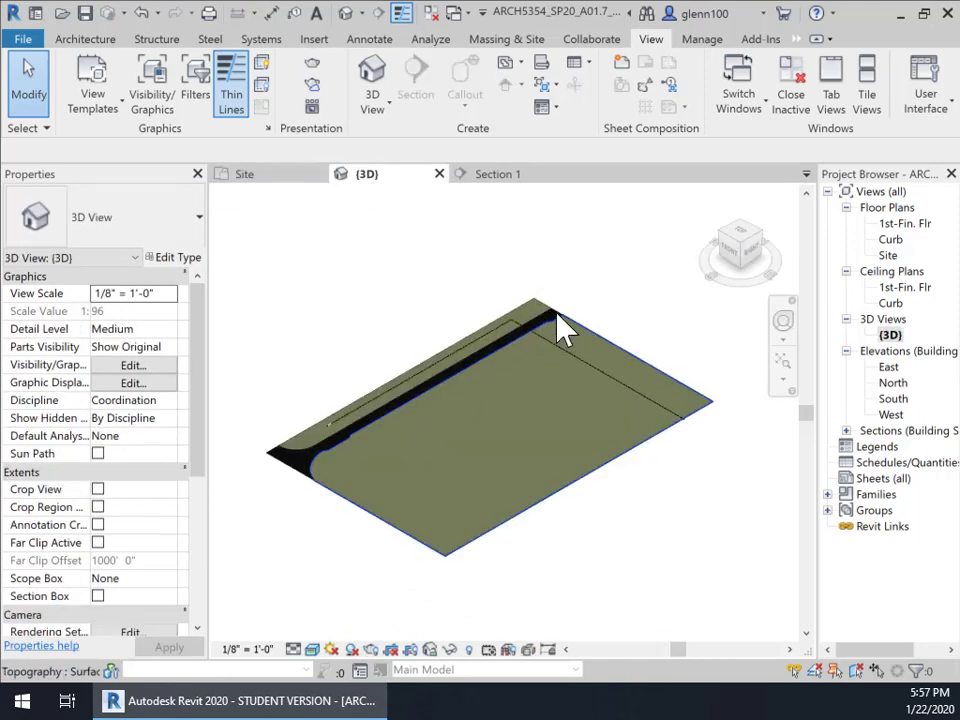
{"action": "left_click", "coordinate": [318, 468]}
{"action": "left_click", "coordinate": [503, 180]}
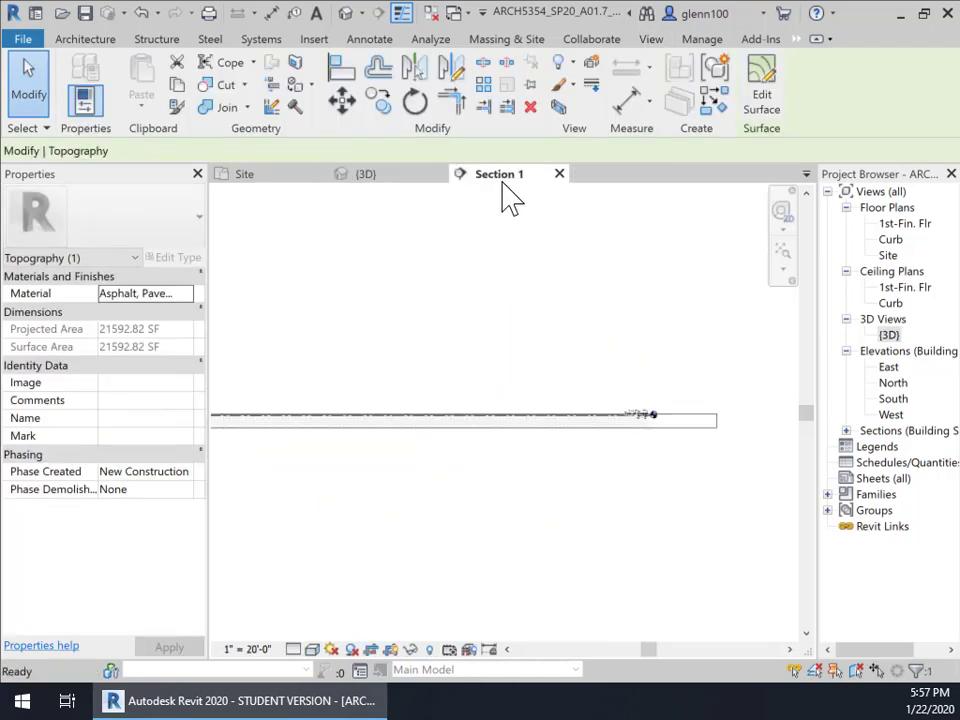
{"action": "middle_click_drag", "start_coordinate": [547, 474], "coordinate": [471, 446]}
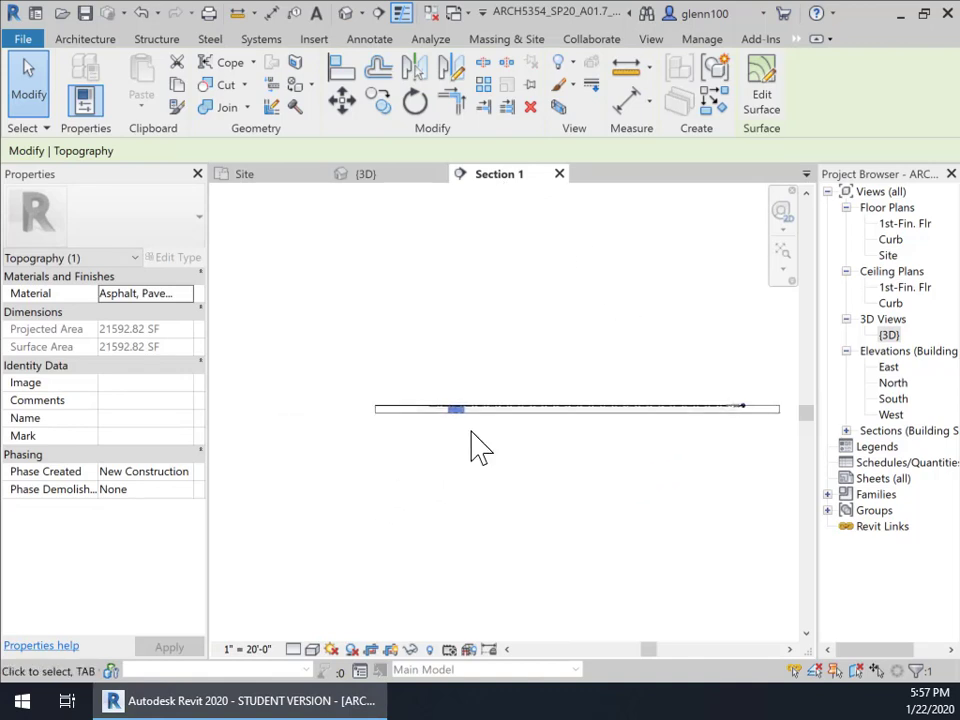
{"action": "scroll", "coordinate": [455, 414], "scroll_direction": "up", "scroll_amount": 5}
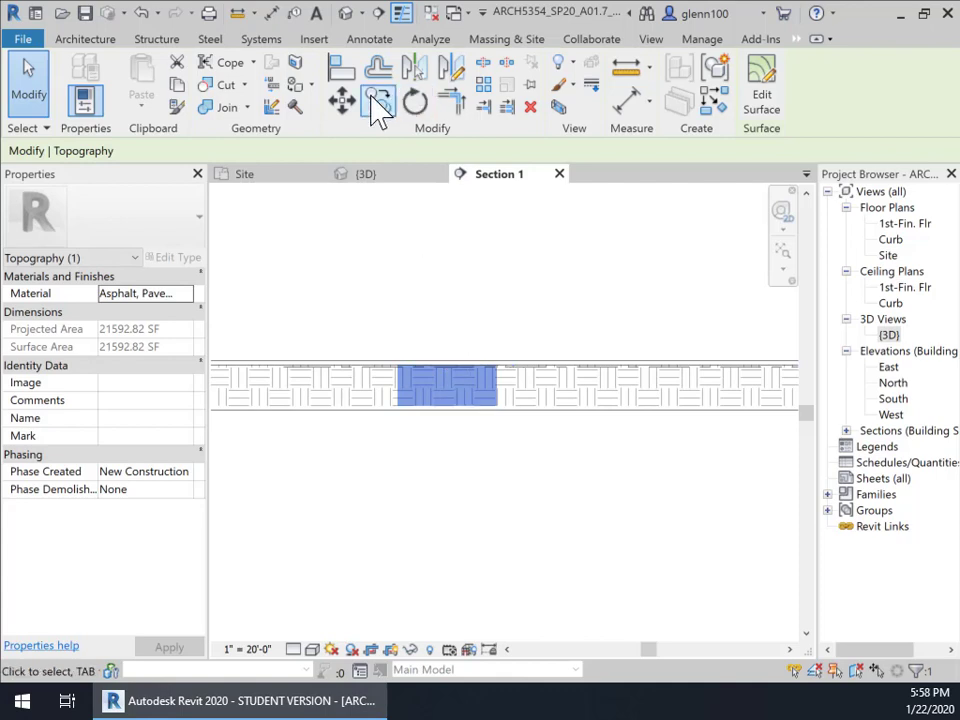
{"action": "scroll", "coordinate": [418, 310], "scroll_direction": "up", "scroll_amount": 2}
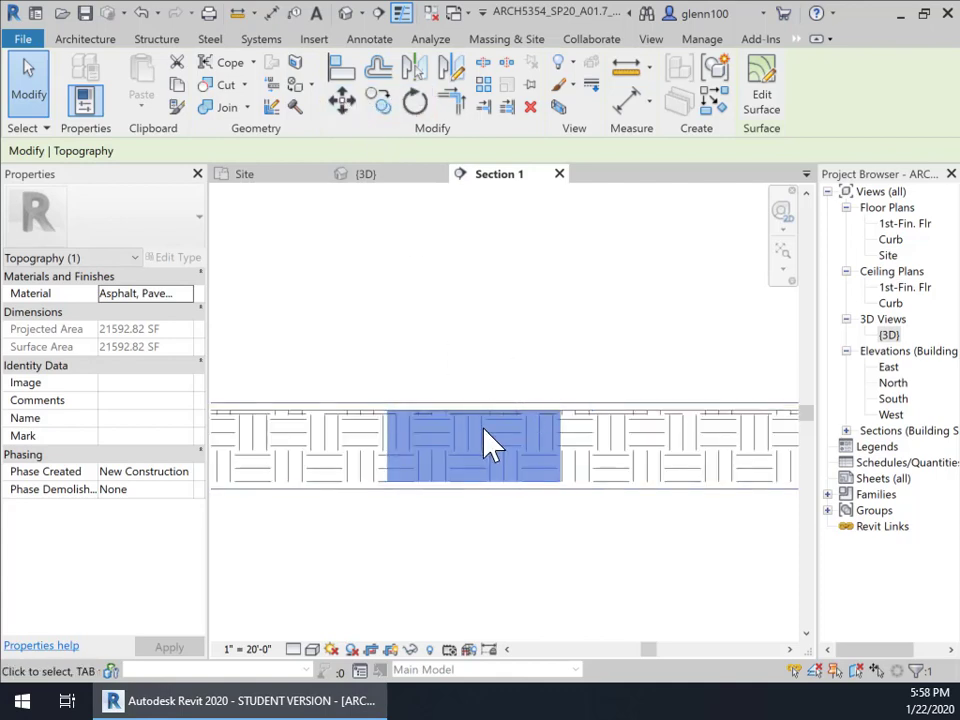
{"action": "left_click", "coordinate": [343, 100]}
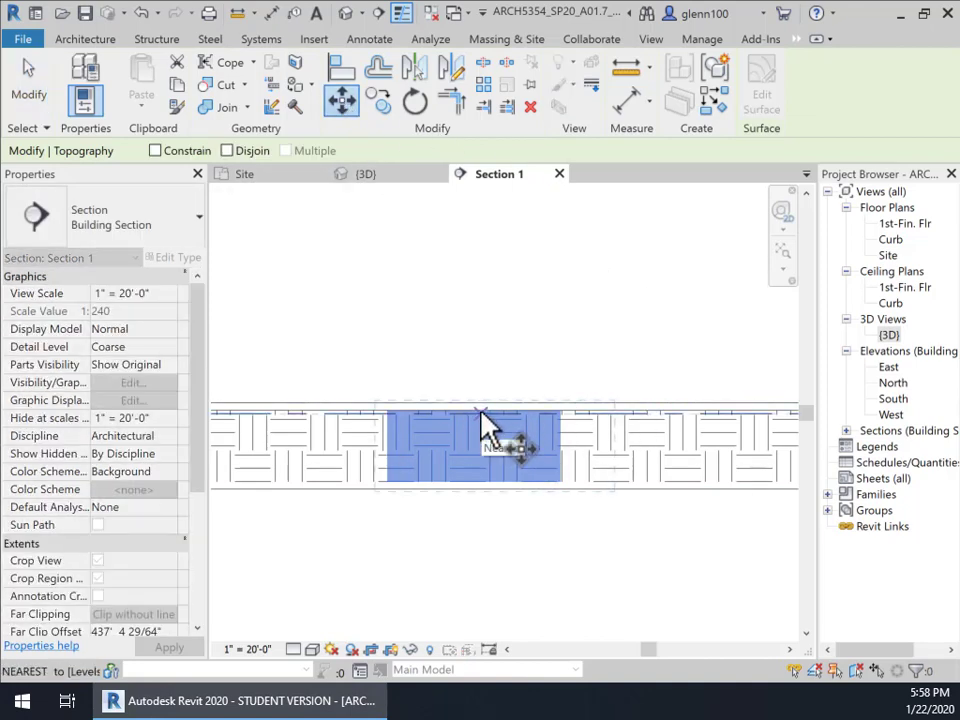
{"action": "scroll", "coordinate": [487, 440], "scroll_direction": "up", "scroll_amount": 3}
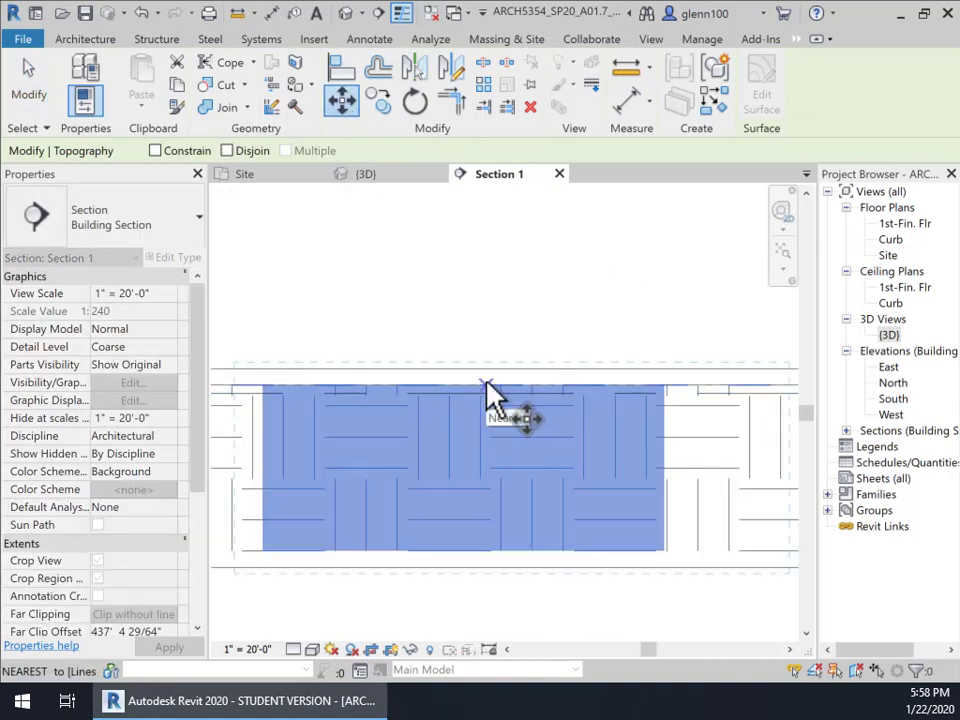
{"action": "left_click", "coordinate": [485, 385]}
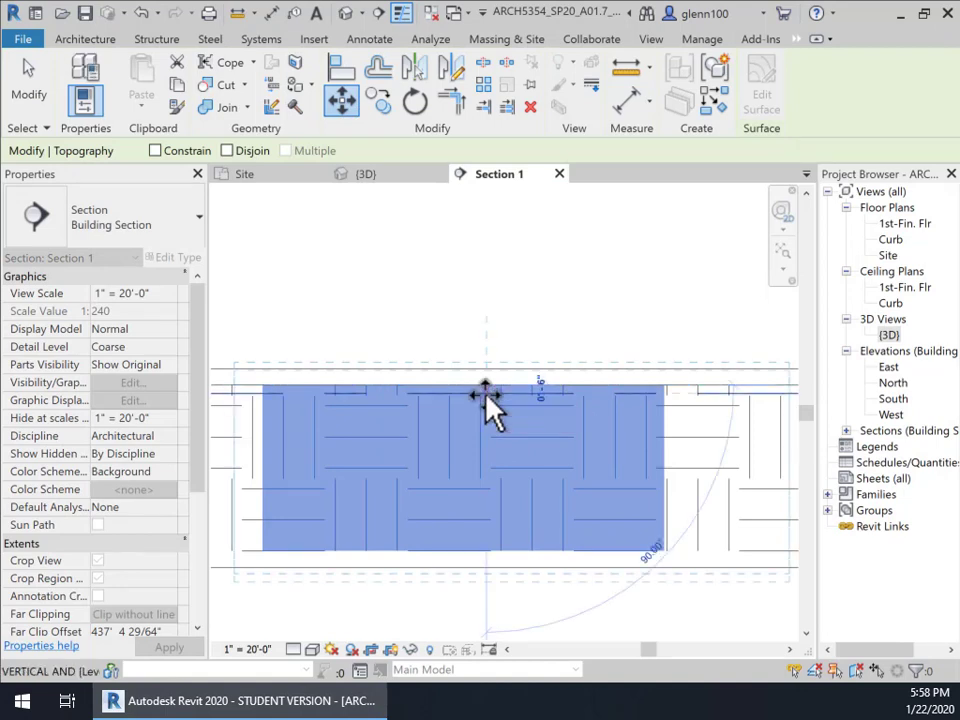
{"action": "left_click", "coordinate": [486, 392]}
Examine the street surface in Section 1 and the Site plan, clear the selection, and inspect the street edges in 3D
{"action": "scroll", "coordinate": [707, 503], "scroll_direction": "down", "scroll_amount": 3}
{"action": "scroll", "coordinate": [703, 486], "scroll_direction": "down", "scroll_amount": 3}
{"action": "middle_click_drag", "start_coordinate": [653, 498], "coordinate": [330, 453]}
{"action": "mouse_move", "coordinate": [553, 476]}
{"action": "middle_mouse_down"}
{"action": "mouse_move", "coordinate": [719, 469]}
{"action": "mouse_move", "coordinate": [589, 447]}
{"action": "middle_mouse_up"}
{"action": "scroll", "coordinate": [719, 461], "scroll_direction": "down", "scroll_amount": 1}
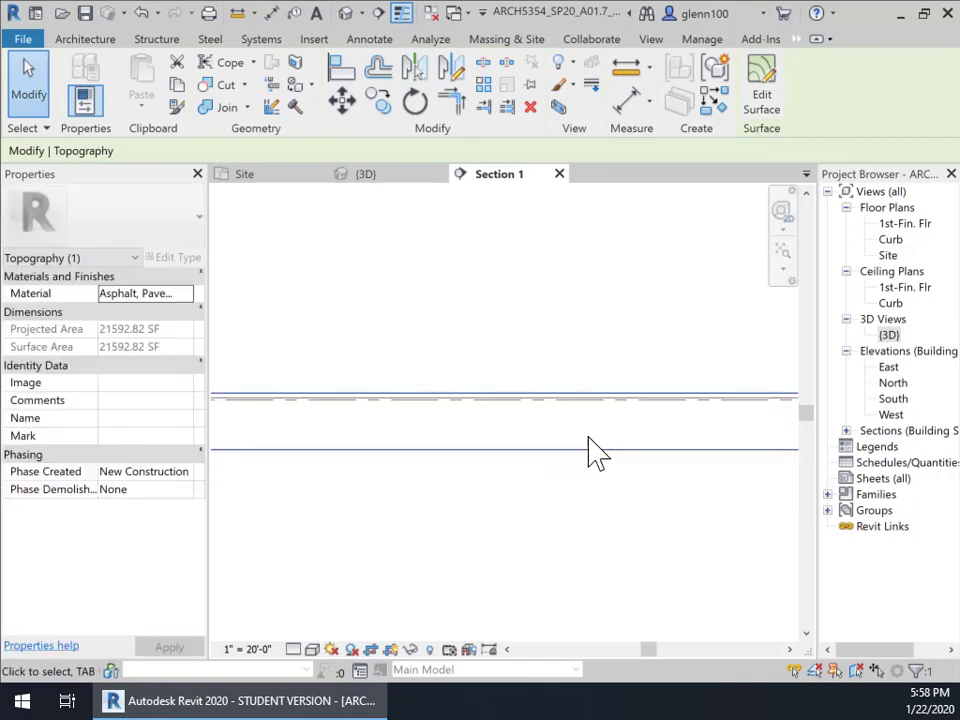
{"action": "mouse_move", "coordinate": [272, 450]}
{"action": "middle_mouse_down"}
{"action": "mouse_move", "coordinate": [713, 446]}
{"action": "mouse_move", "coordinate": [670, 408]}
{"action": "middle_mouse_up"}
{"action": "left_click", "coordinate": [268, 180]}
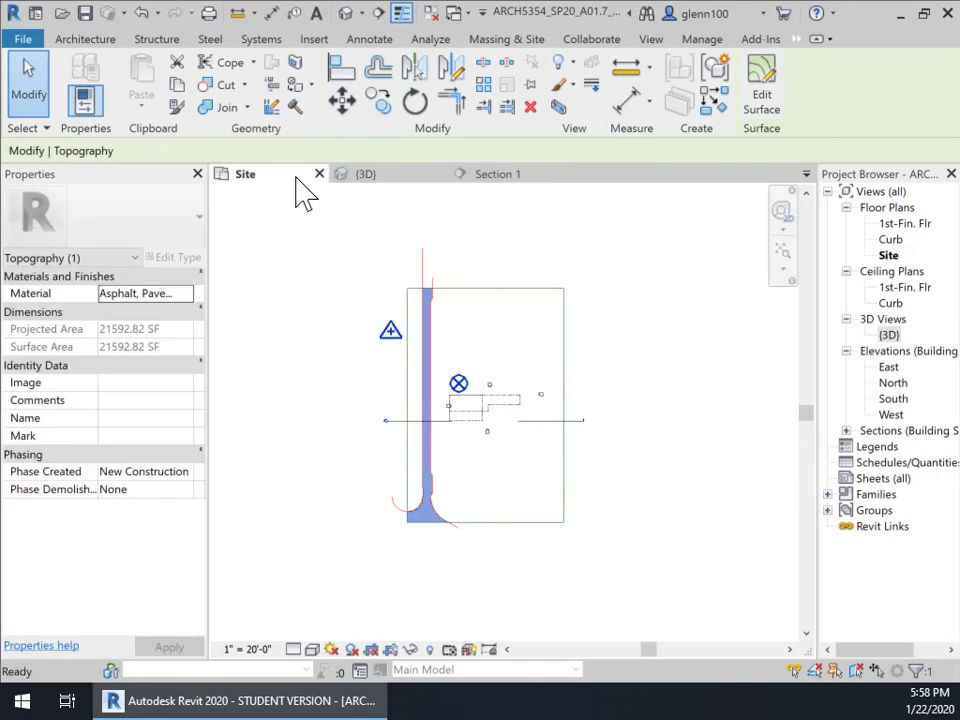
{"action": "left_click", "coordinate": [460, 572]}
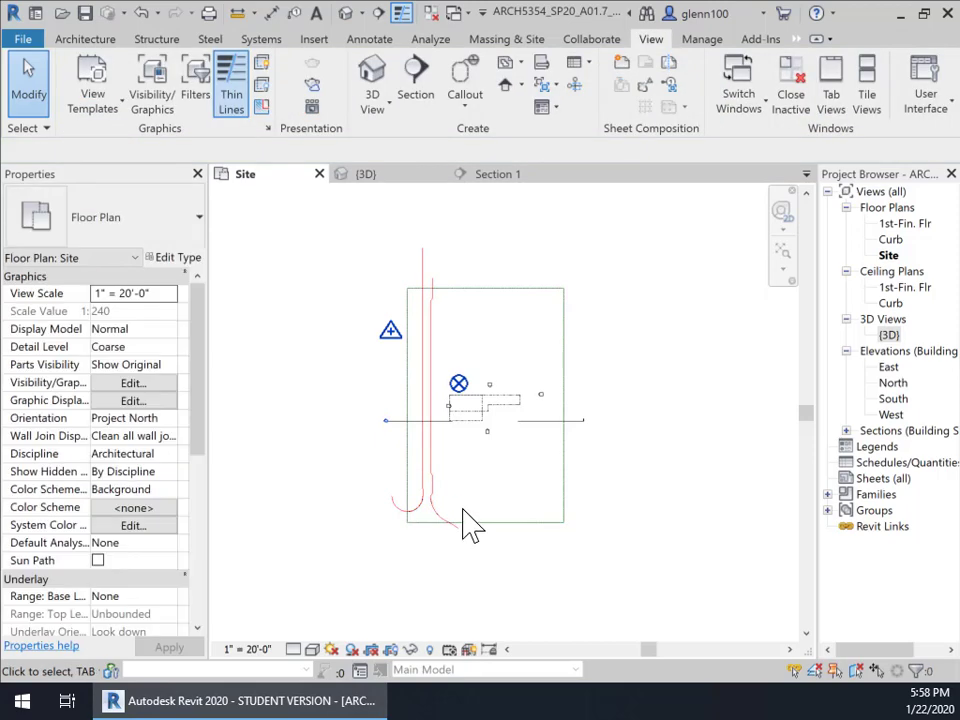
{"action": "left_click", "coordinate": [385, 176]}
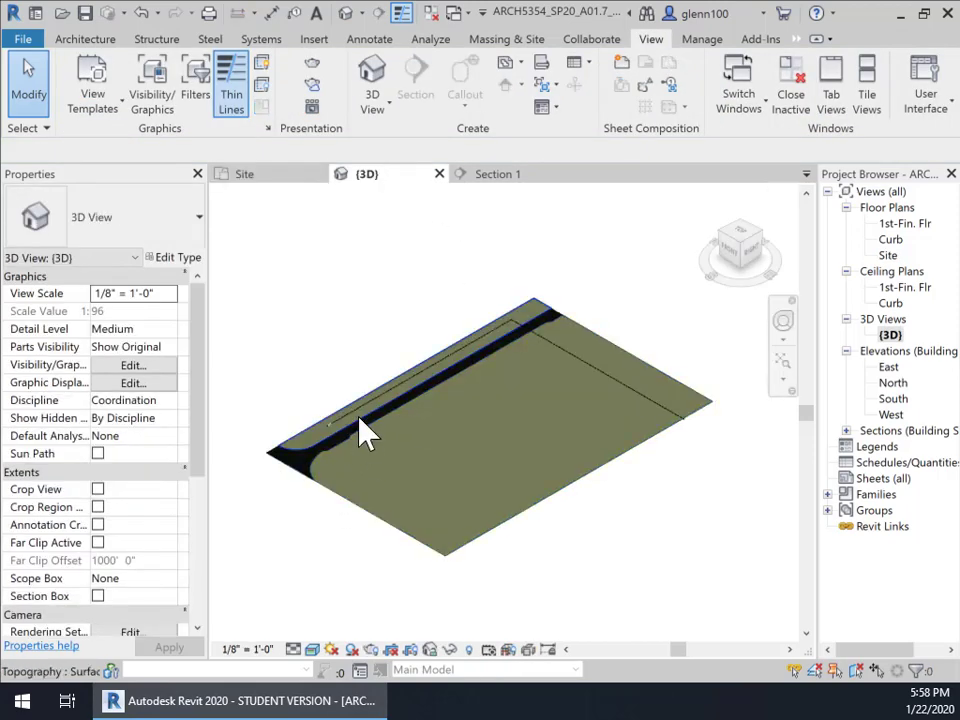
{"action": "scroll", "coordinate": [365, 430], "scroll_direction": "up", "scroll_amount": 3}
{"action": "scroll", "coordinate": [362, 432], "scroll_direction": "up", "scroll_amount": 4}
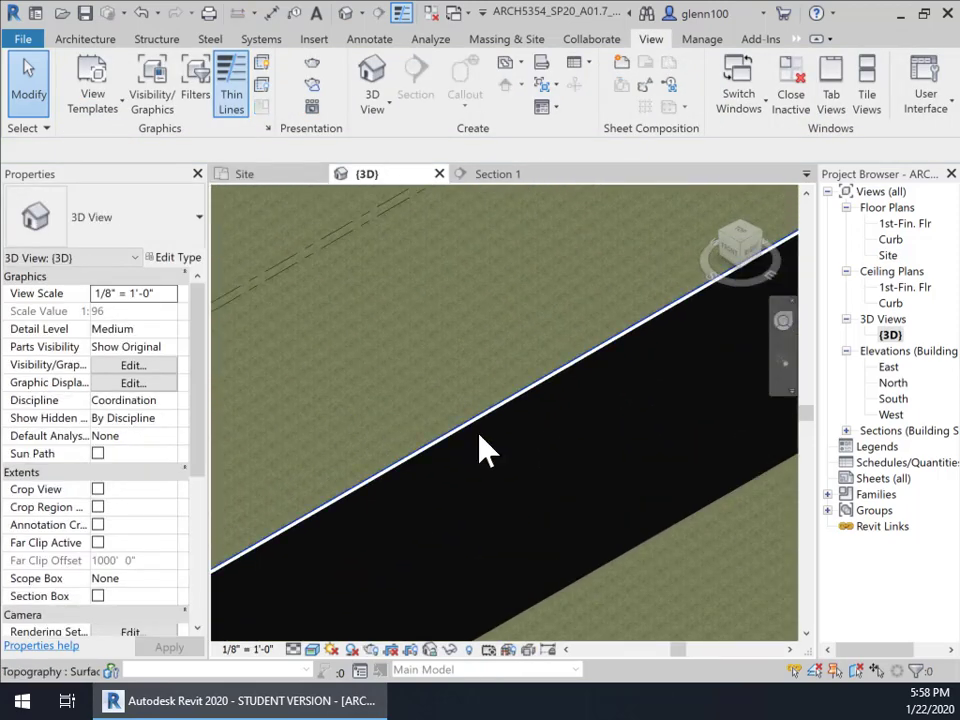
{"action": "middle_click_drag", "start_coordinate": [484, 450], "coordinate": [485, 268]}
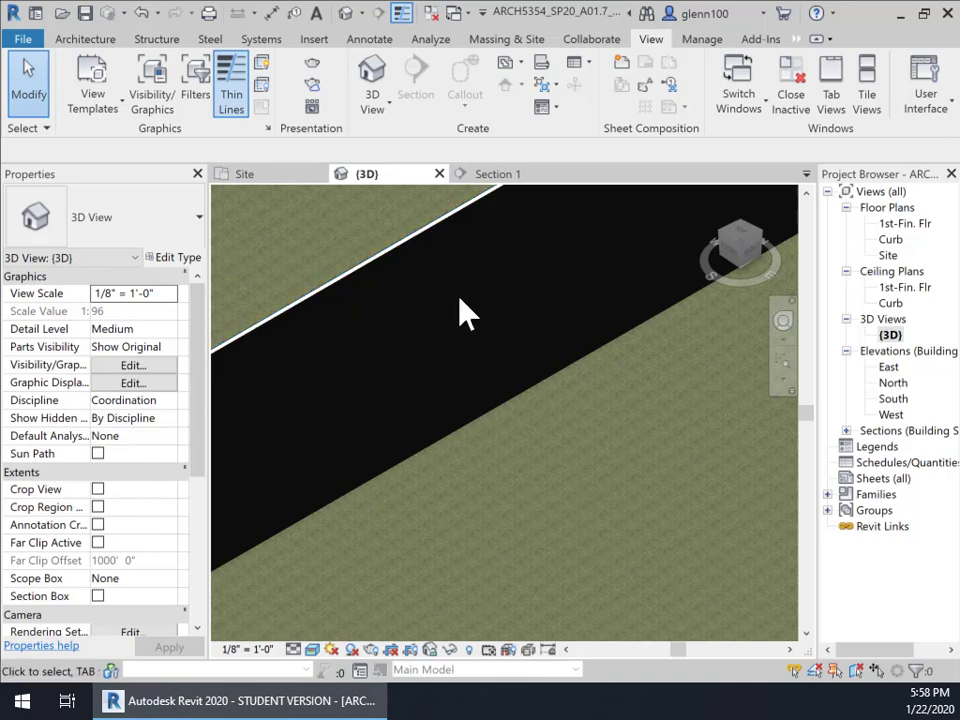
{"action": "scroll", "coordinate": [520, 340], "scroll_direction": "down", "scroll_amount": 1}
{"action": "scroll", "coordinate": [525, 343], "scroll_direction": "down", "scroll_amount": 3}
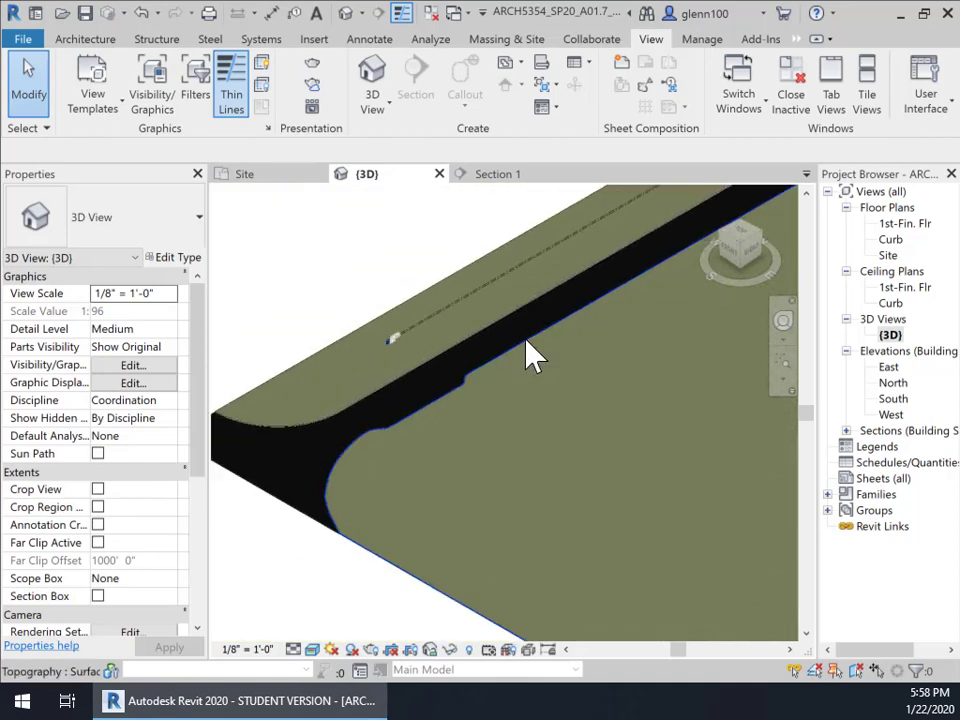